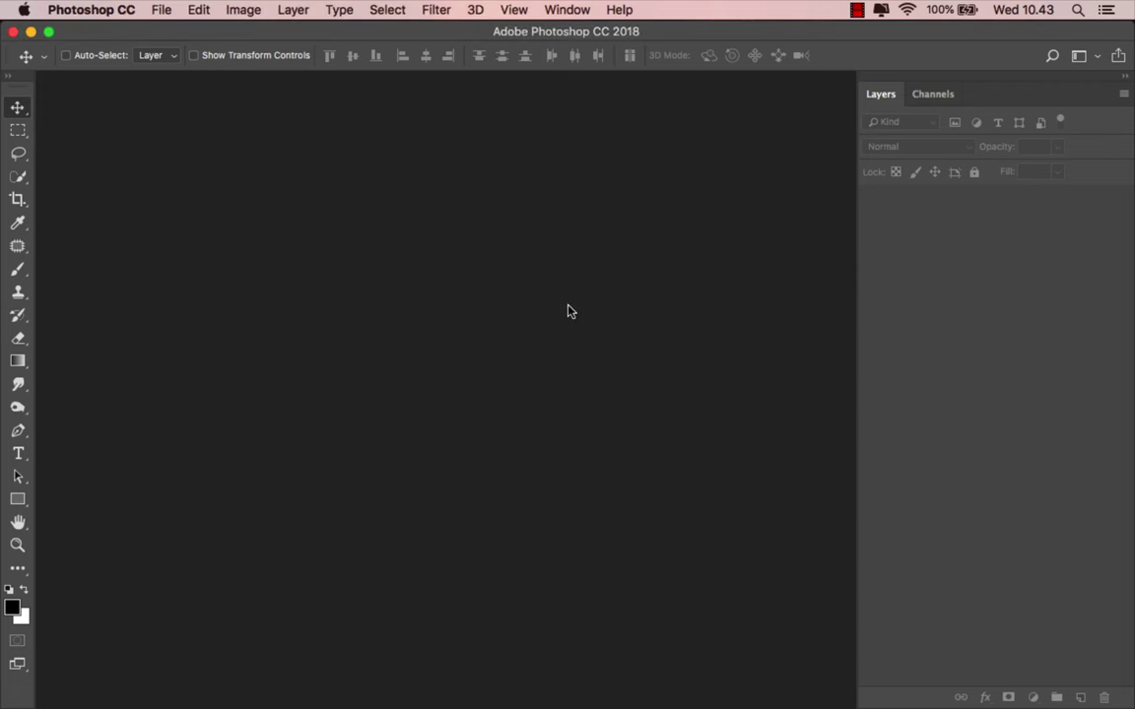
Step: Create a new 3333 × 4000 px, 300 ppi document from the recent Custom preset
left_click(164, 14)
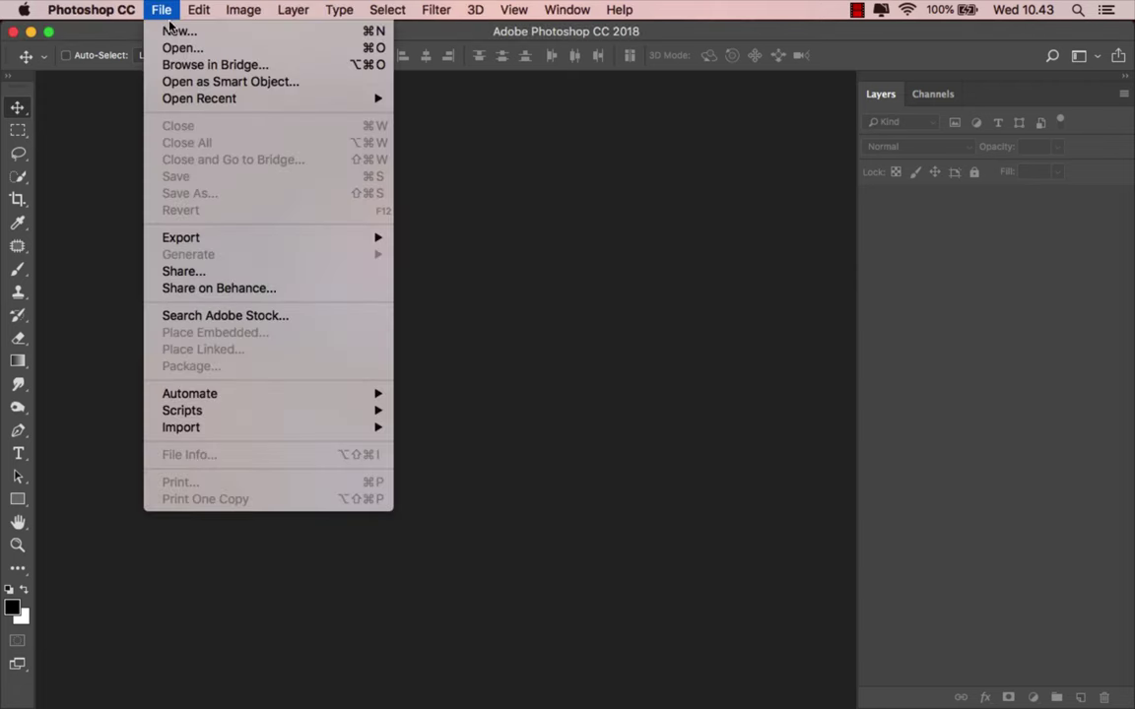
left_click(190, 31)
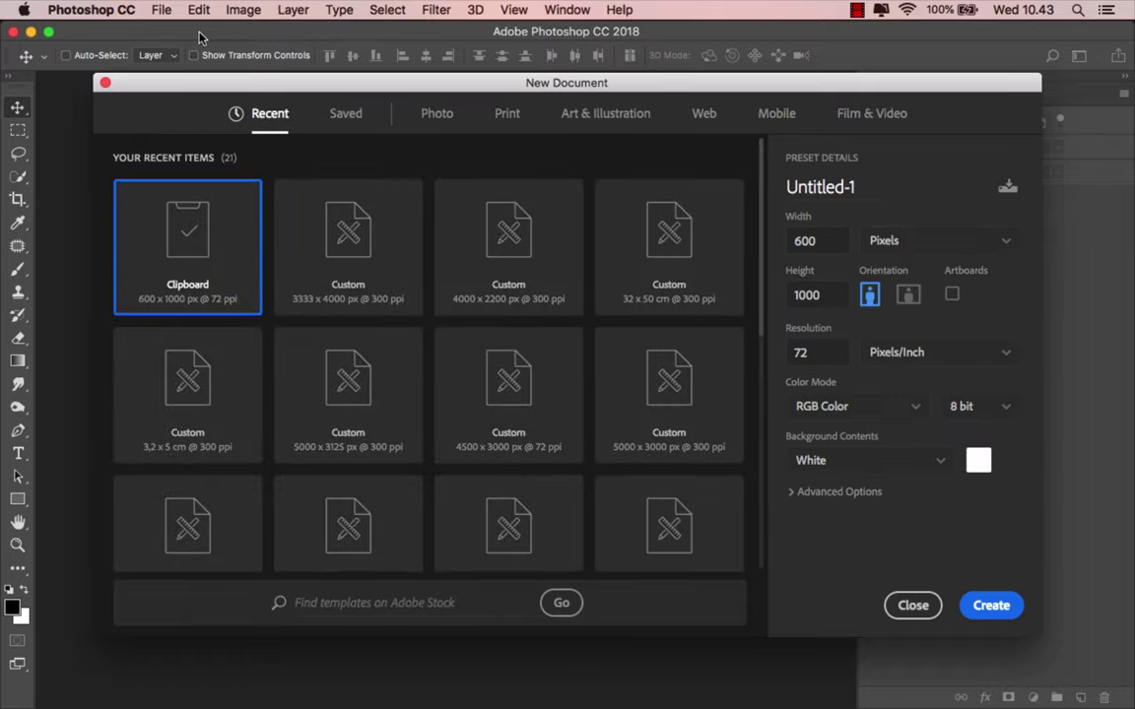
left_click(342, 253)
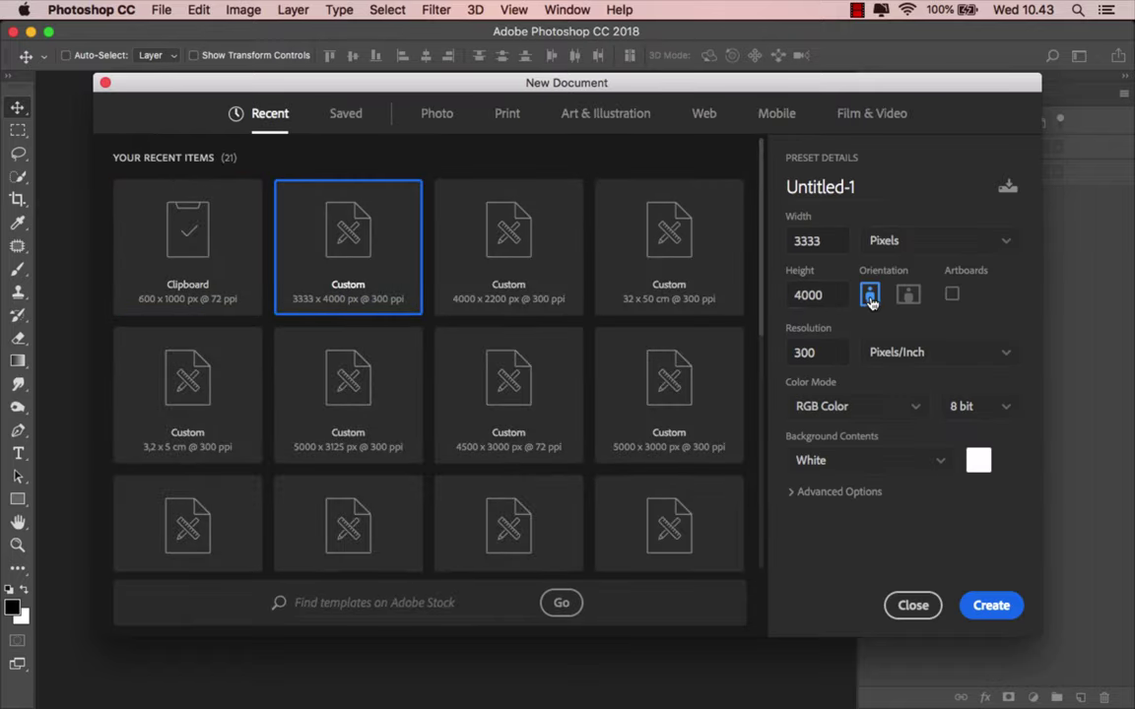
left_click(985, 605)
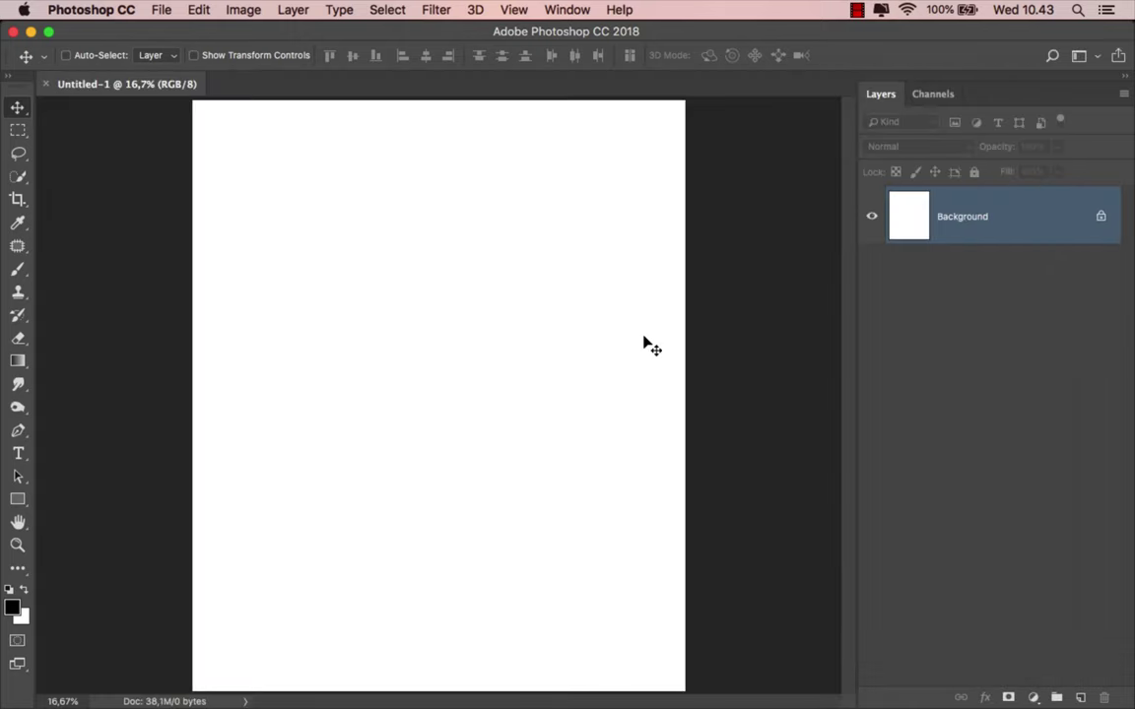
Step: Add a Solid Color fill layer in dark blue-grey #222528 over the white canvas
left_click(1035, 697)
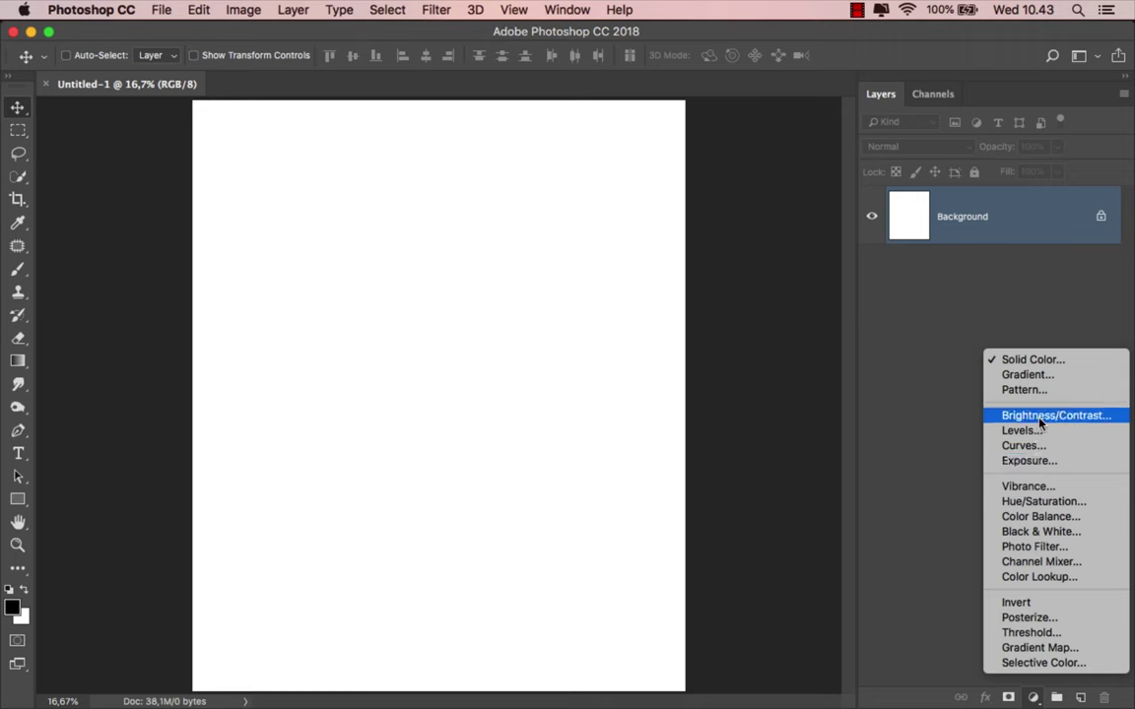
left_click(1049, 364)
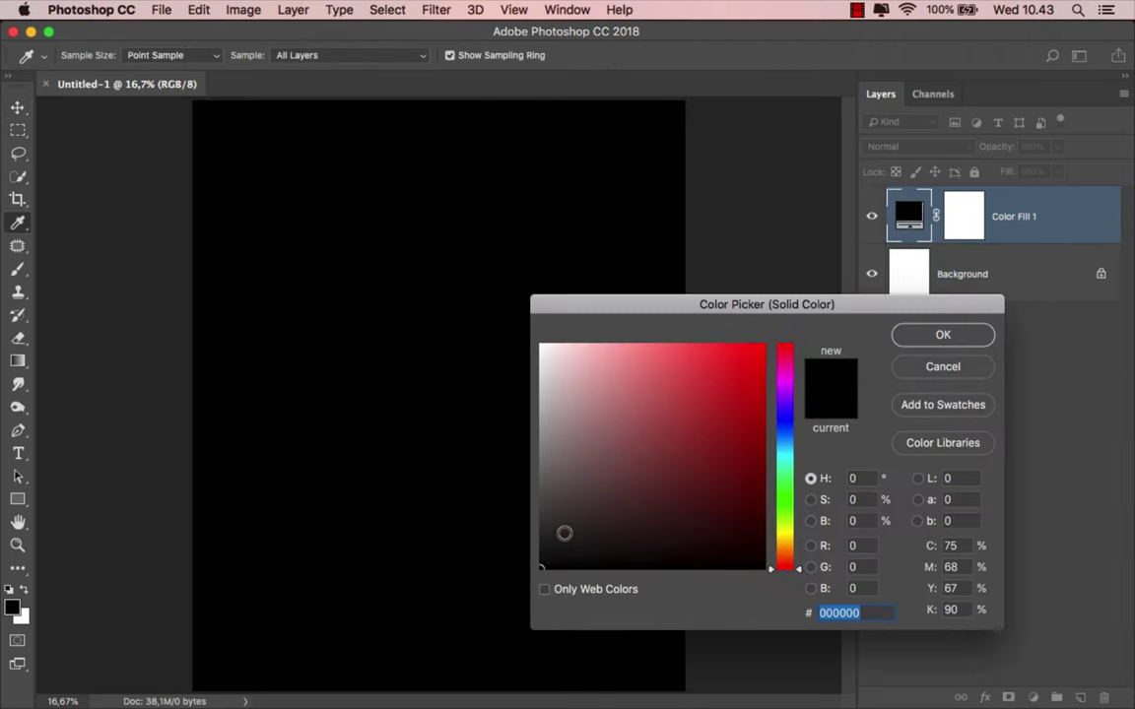
left_click_drag(566, 531, 574, 533)
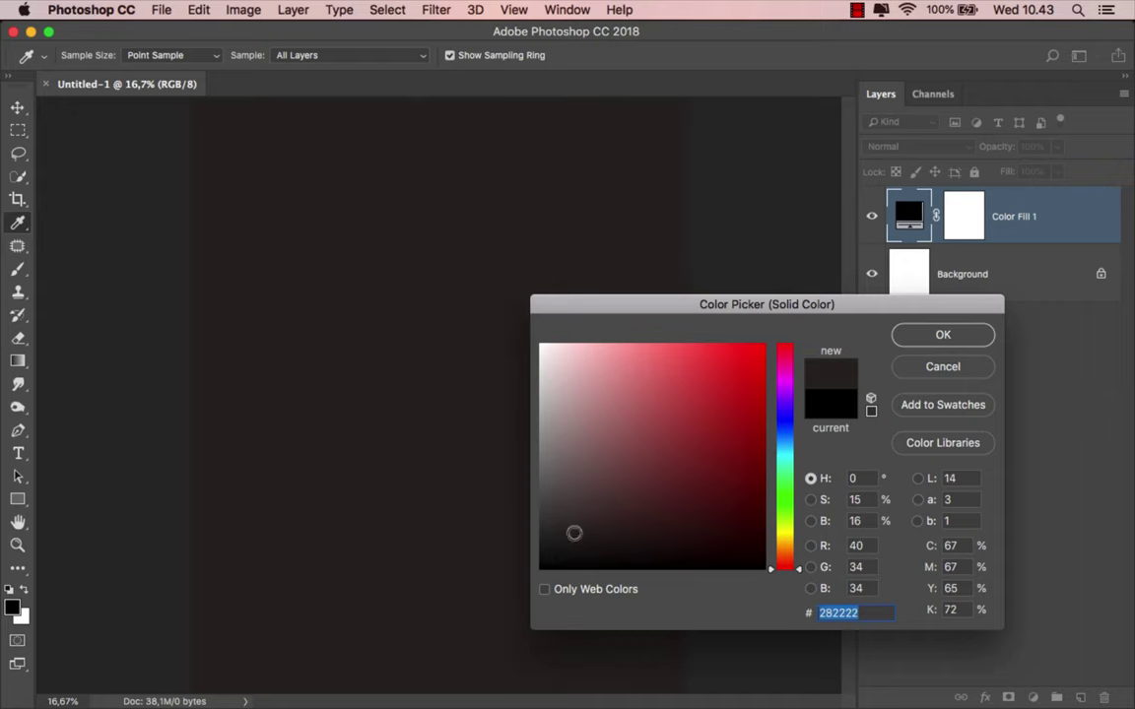
left_click(787, 439)
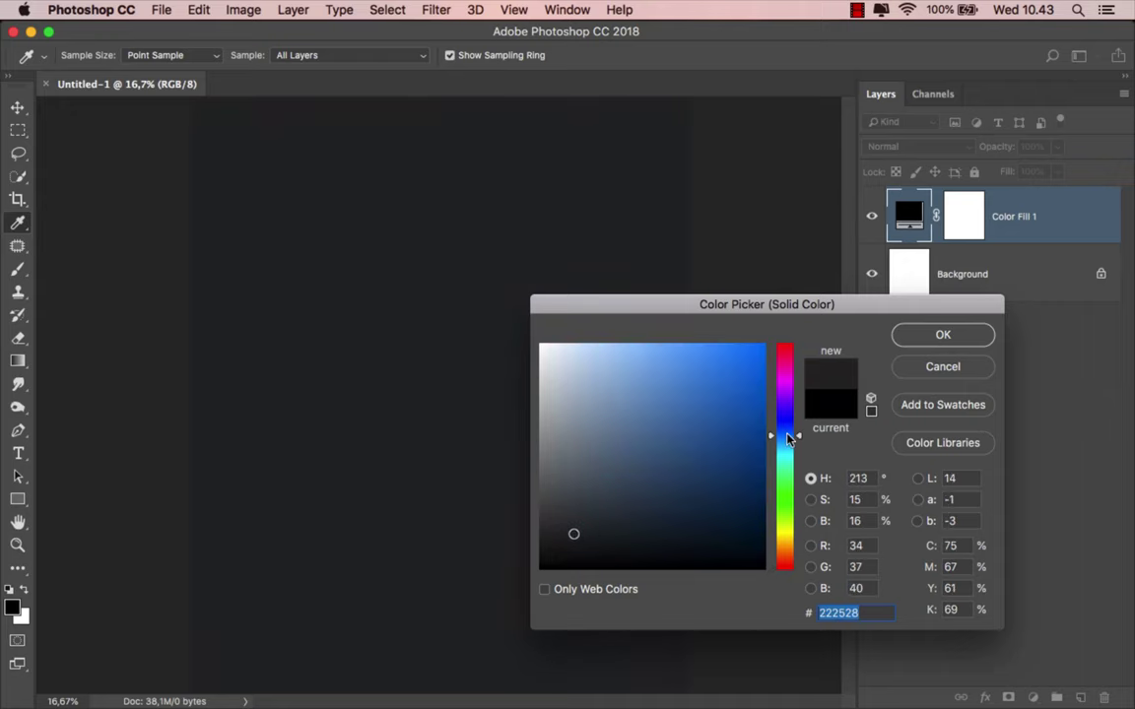
left_click(926, 333)
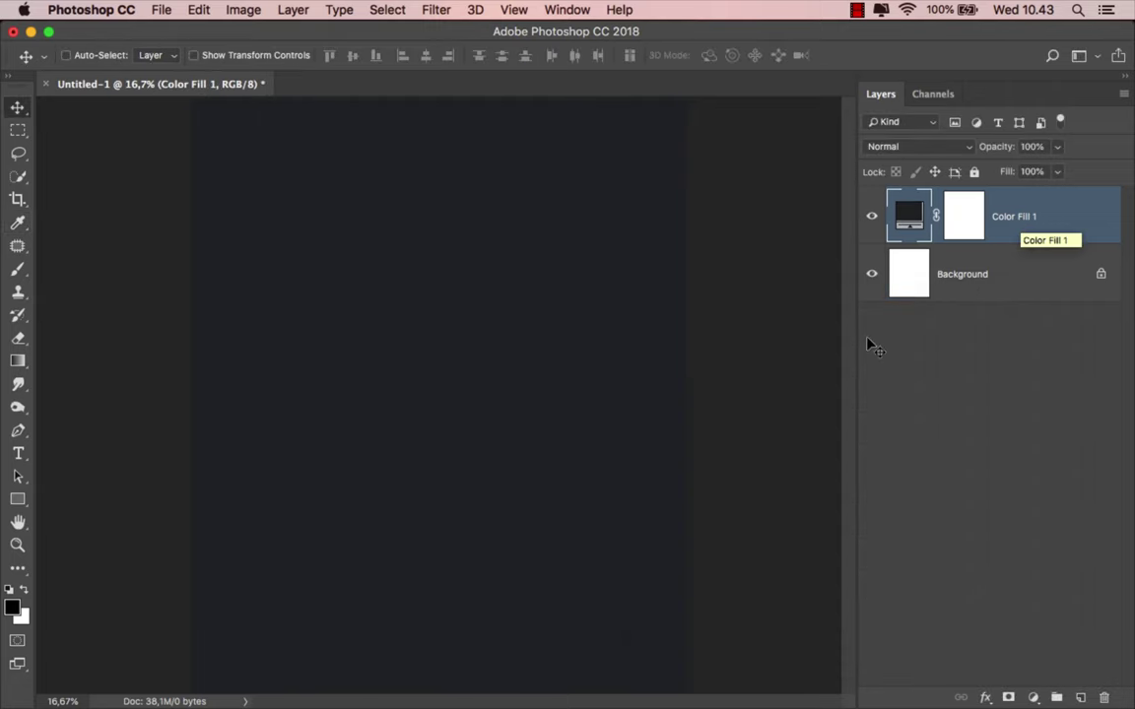
Step: Place the underwater background PNG on the canvas and rasterize its layer
mouse_move(433, 706)
left_click(432, 676)
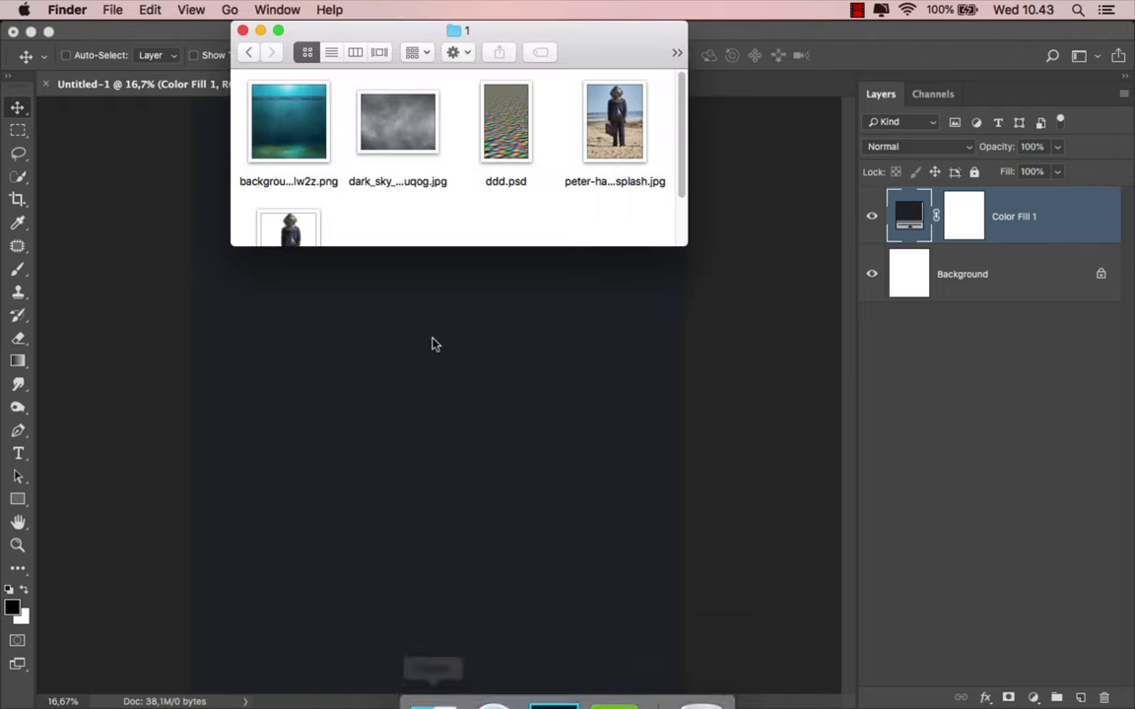
left_click_drag(298, 132, 414, 500)
scroll(426, 428, "down", 3)
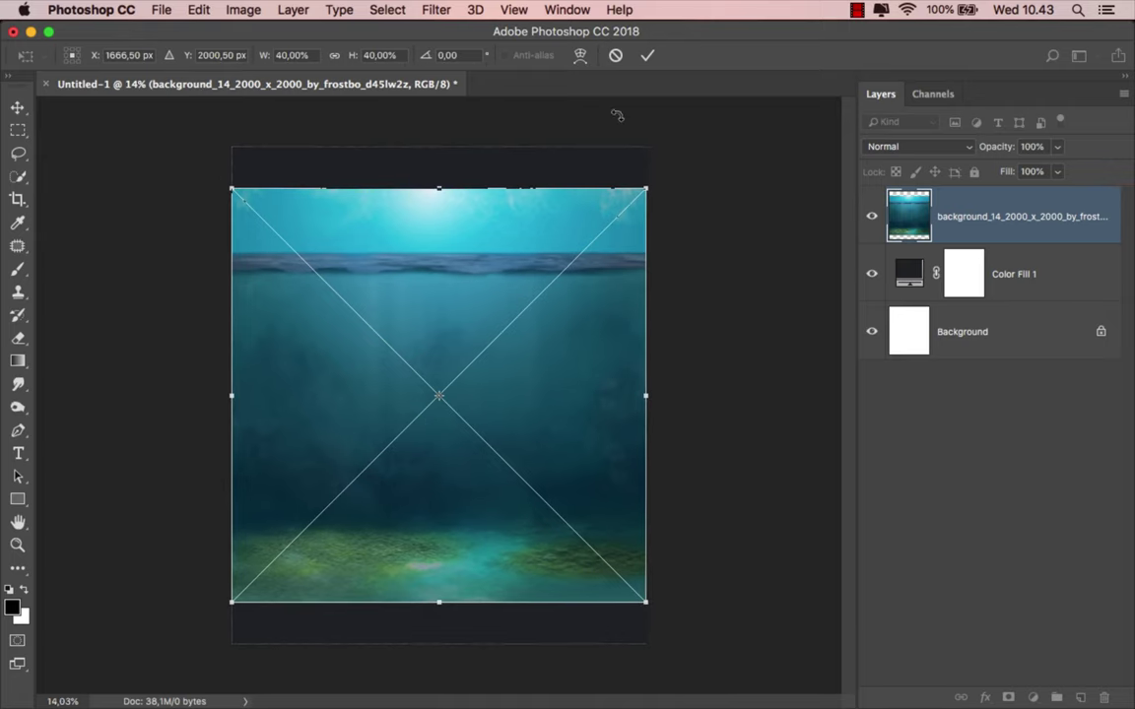
left_click(647, 55)
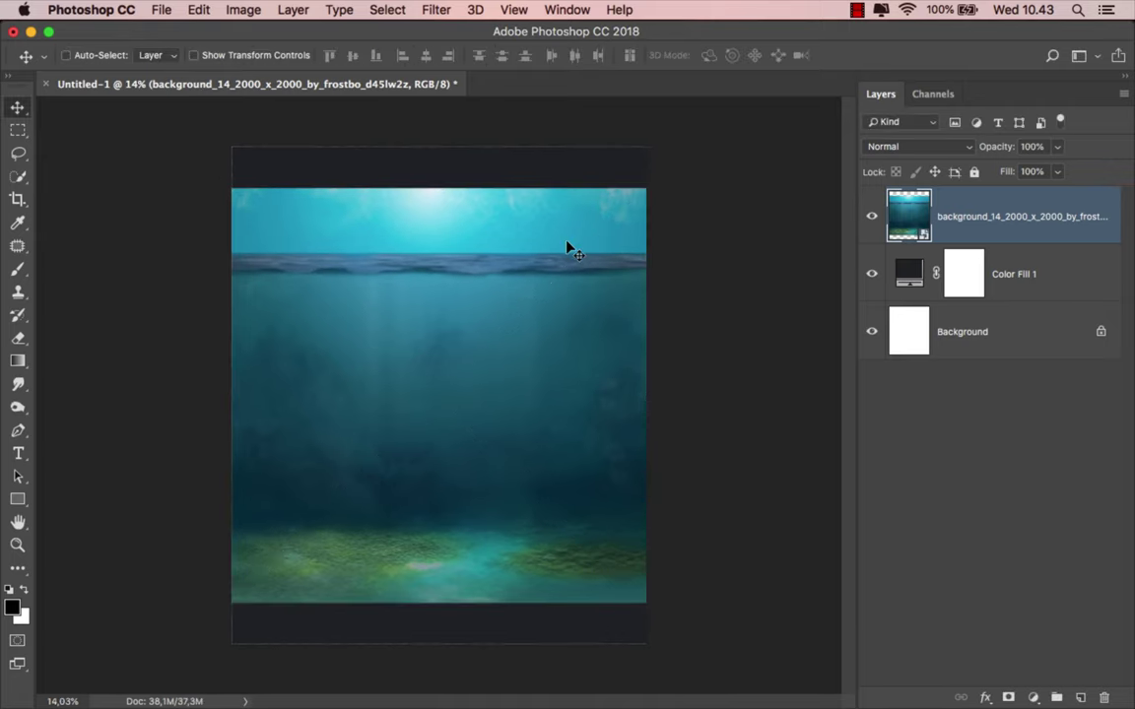
right_click(947, 217)
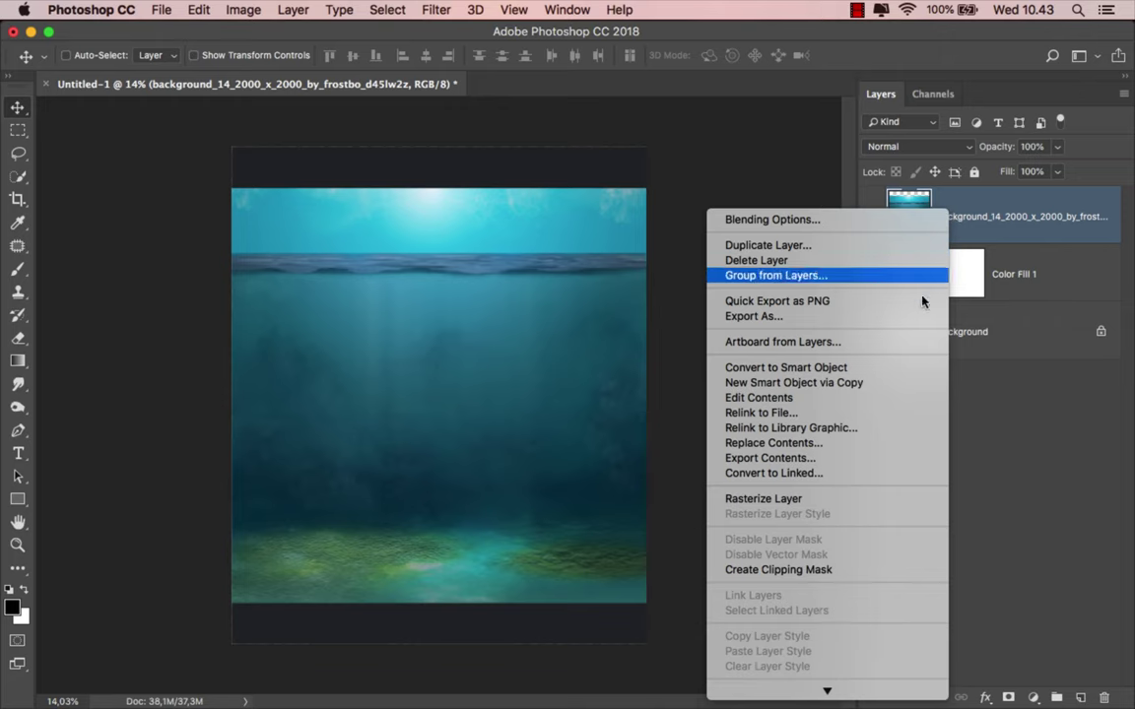
left_click(823, 500)
Step: Mask the image to the area below the water line and apply the mask permanently
left_click(18, 130)
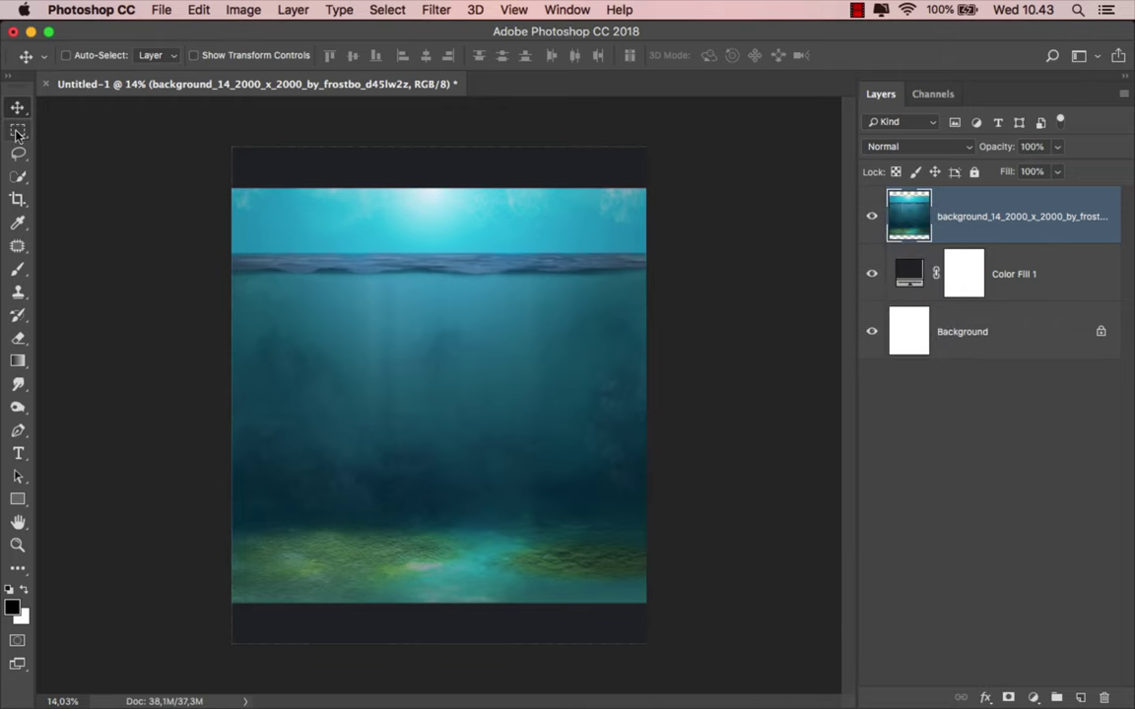
left_click(67, 126)
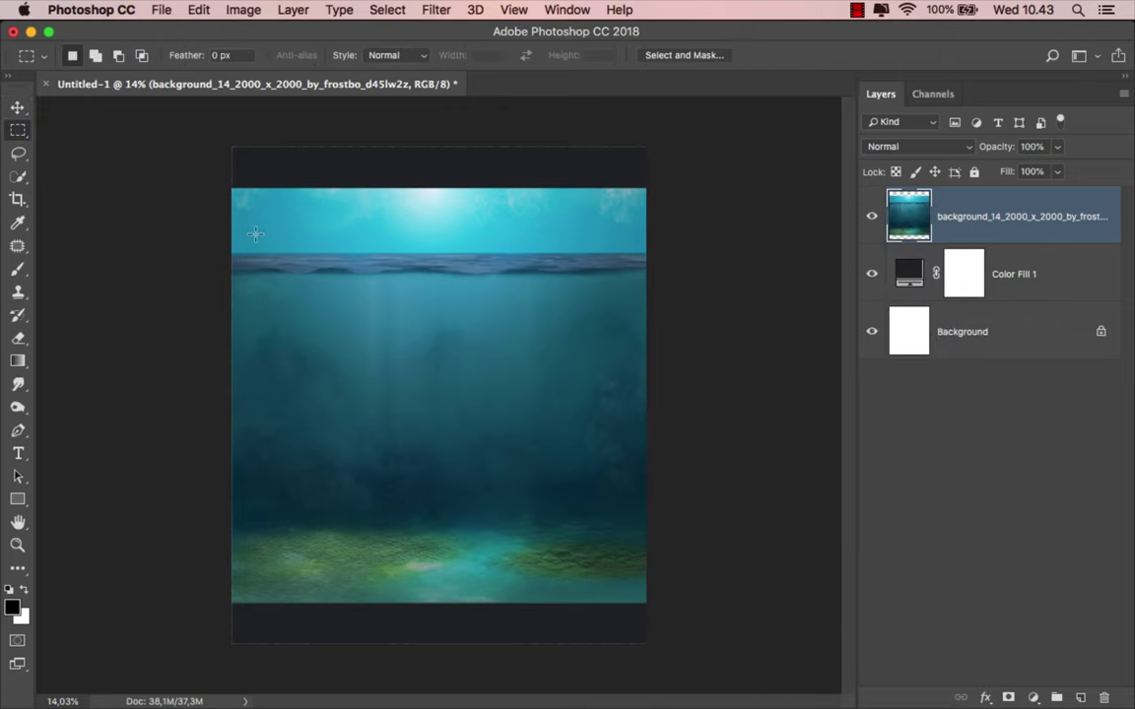
scroll(254, 228, "up", 1)
scroll(259, 240, "up", 1)
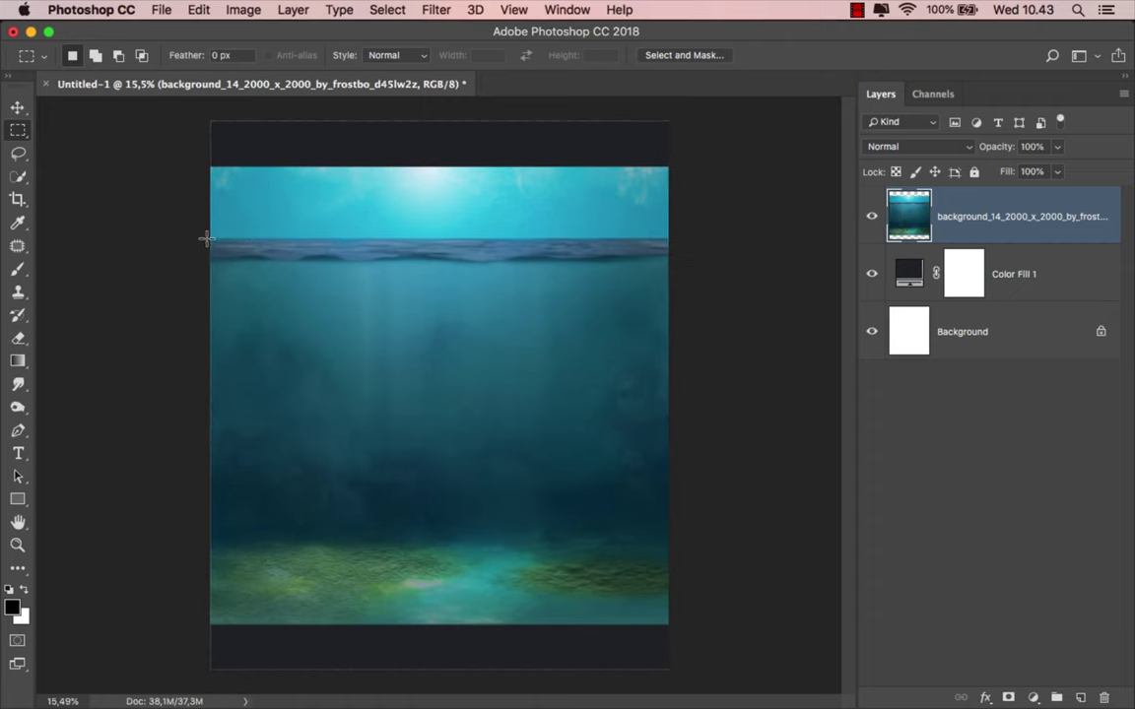
mouse_move(205, 238)
left_mouse_down()
mouse_move(703, 552)
mouse_move(703, 680)
left_mouse_up()
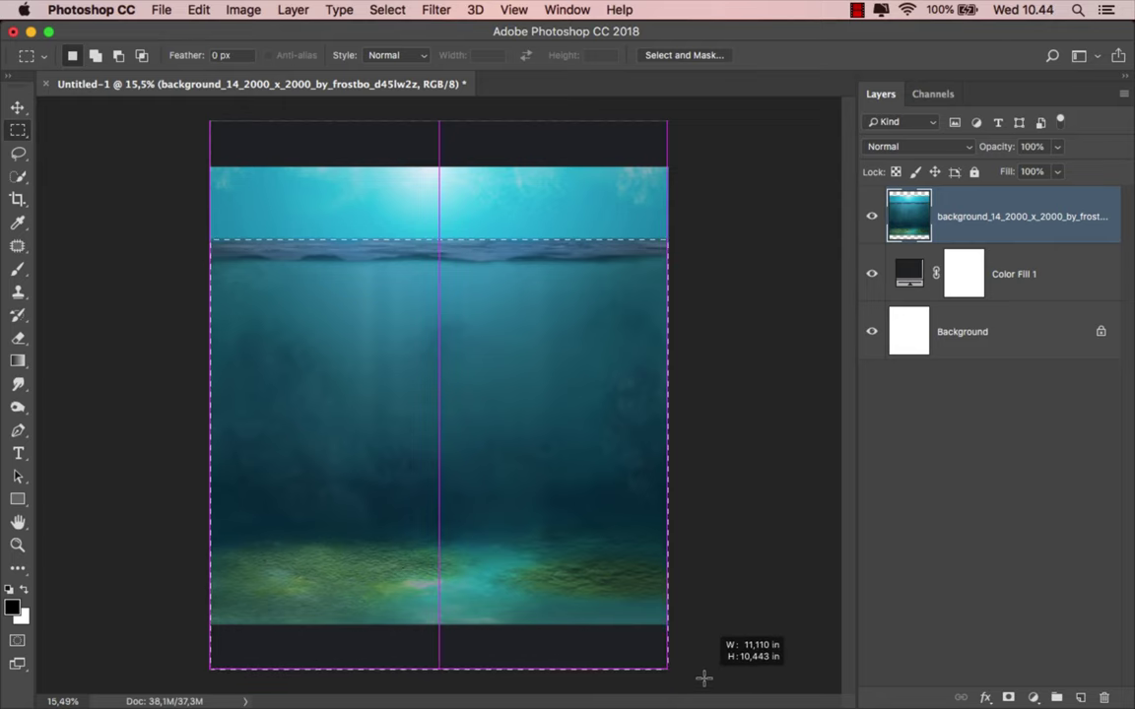
left_click_drag(704, 679, 704, 678)
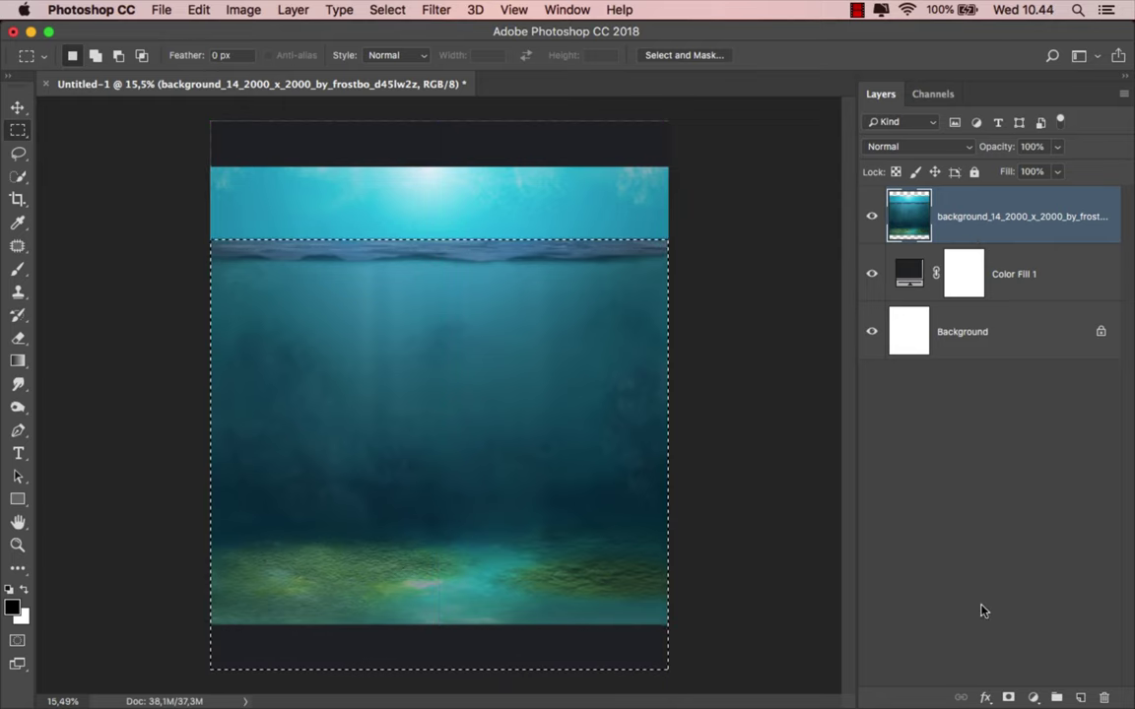
left_click(1006, 698)
right_click(963, 249)
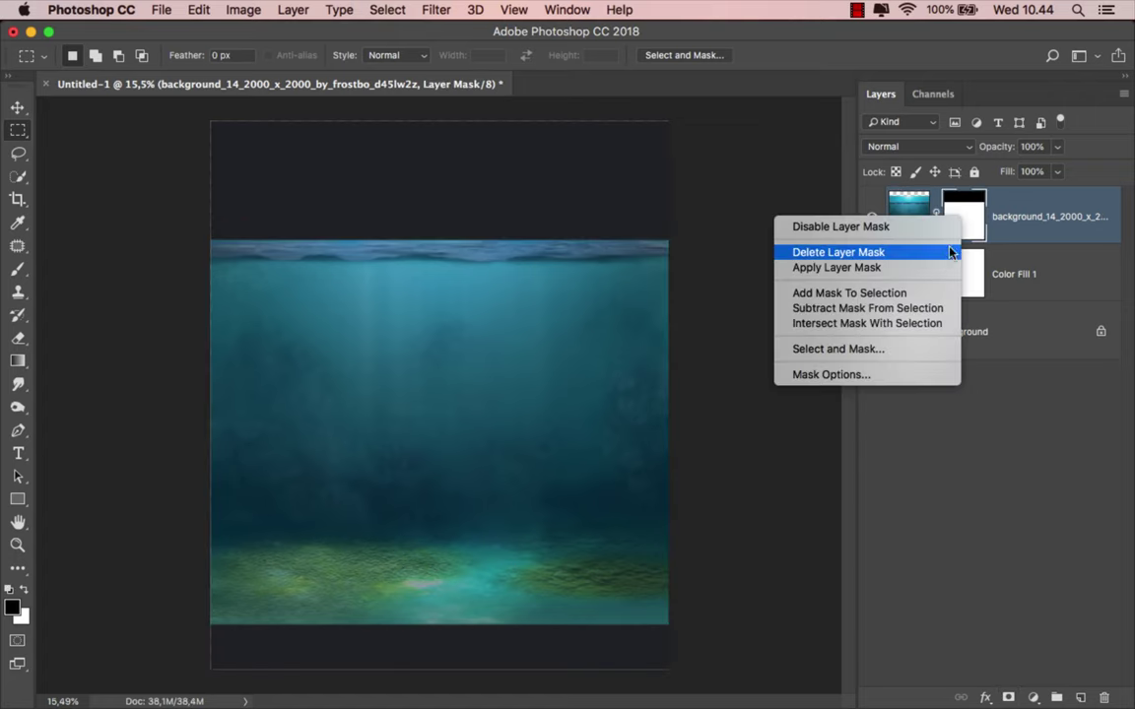
left_click(944, 270)
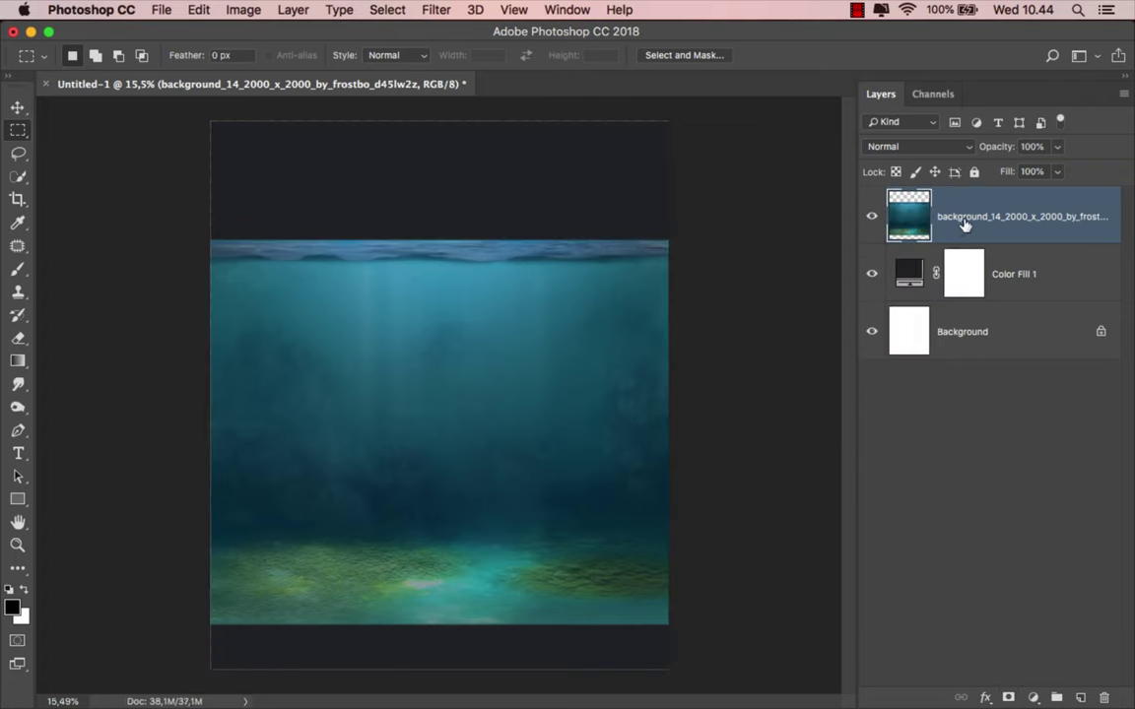
Step: Free-transform the underwater layer, moving it lower on the canvas
key("super+t")
scroll(445, 387, "down", 1)
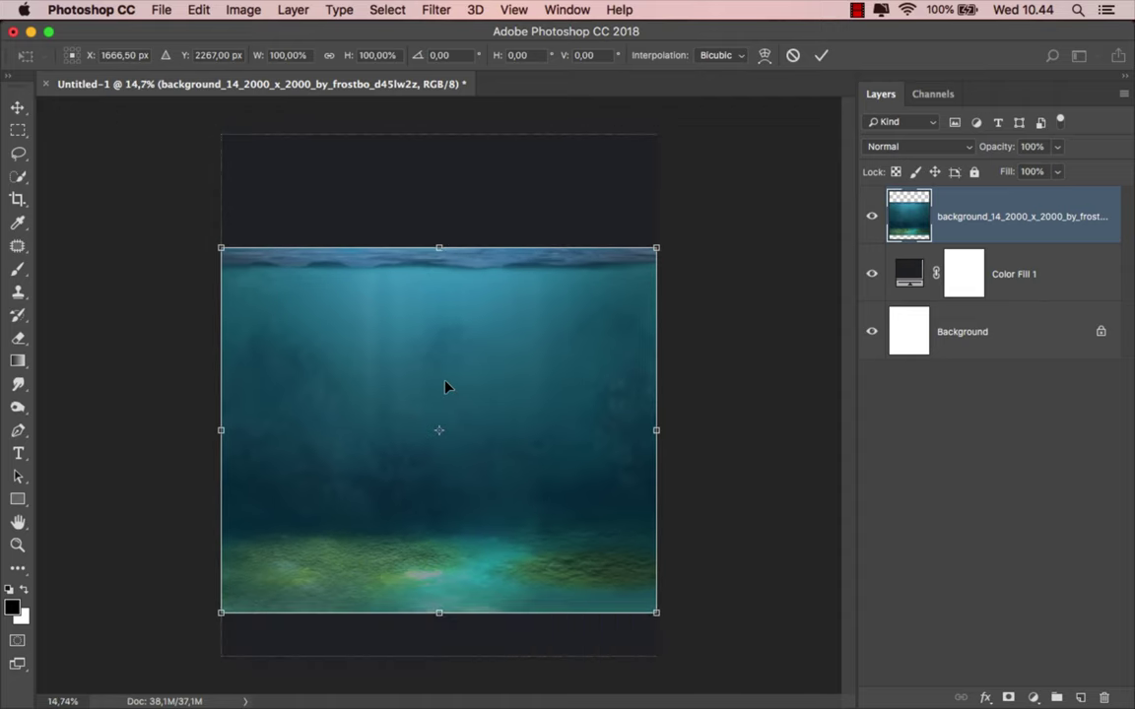
scroll(445, 387, "down", 1)
left_click_drag(446, 387, 445, 492)
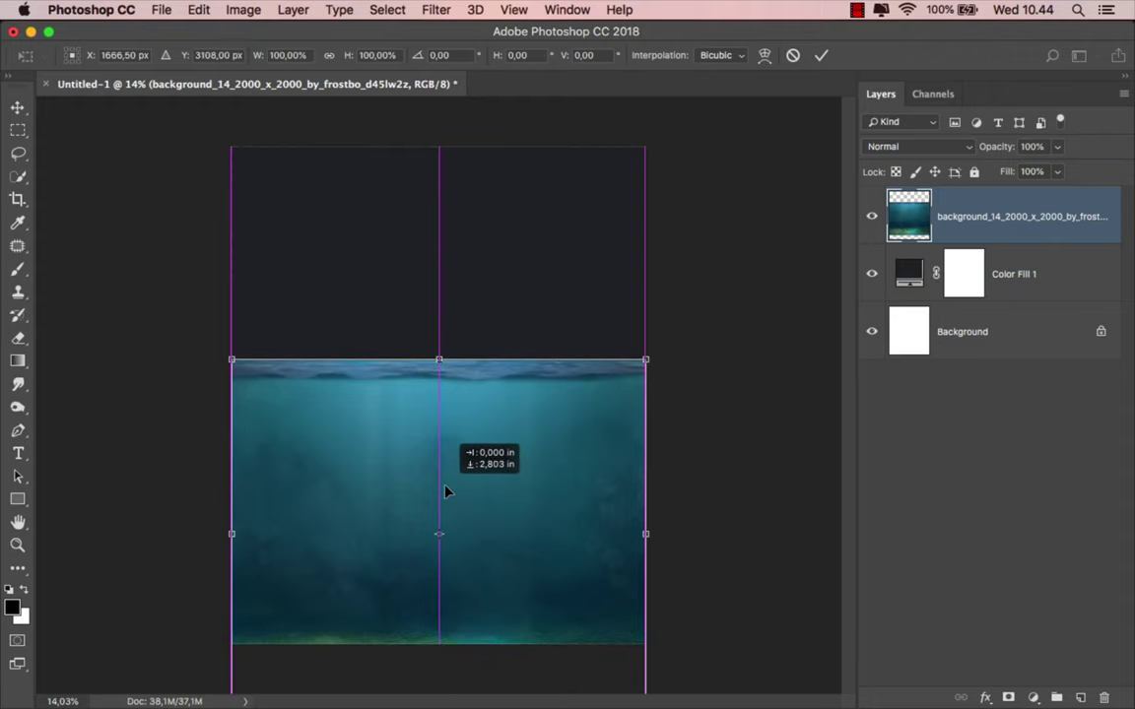
scroll(446, 489, "down", 1)
Step: Warp the water's top corners upward into a bowl-shaped surface and commit the warp
right_click(445, 489)
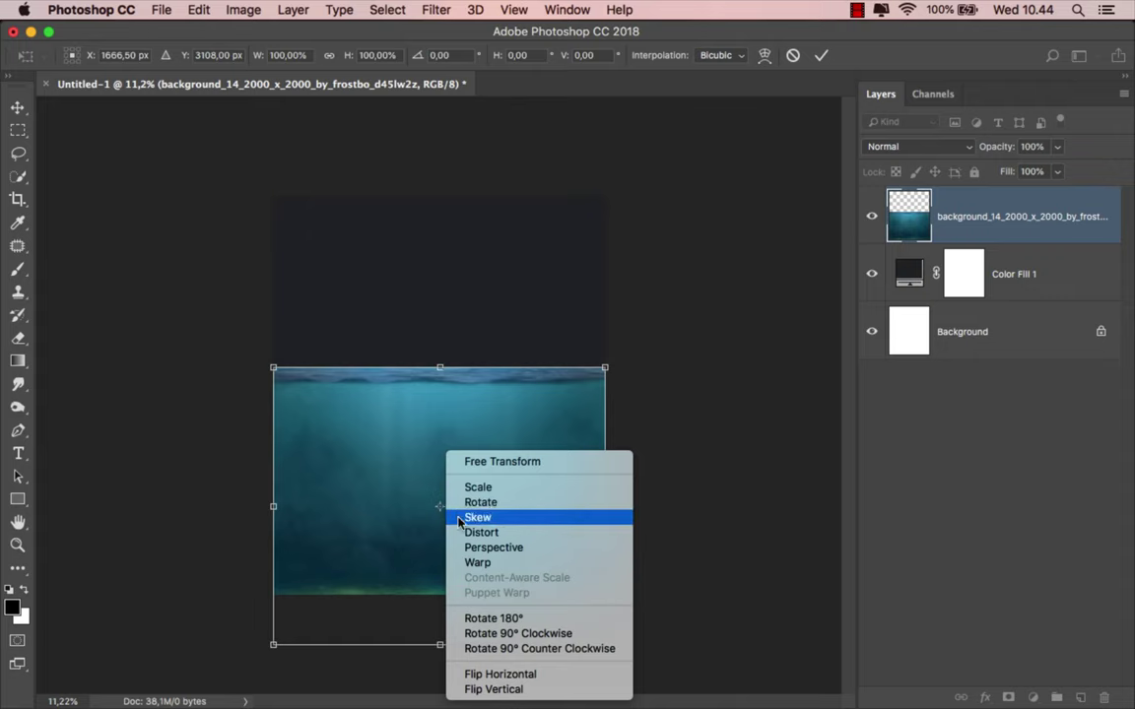
left_click(474, 563)
scroll(458, 474, "up", 1)
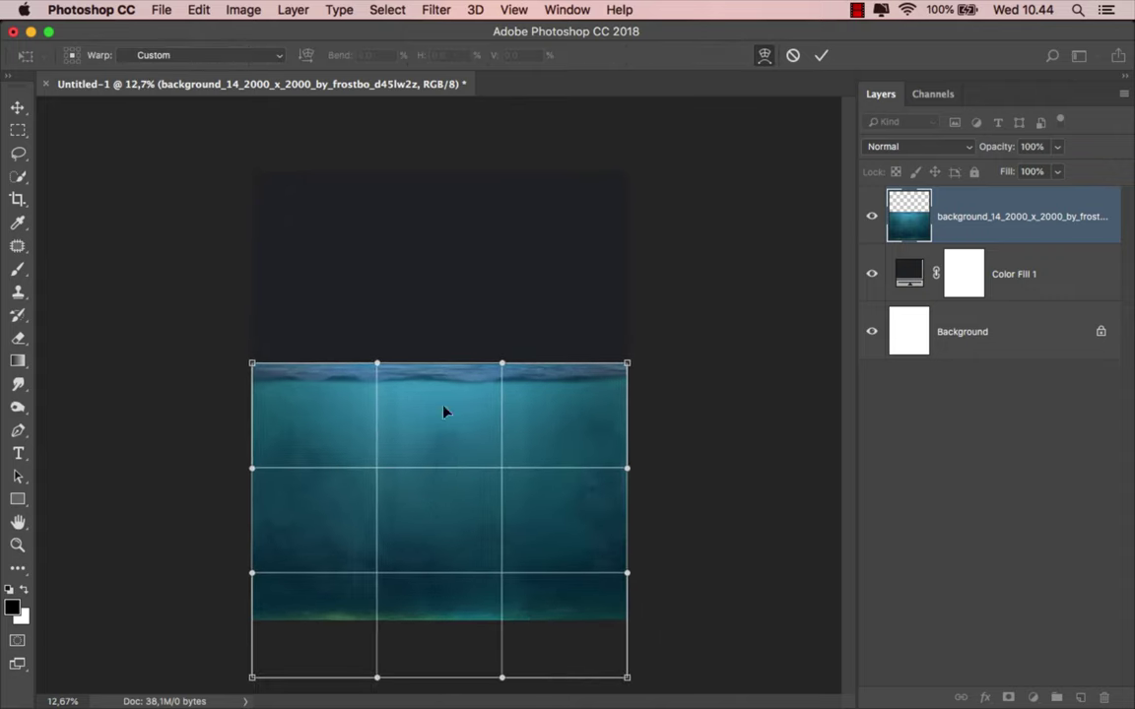
left_click_drag(252, 366, 251, 300)
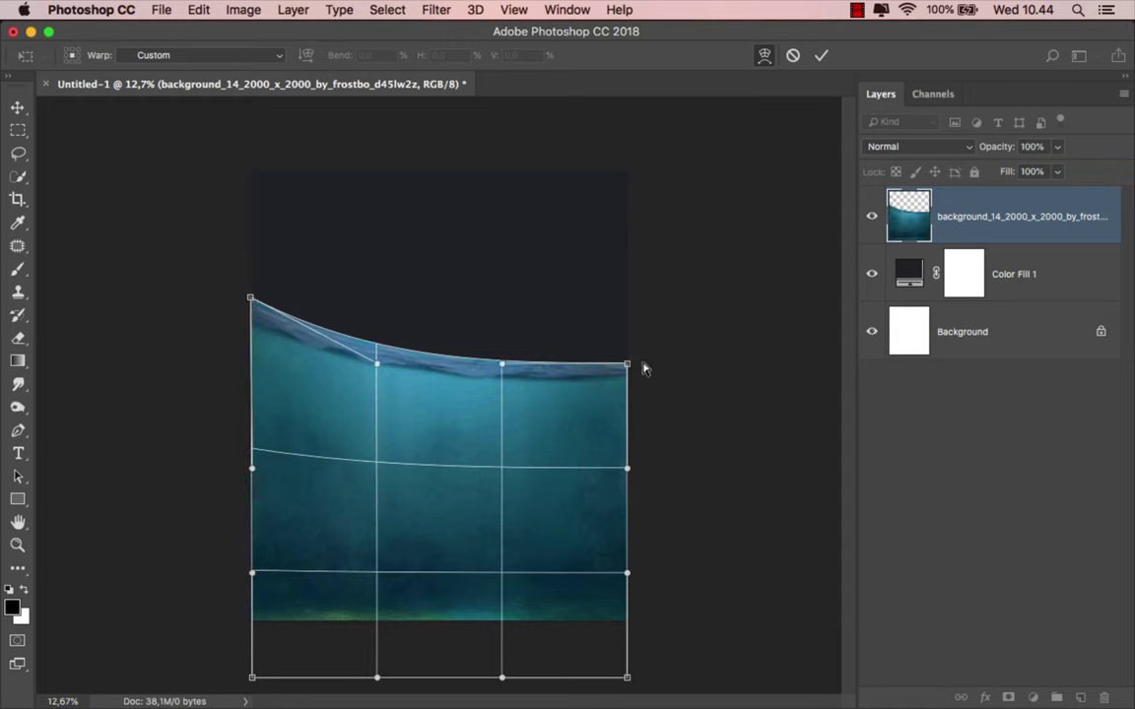
left_click_drag(631, 367, 631, 311)
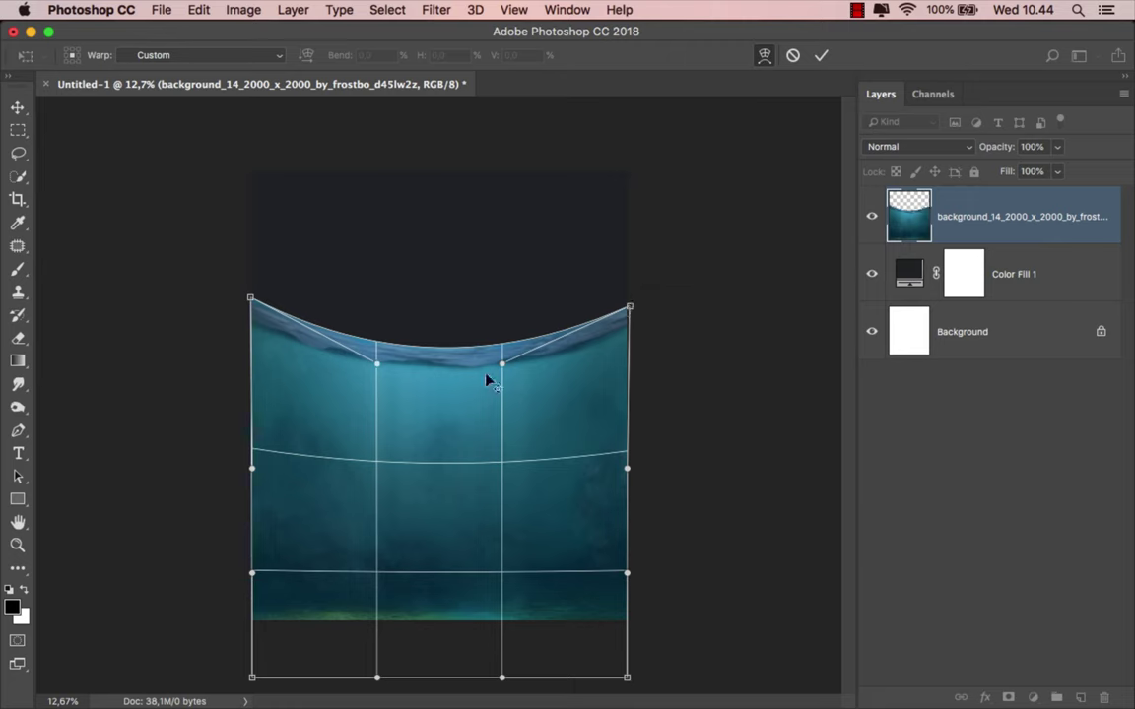
scroll(417, 413, "up", 3)
scroll(418, 413, "down", 1)
scroll(439, 409, "down", 1)
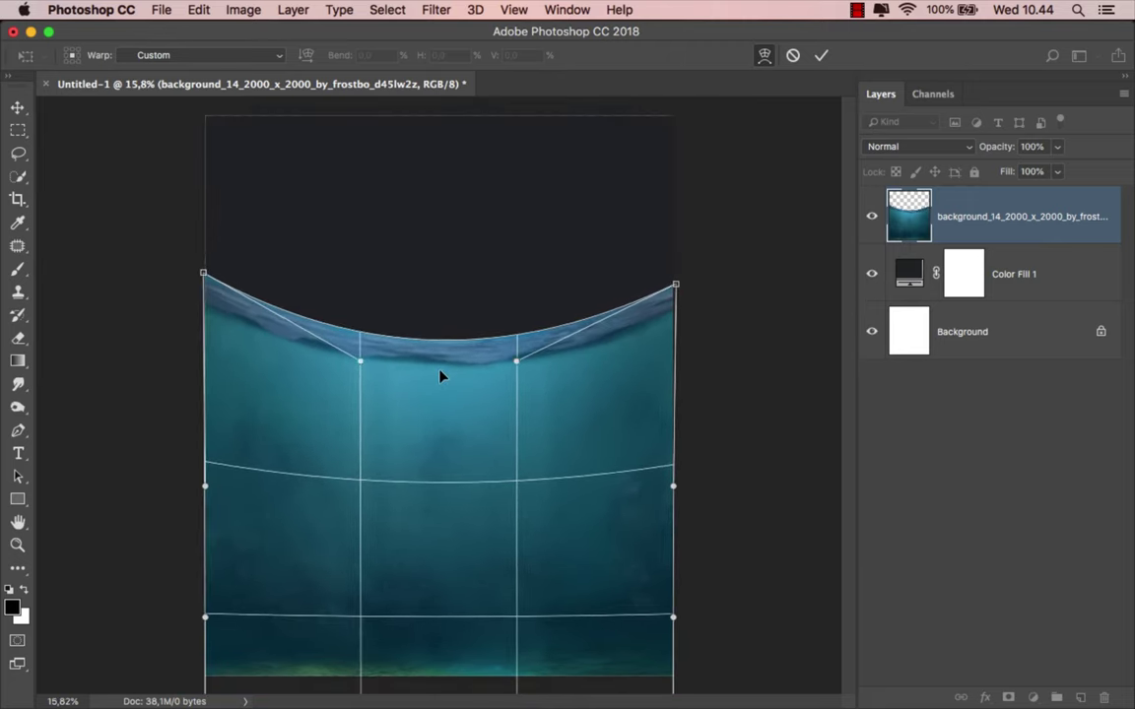
left_click_drag(441, 376, 443, 370)
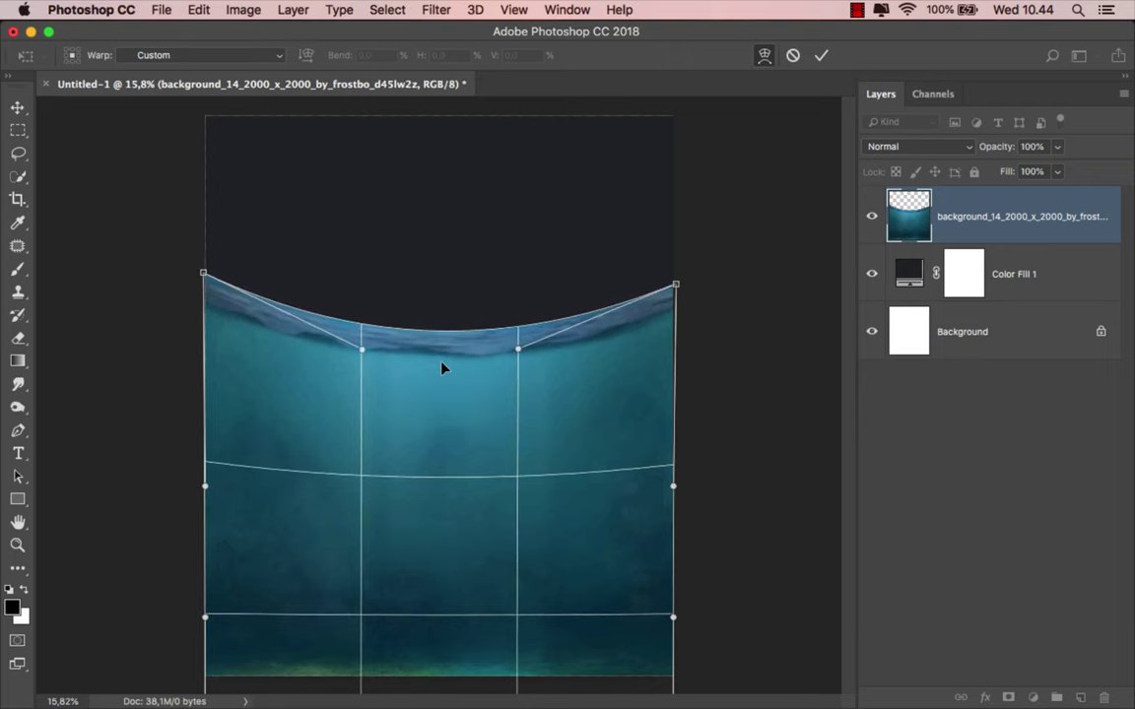
scroll(439, 444, "down", 2)
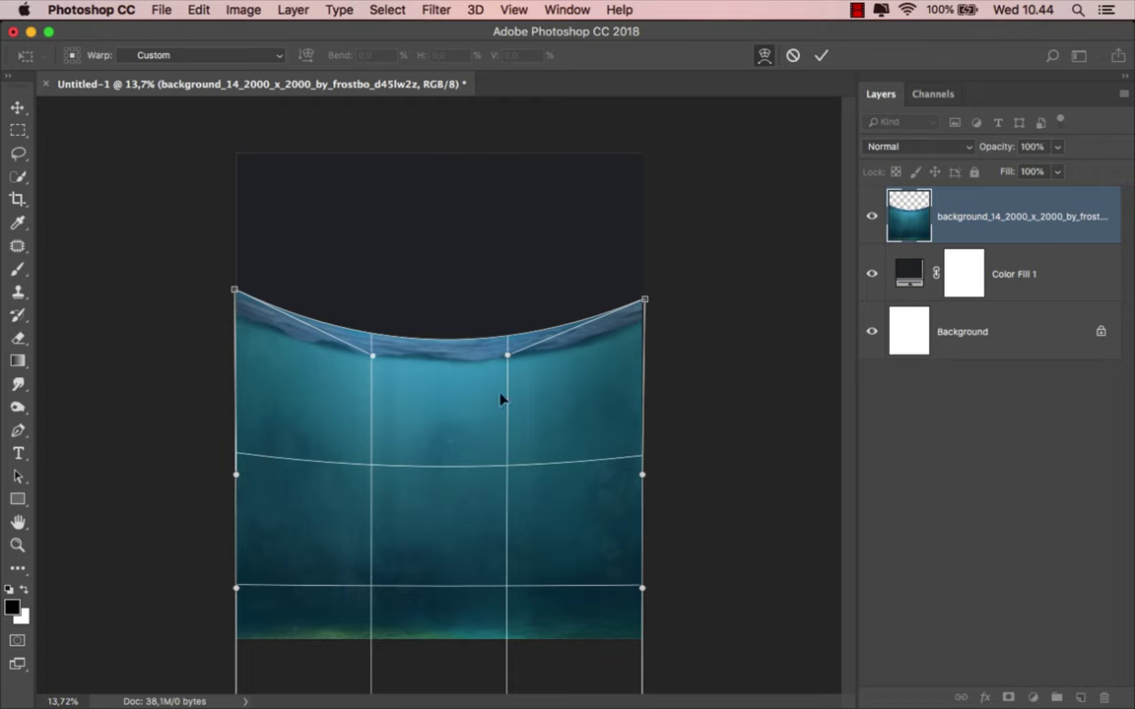
left_click_drag(645, 300, 644, 293)
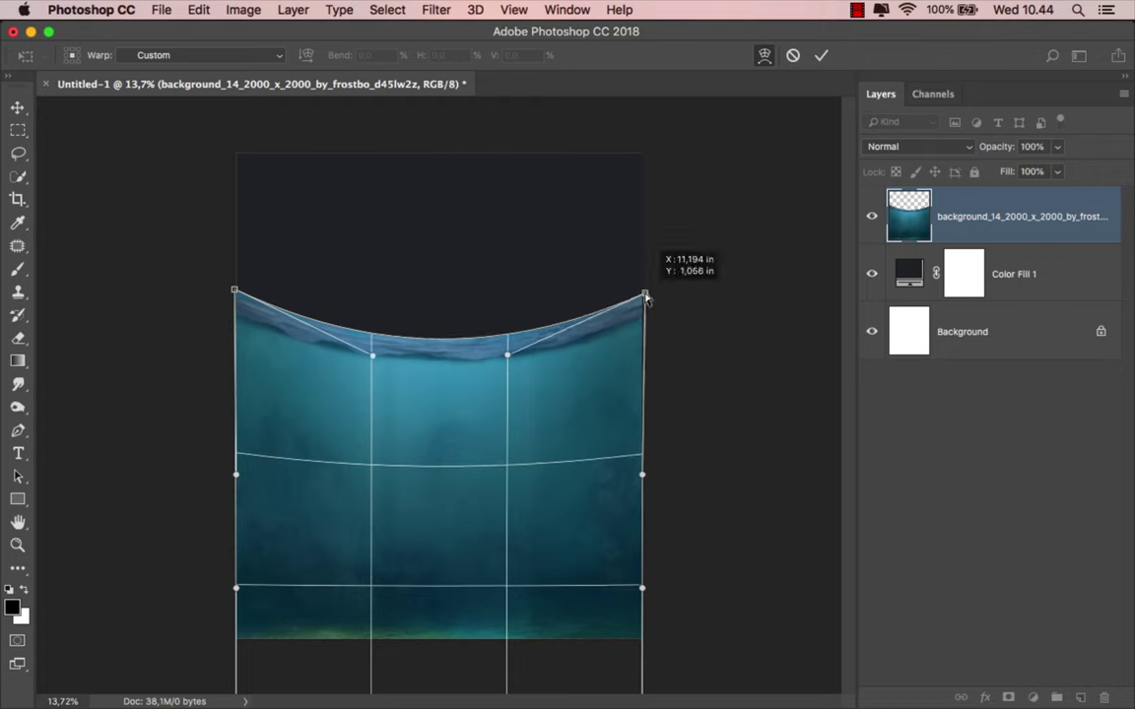
left_click(820, 56)
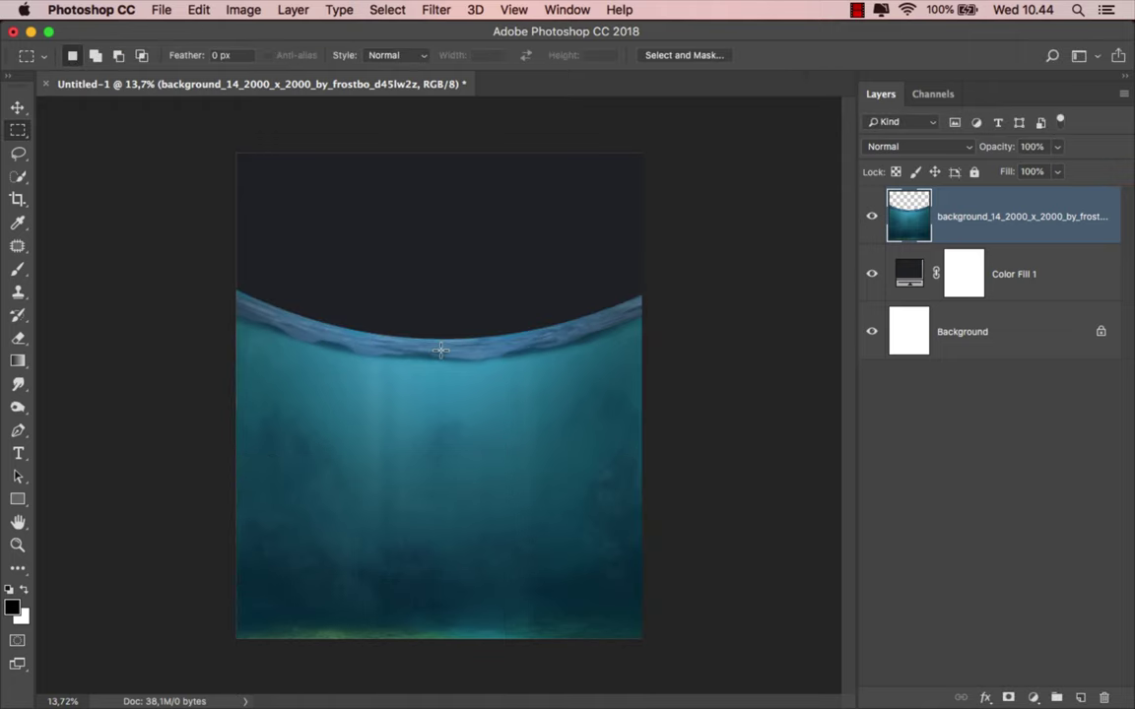
Step: Move the water layer slightly down and give it a layer mask
key("v")
left_click_drag(435, 369, 436, 381)
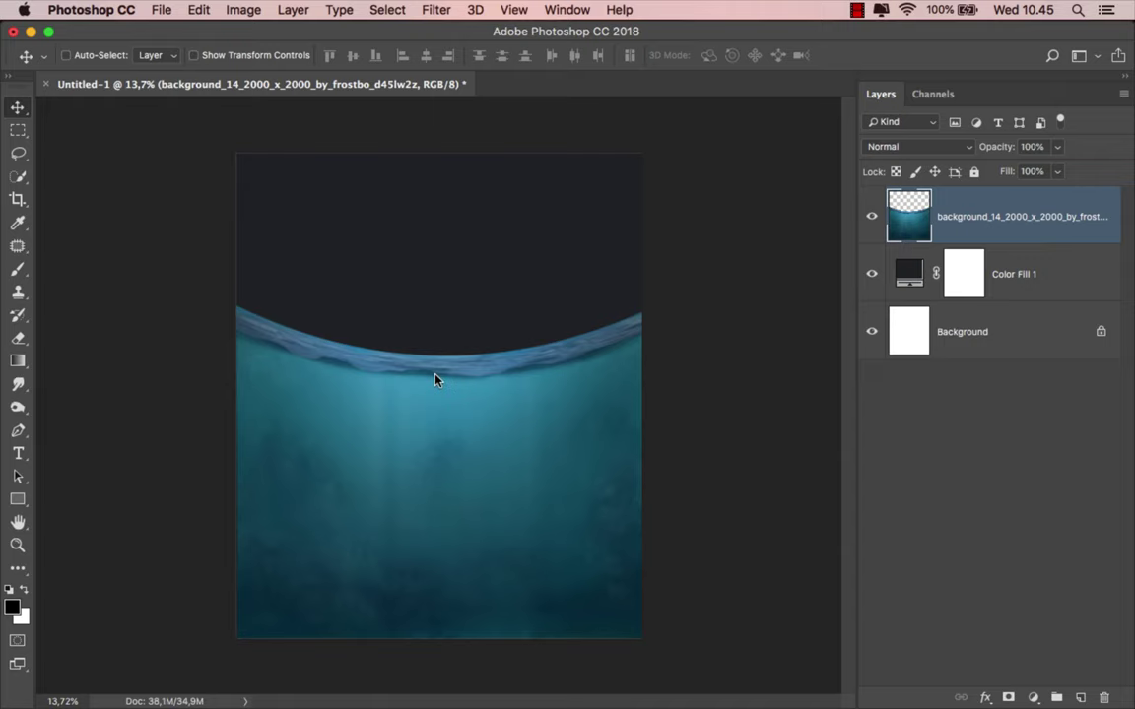
left_click_drag(437, 380, 438, 393)
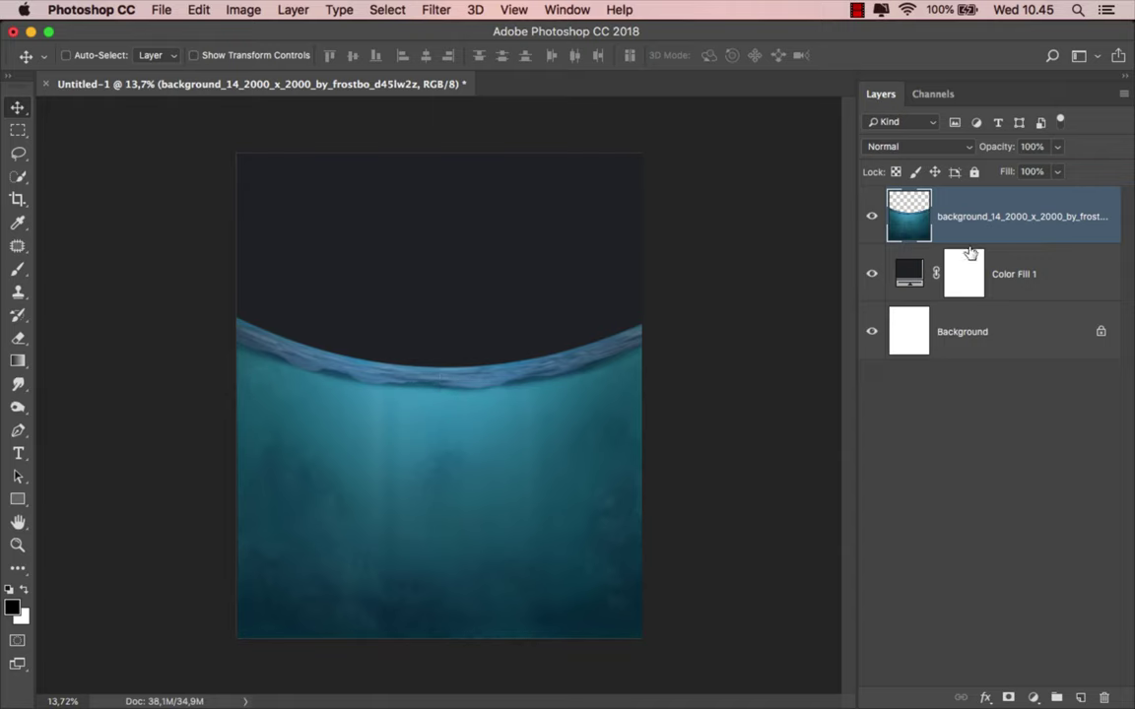
left_click(1008, 697)
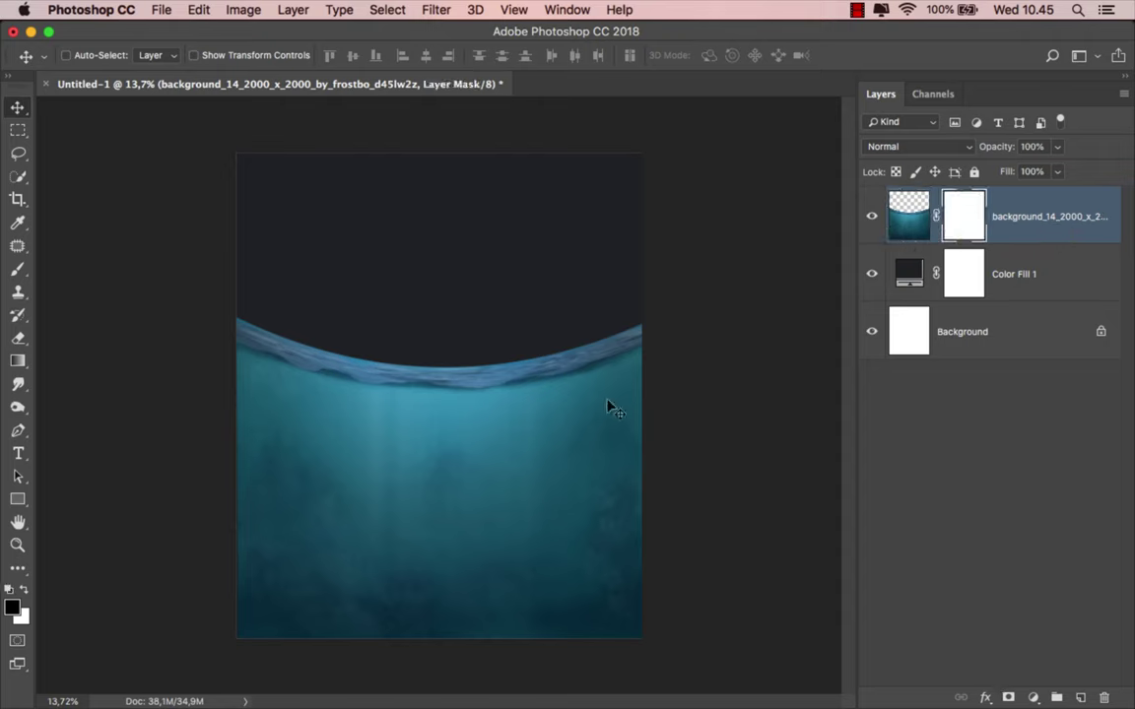
Step: Draw a gradient upward from the bottom on the mask to fade the water darker
left_click(18, 361)
left_click(63, 359)
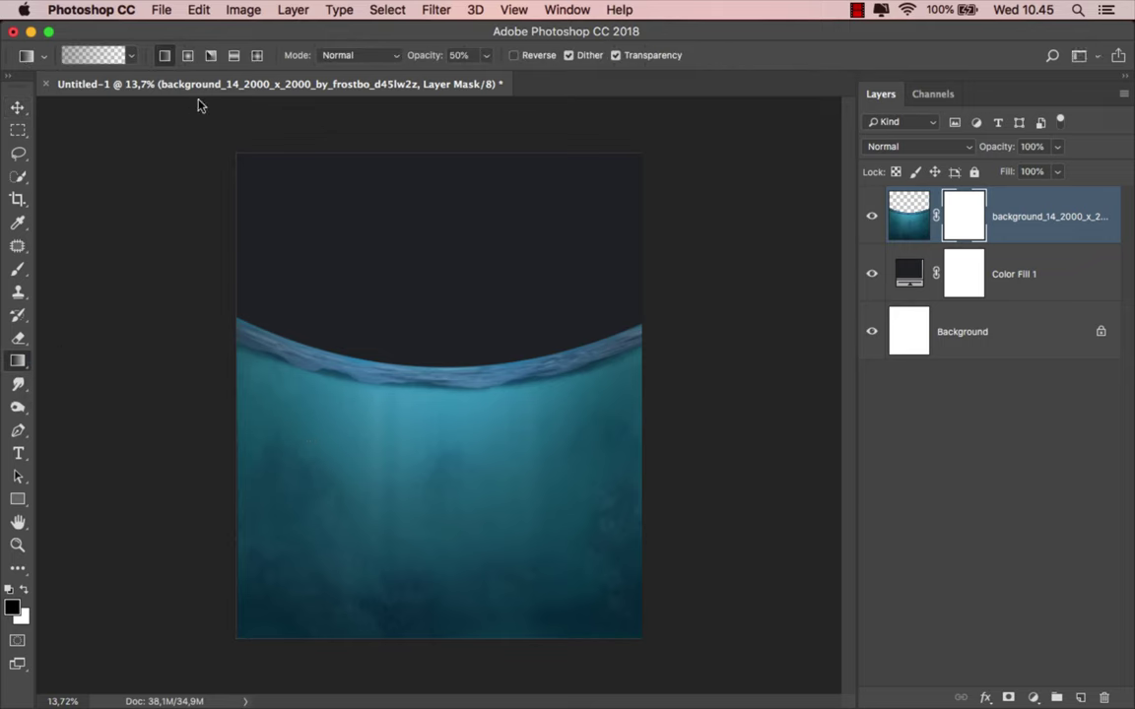
left_click(128, 55)
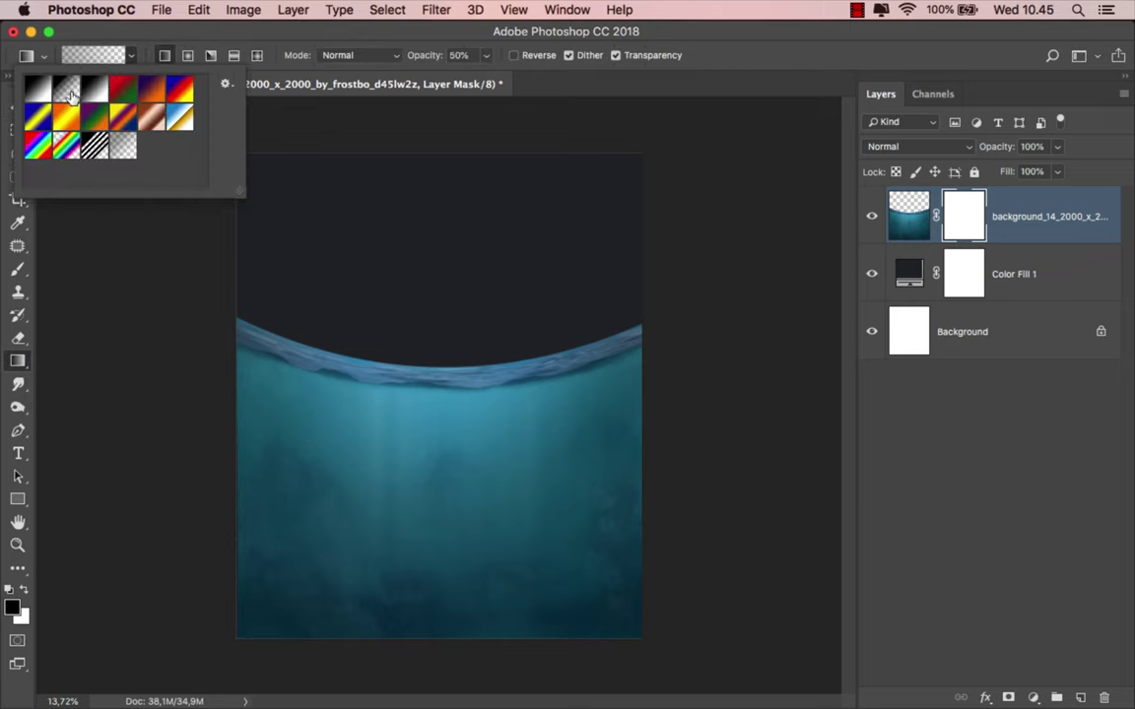
left_click(440, 643)
left_click_drag(442, 650, 443, 559)
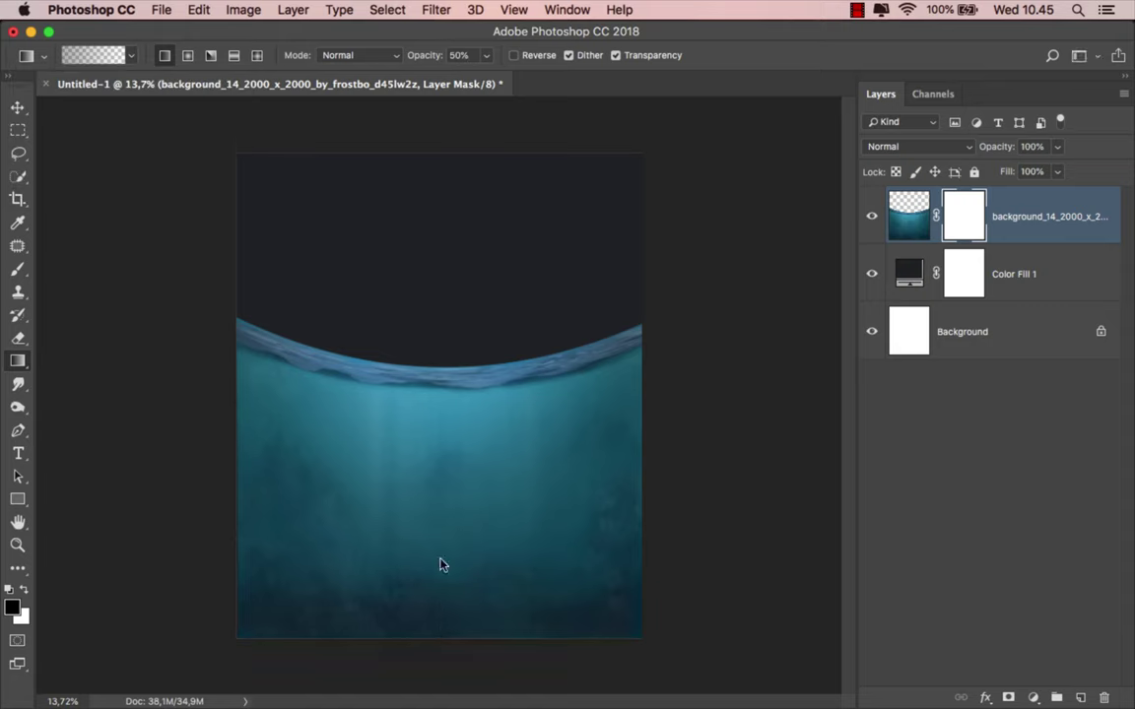
left_click_drag(426, 683, 430, 525)
left_click(908, 213)
key("v")
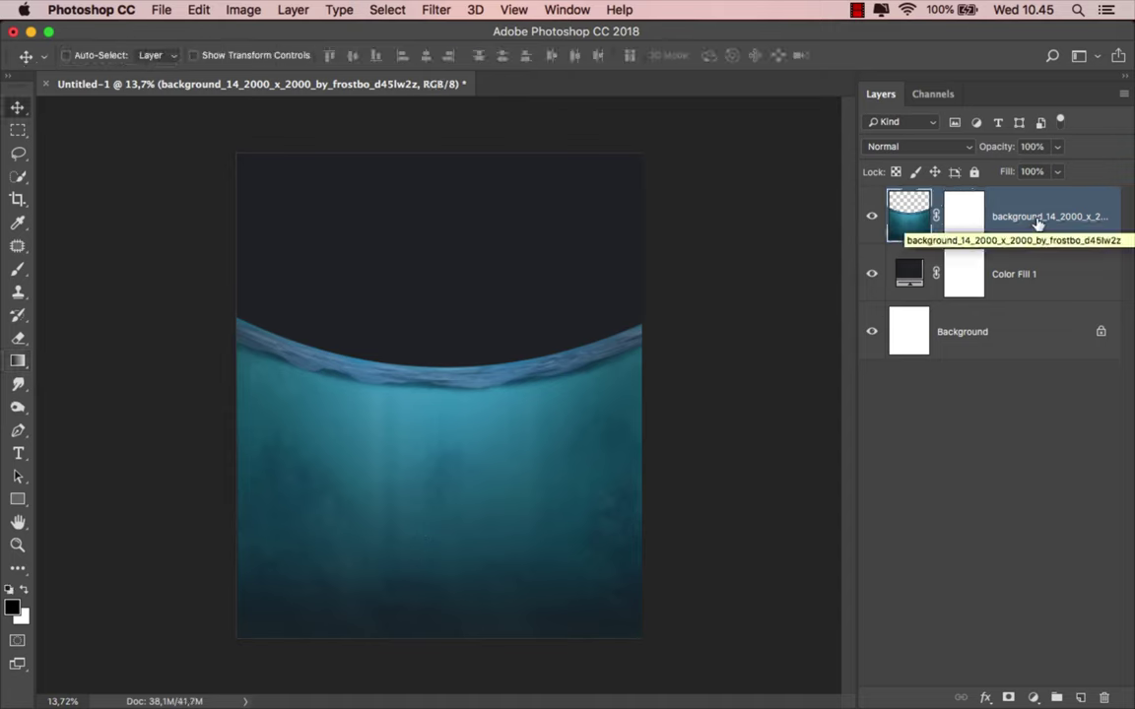
mouse_move(433, 704)
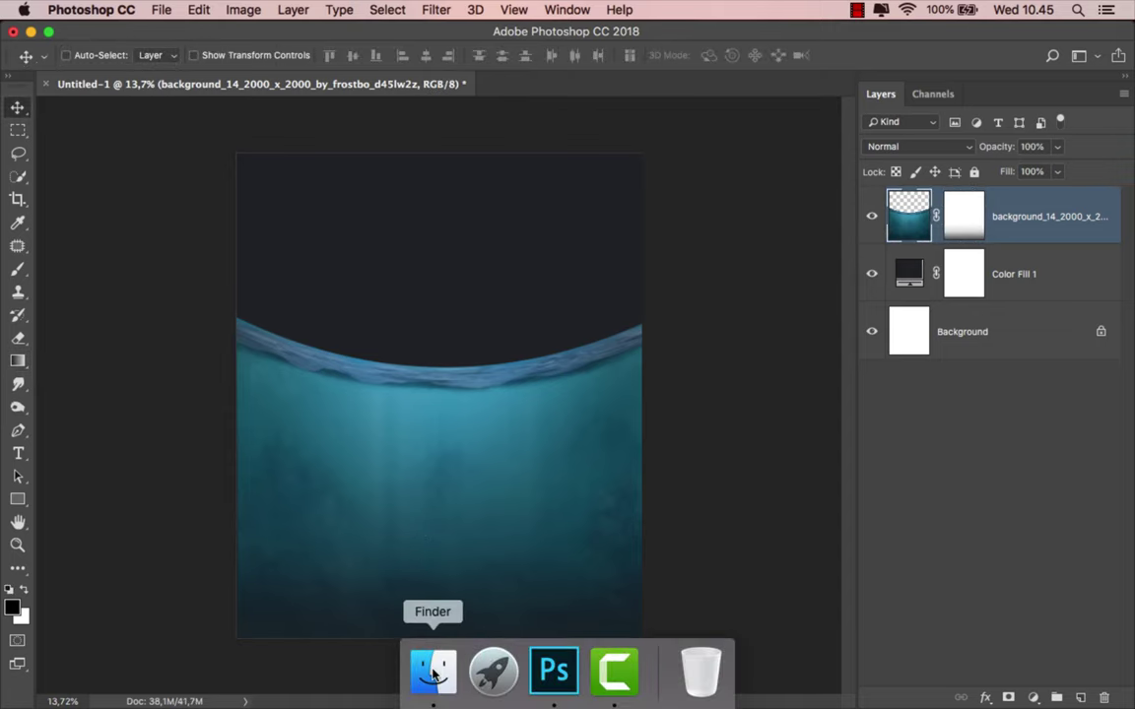
Step: Place the dark_sky image below the water layer and raise it to fill the canvas top
left_click(433, 690)
mouse_move(394, 123)
left_mouse_down()
mouse_move(427, 444)
mouse_move(452, 266)
left_mouse_up()
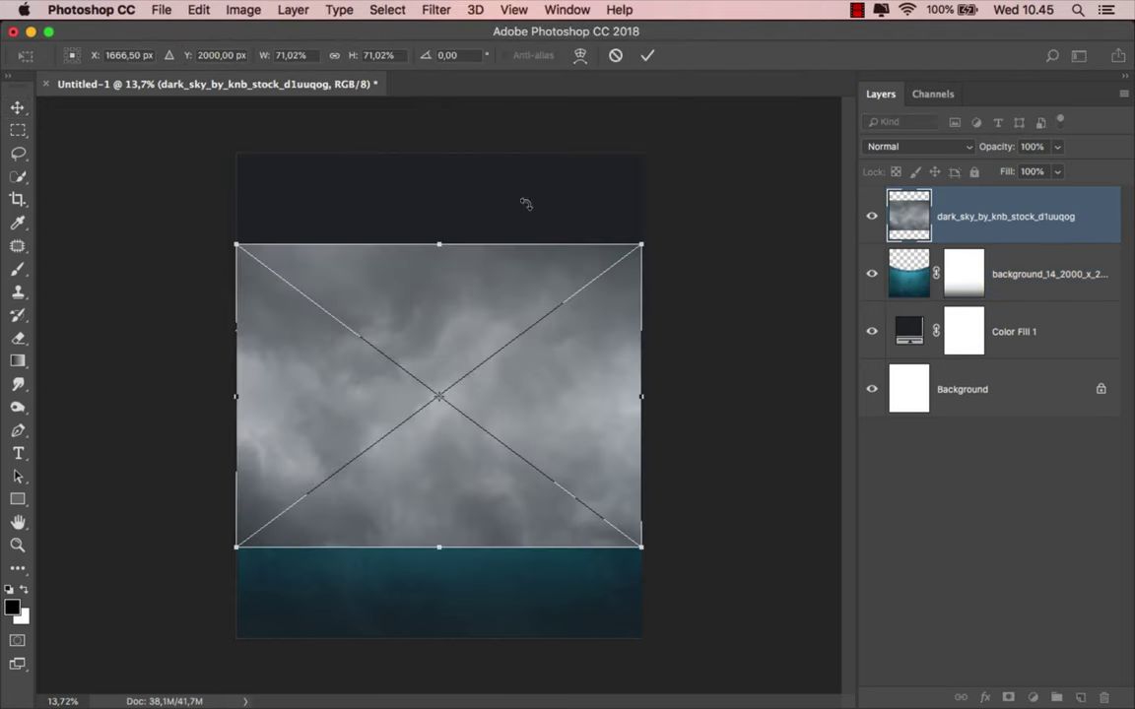
left_click(647, 55)
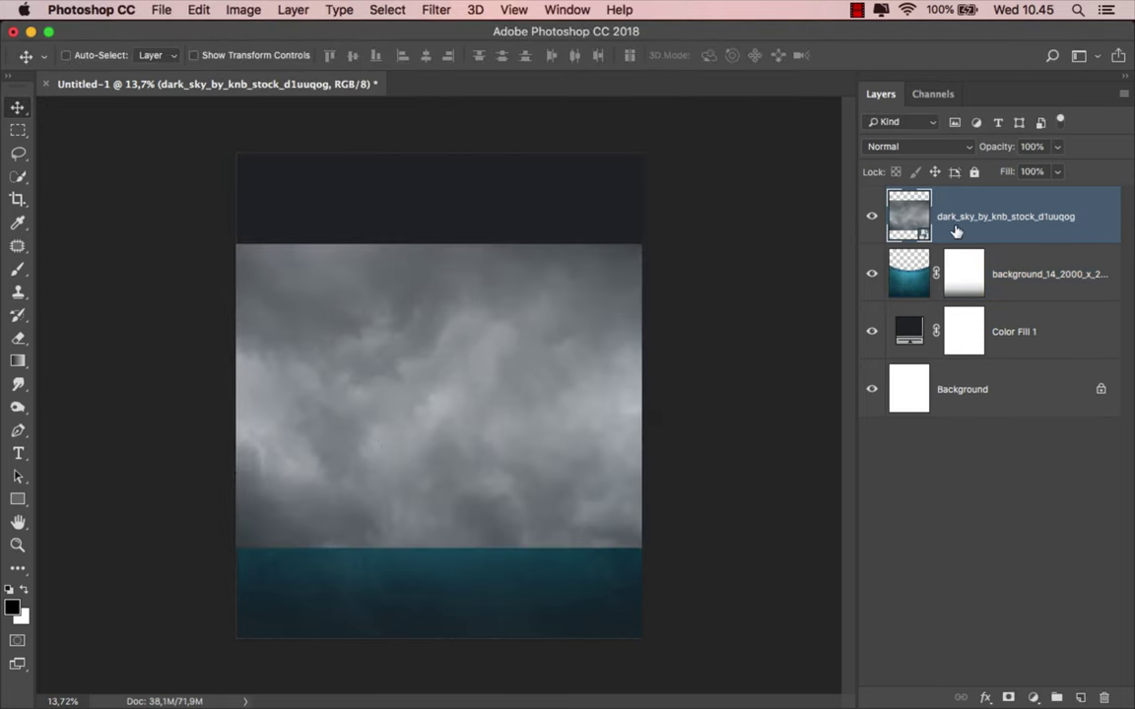
left_click_drag(953, 231, 941, 293)
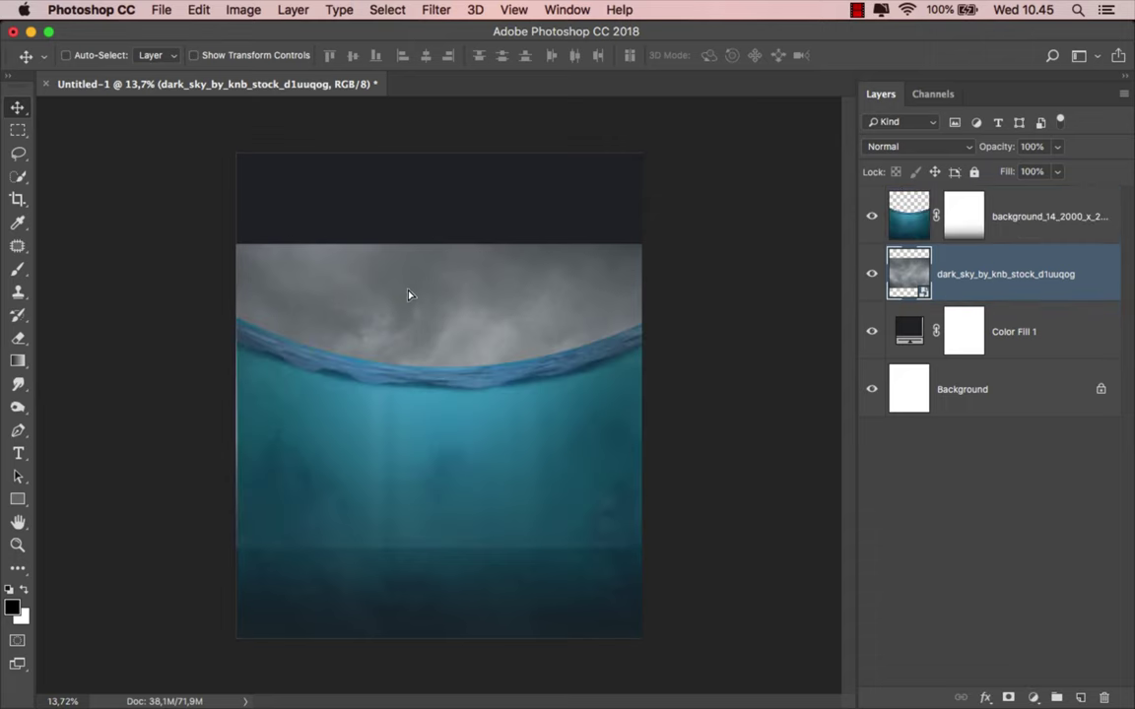
left_click_drag(410, 295, 408, 215)
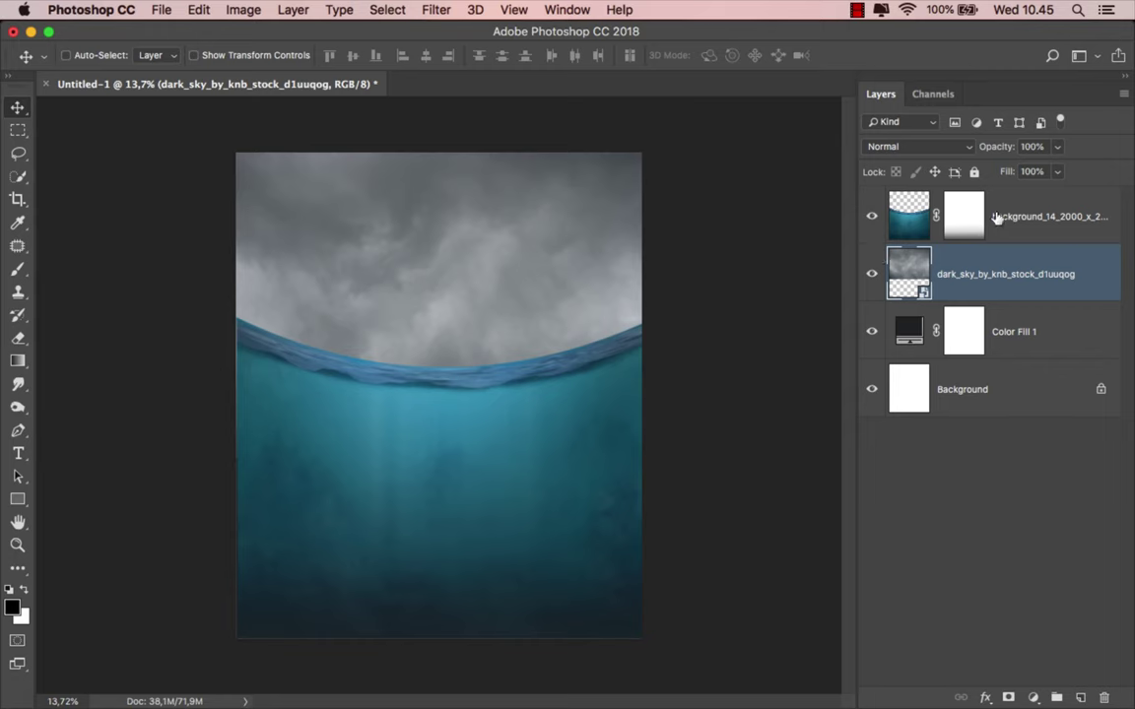
left_click(897, 198)
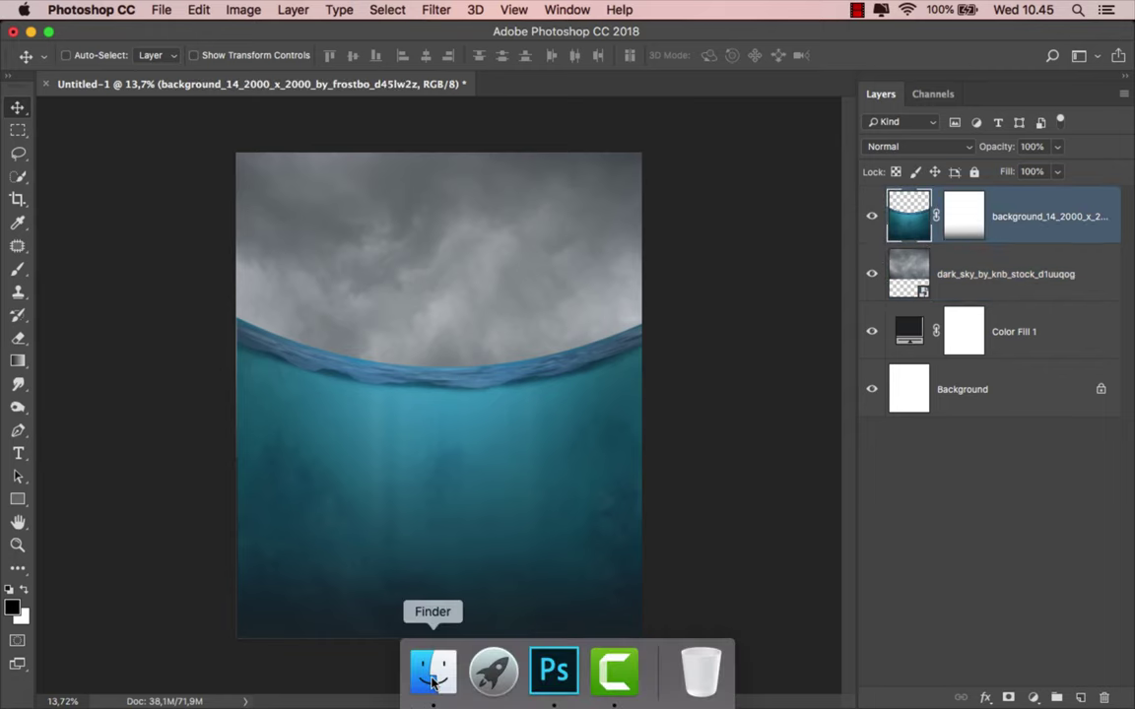
Step: Place the peter-hammer diver PNG onto the canvas
left_click(433, 685)
left_click(304, 227)
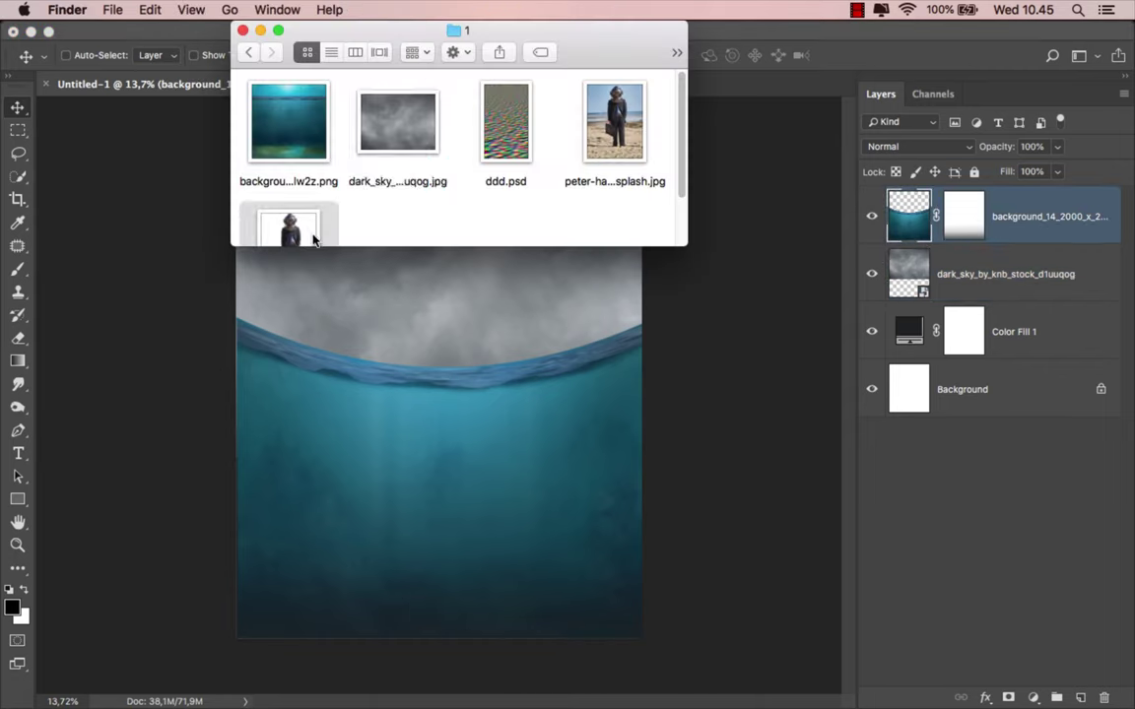
left_click_drag(315, 248, 313, 322)
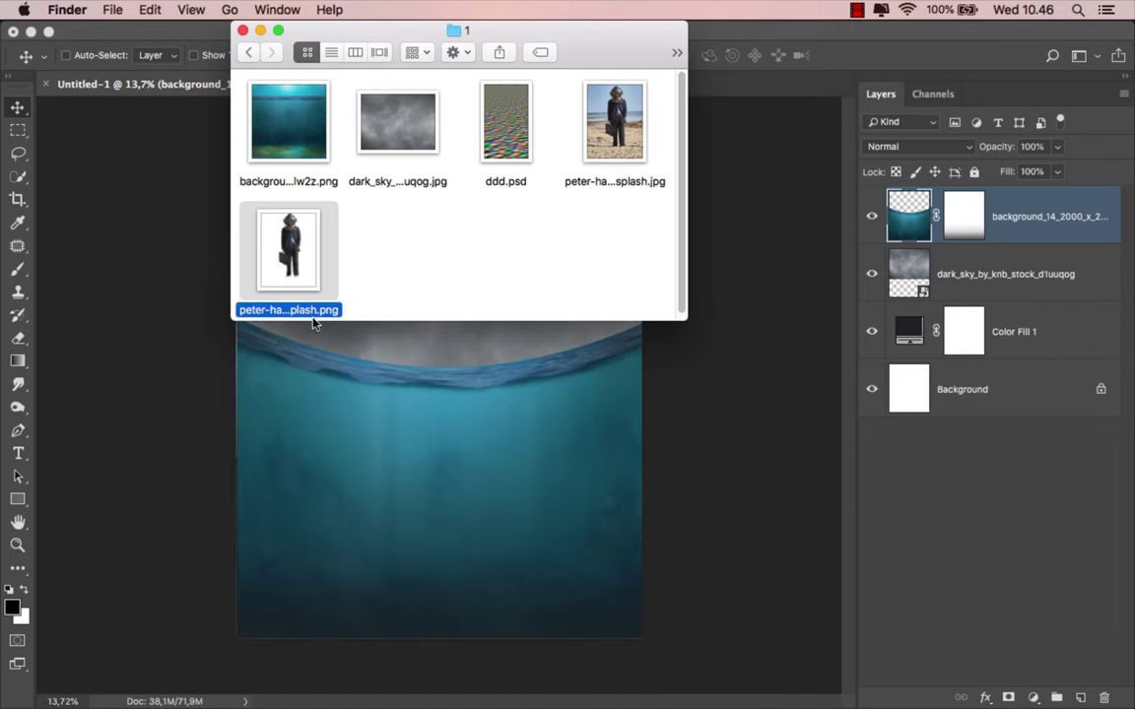
left_click_drag(303, 254, 451, 355)
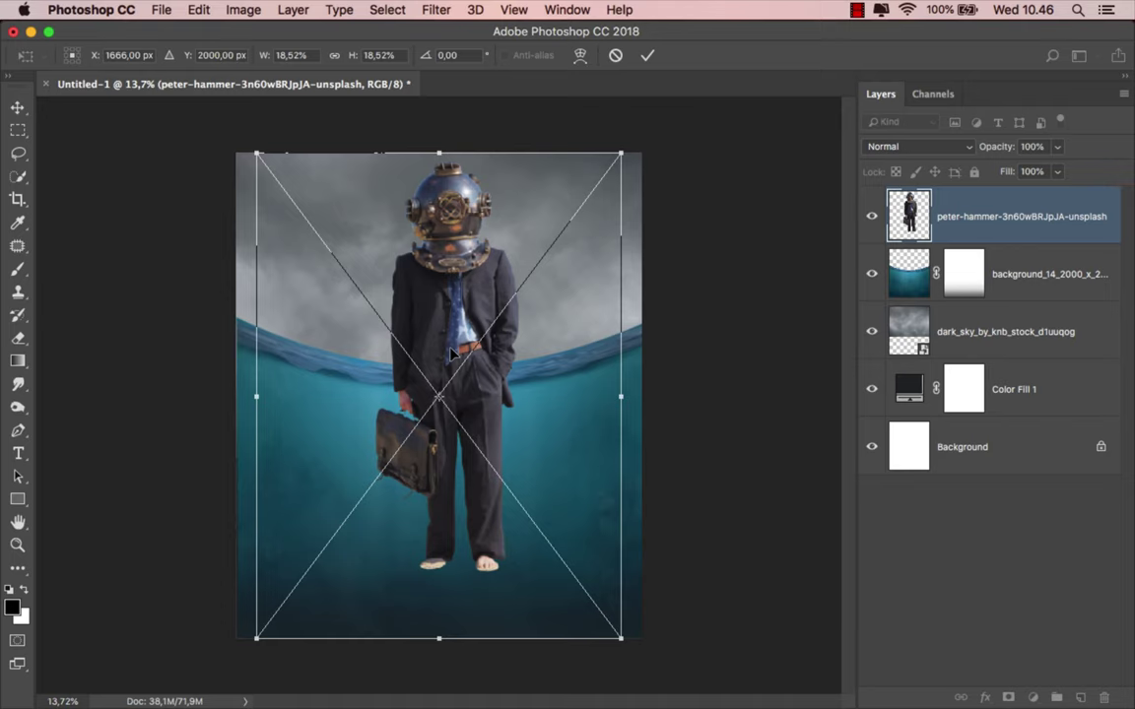
Step: Scale the diver down to about 16%, commit, and centre him horizontally
left_click_drag(615, 153, 599, 197)
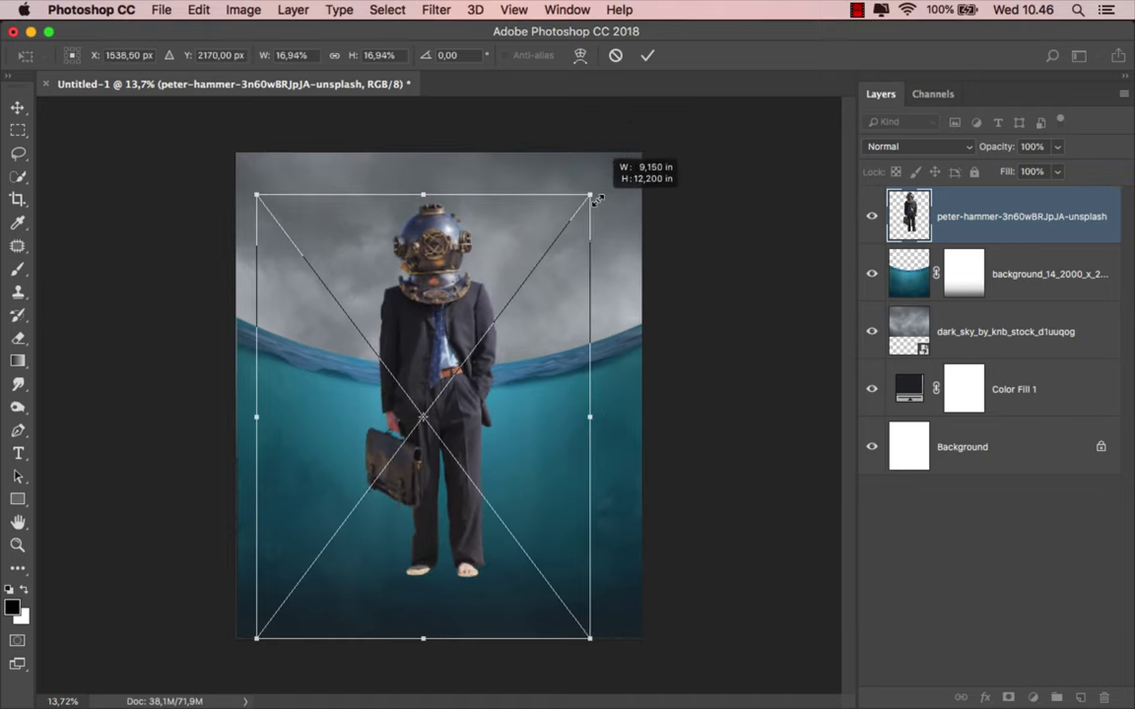
left_click_drag(599, 197, 597, 200)
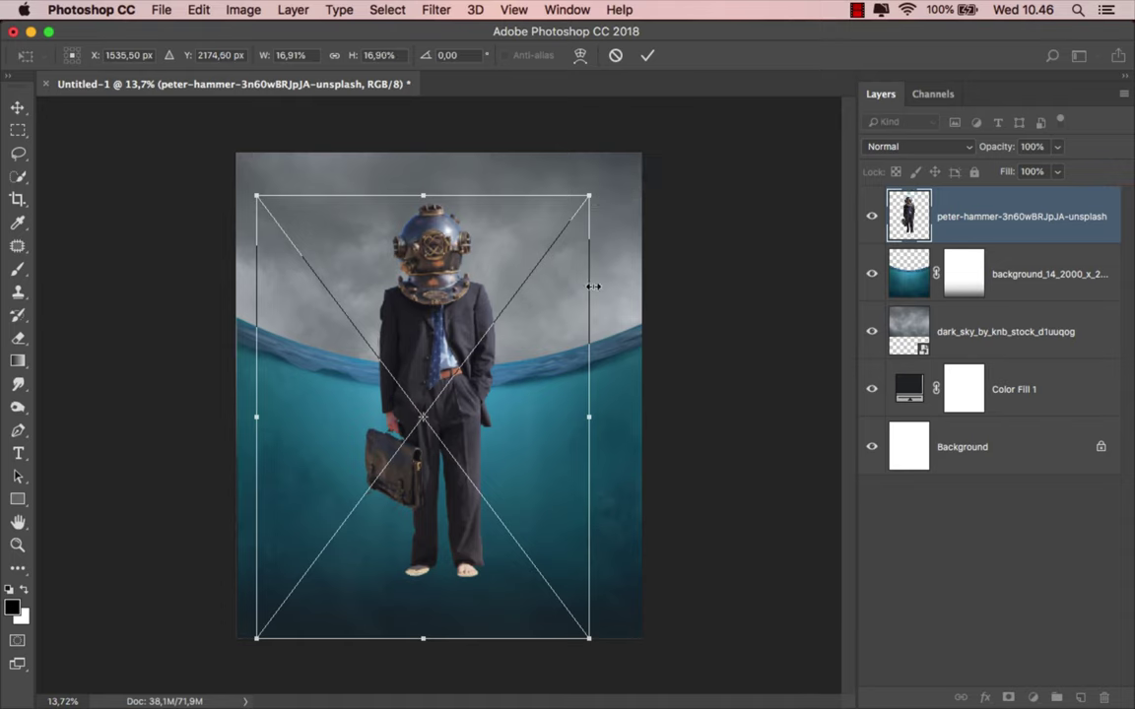
left_click_drag(588, 639, 606, 661)
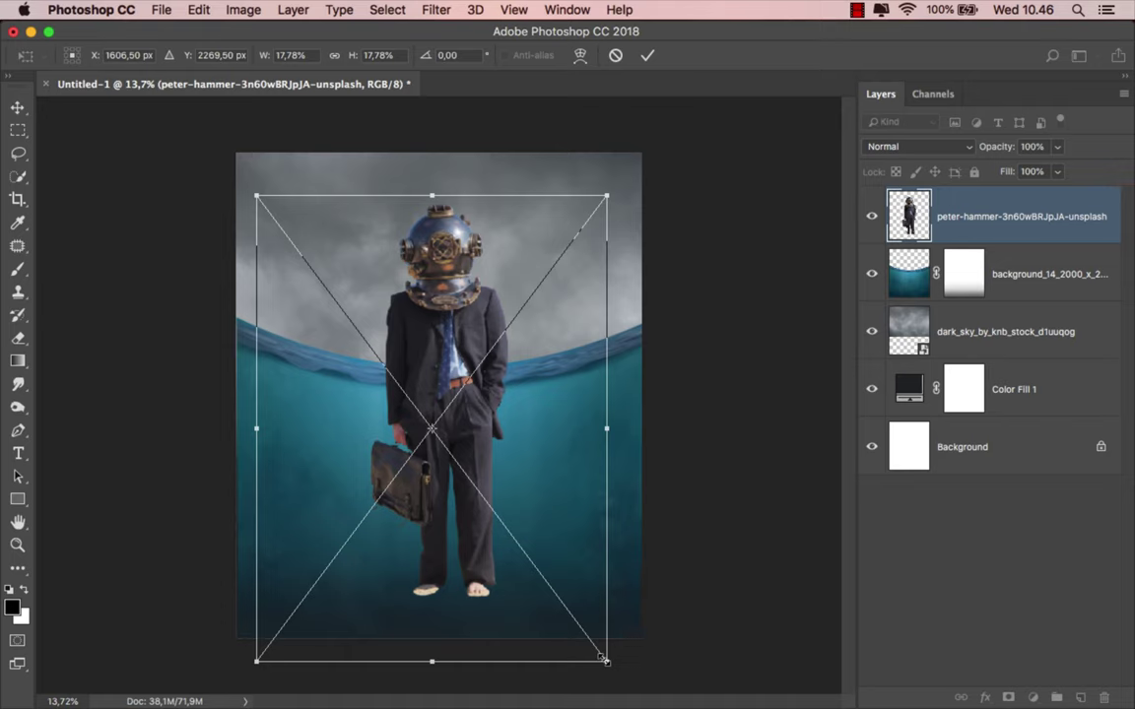
left_click_drag(598, 200, 598, 209)
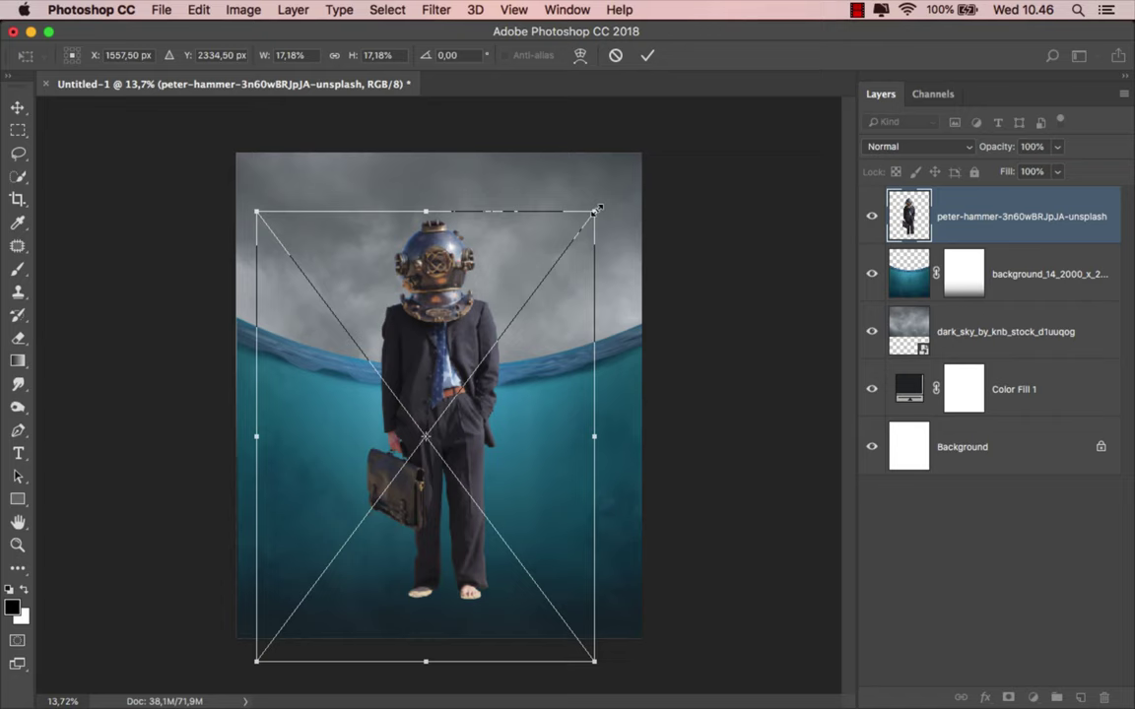
left_click_drag(596, 208, 575, 238)
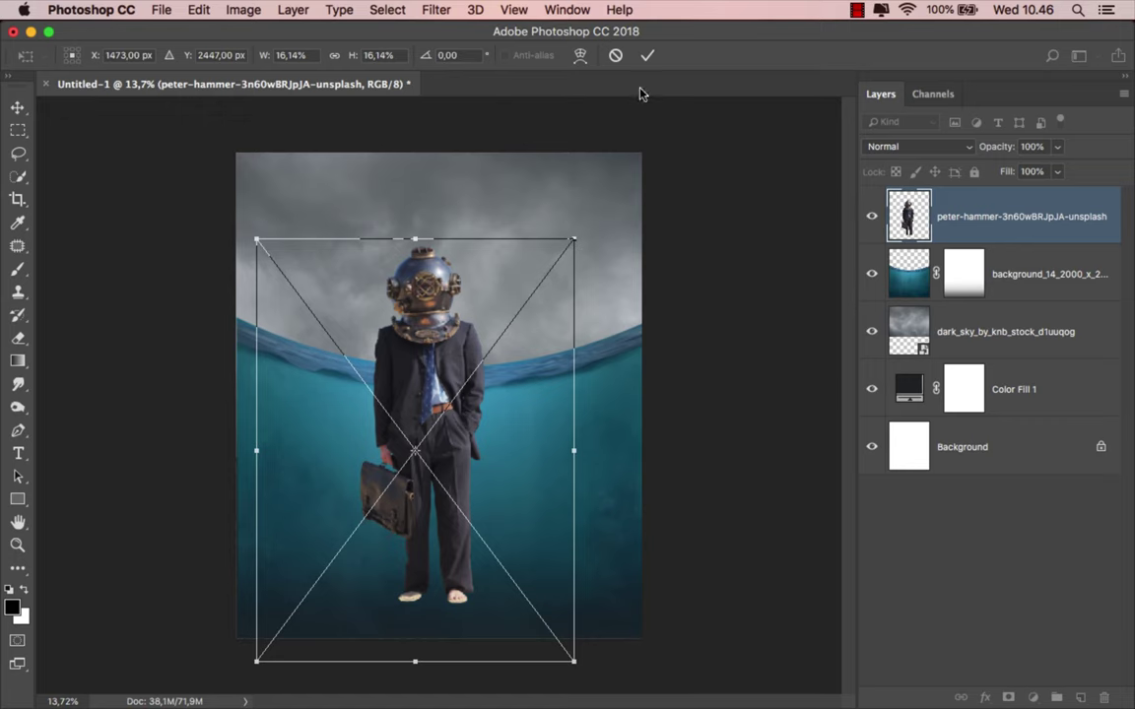
left_click(646, 55)
left_click_drag(418, 365, 427, 362)
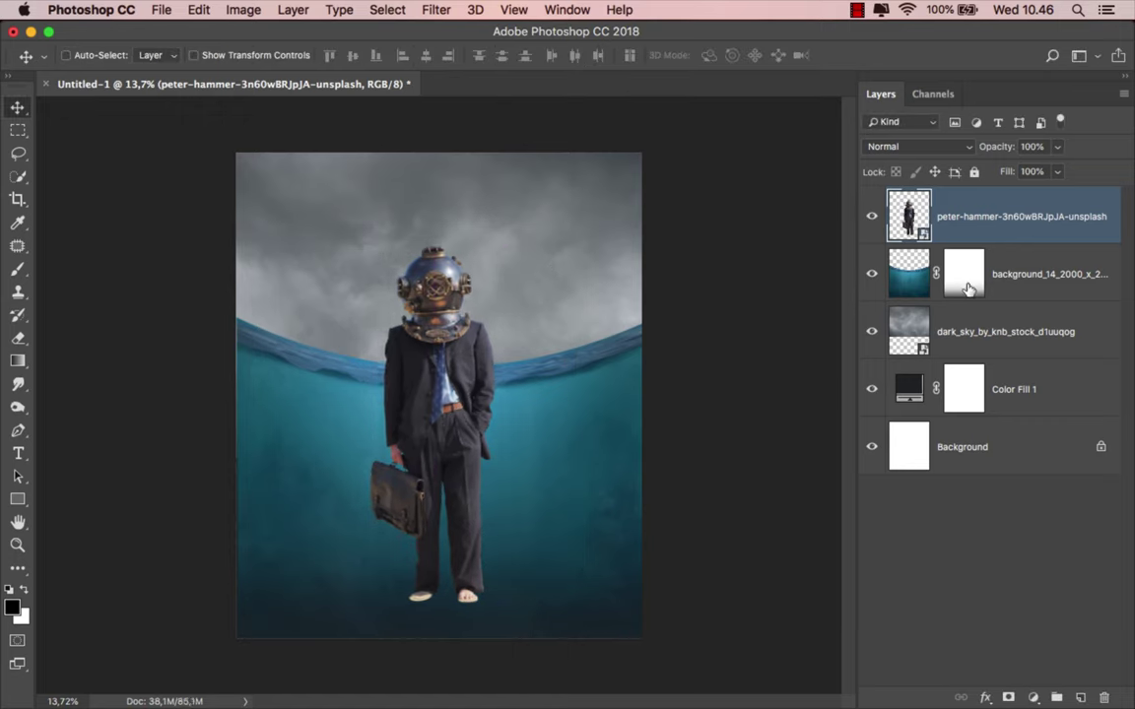
Step: Nudge the background_14 water layer down a few pixels with Shift+Down, then reselect the diver
left_click(1021, 278)
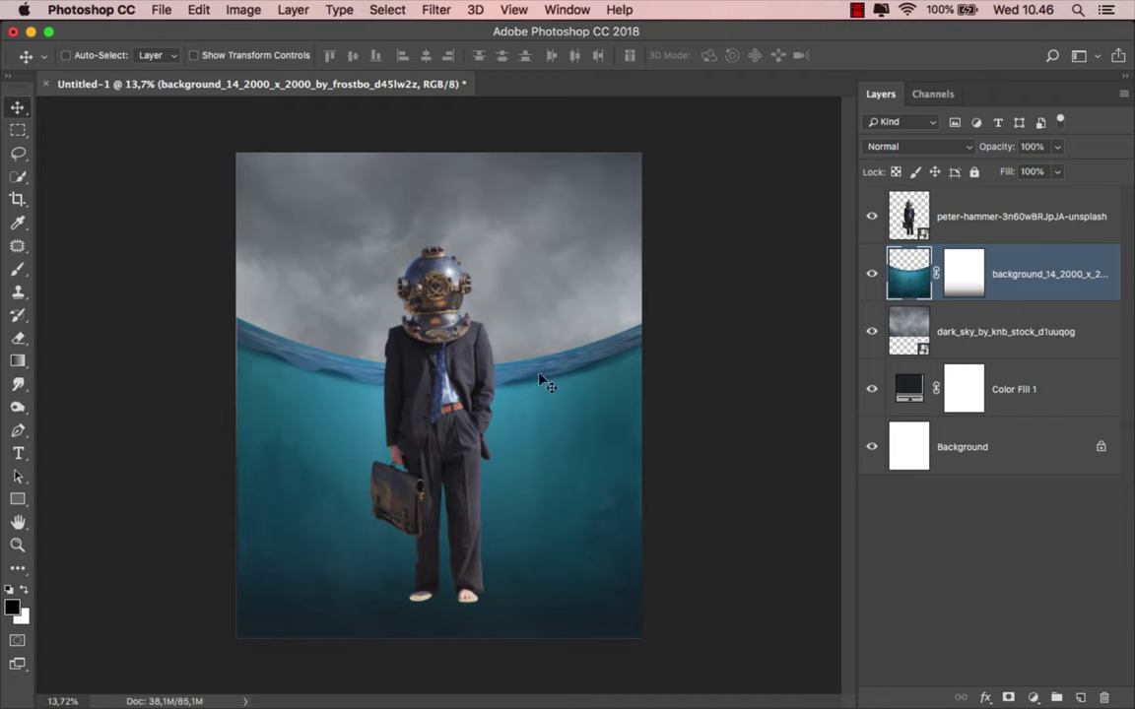
left_click_drag(453, 372, 453, 374)
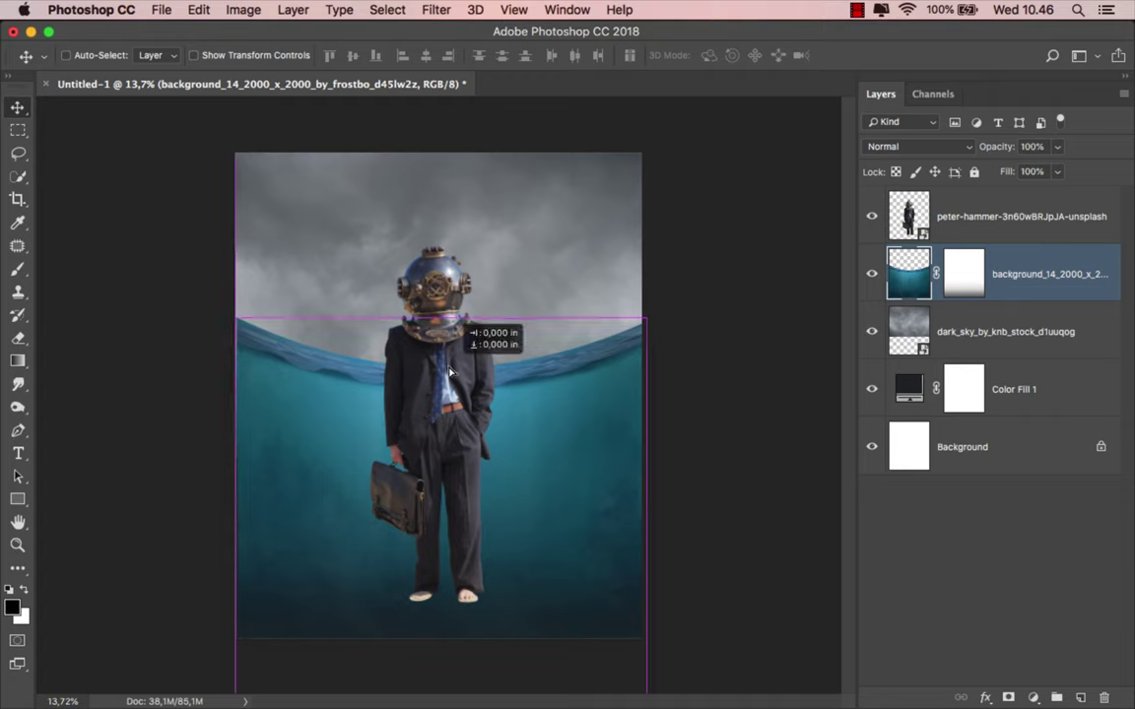
key("shift+Down")
key("shift+Down")
key("shift+Down")
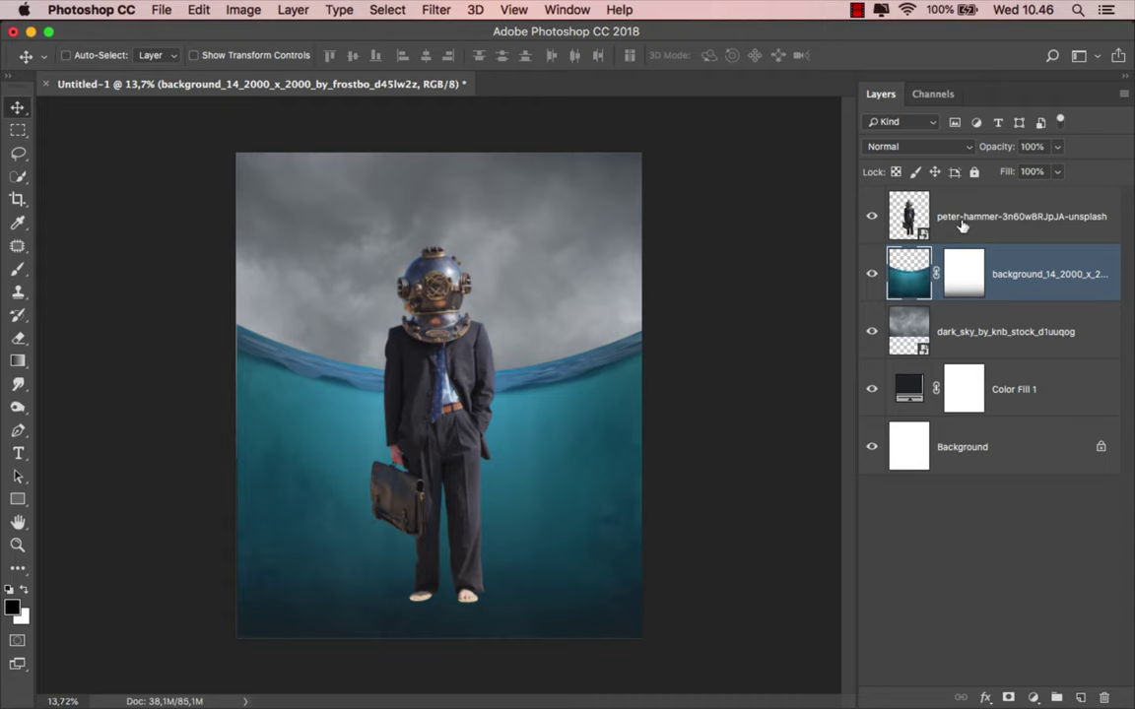
left_click(895, 220)
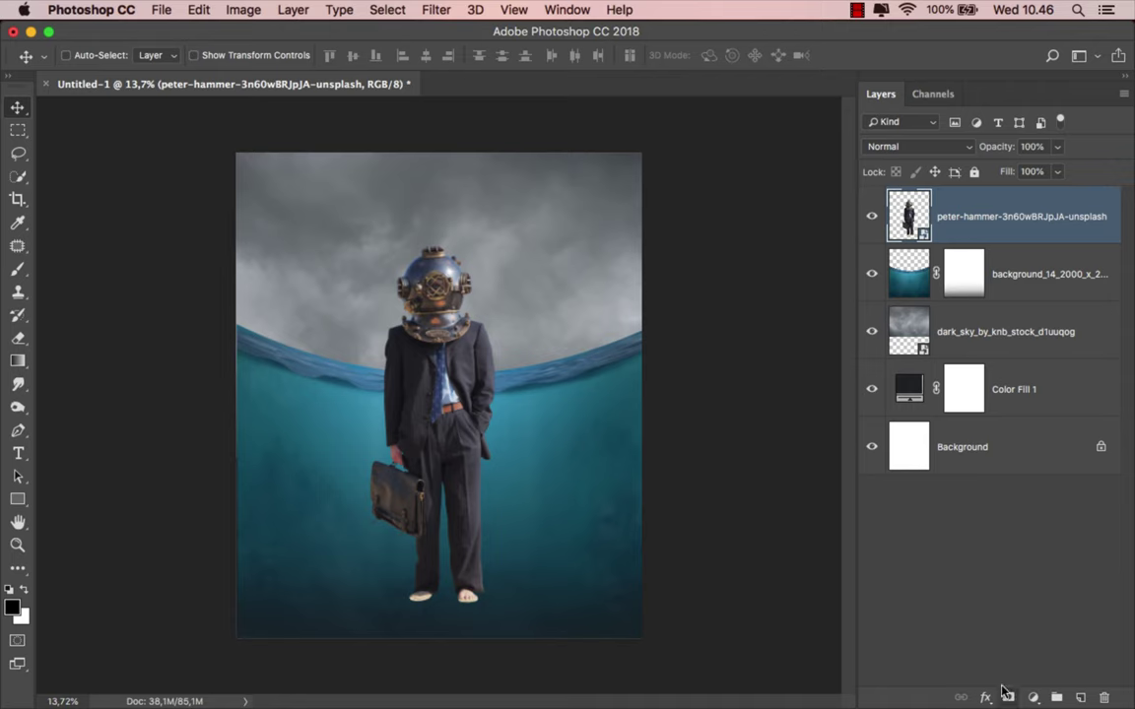
Step: Mask the diver layer with a 100% opacity gradient drawn upward from his feet over the legs
left_click(1007, 697)
left_click(54, 363)
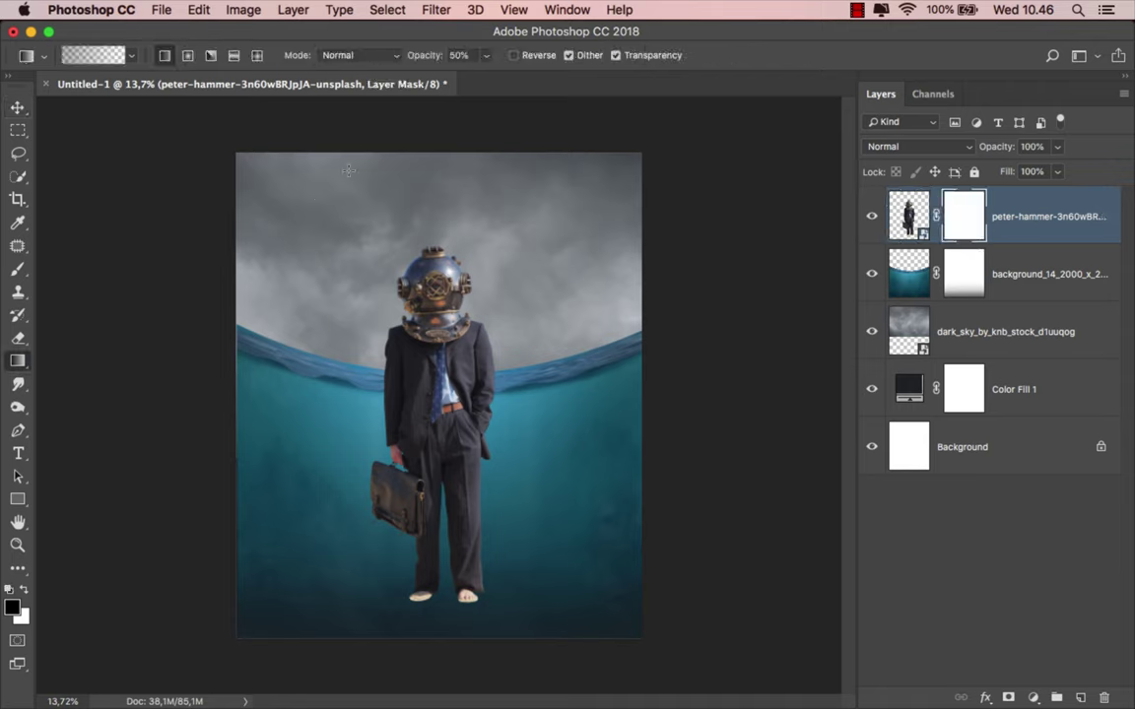
left_click(486, 55)
left_click_drag(437, 80, 490, 81)
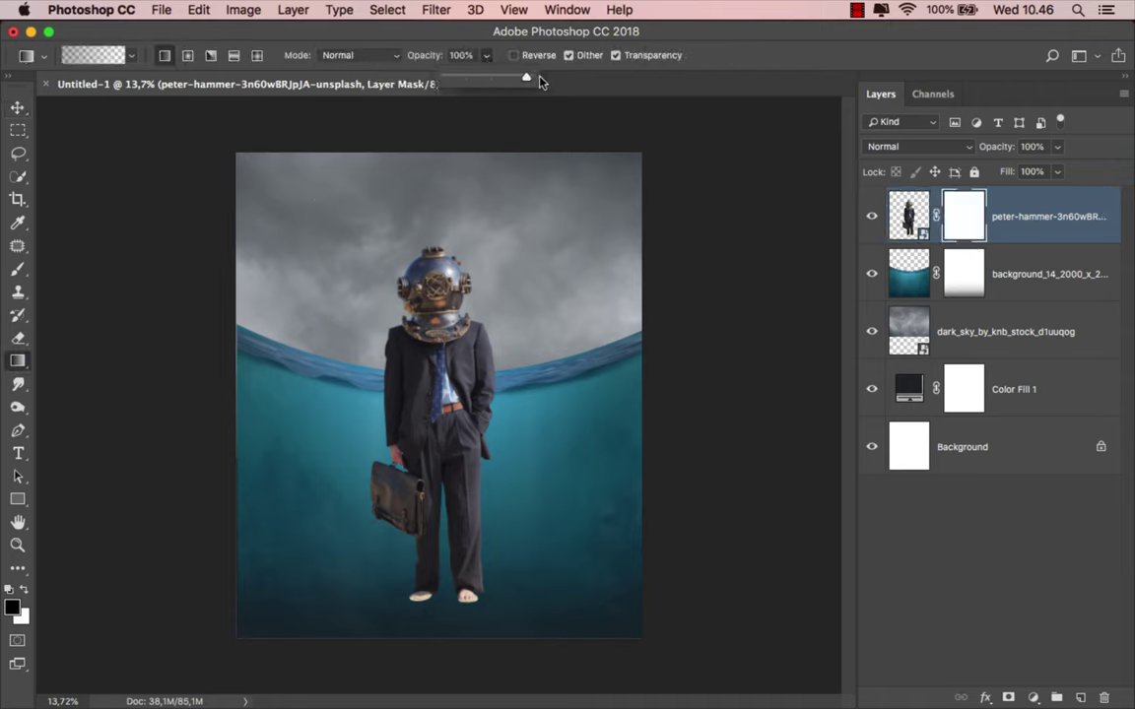
scroll(505, 542, "up", 2)
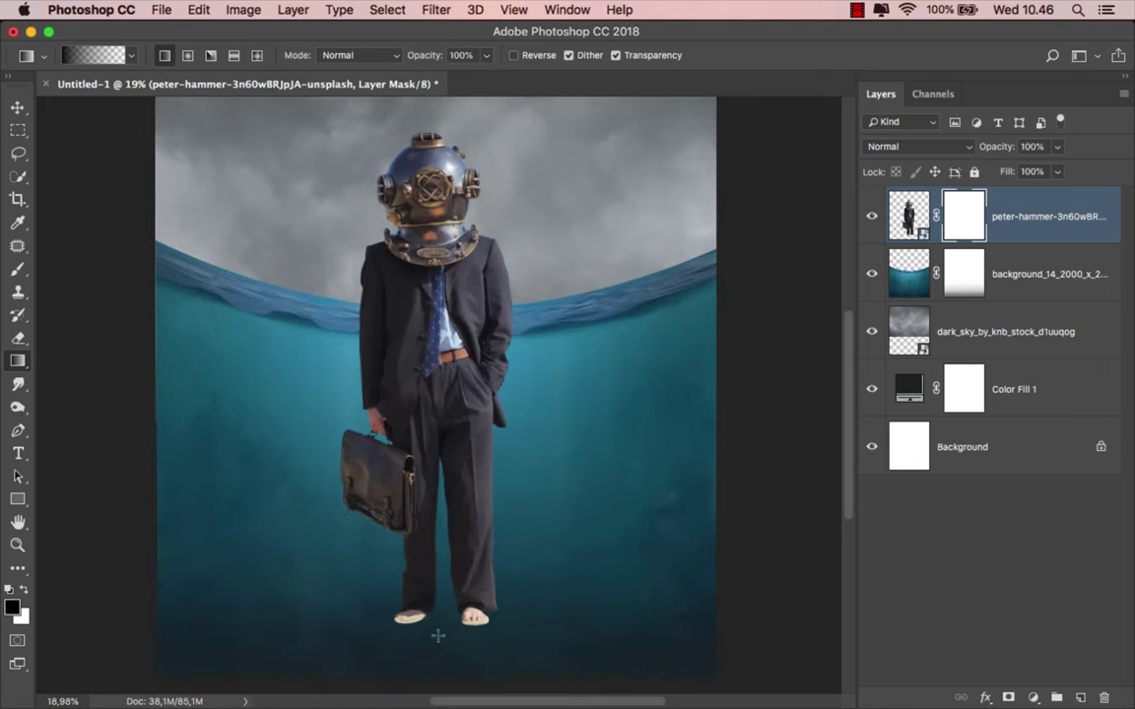
left_click_drag(445, 638, 443, 495)
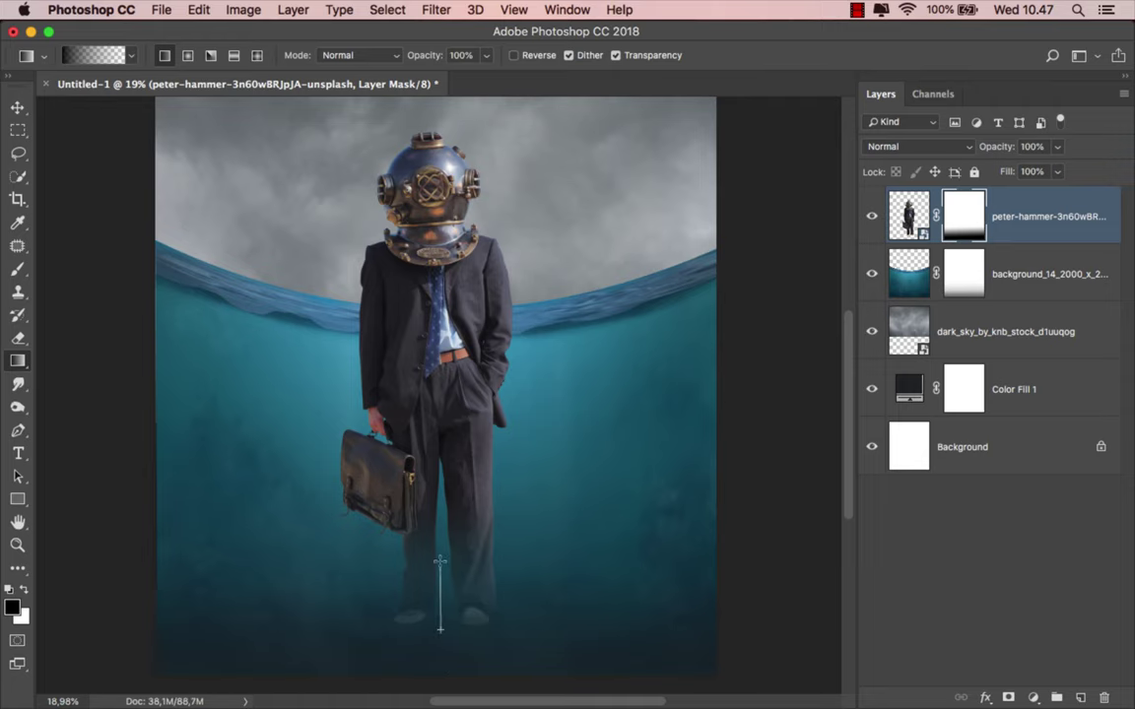
left_click_drag(439, 634, 439, 548)
scroll(443, 667, "down", 1)
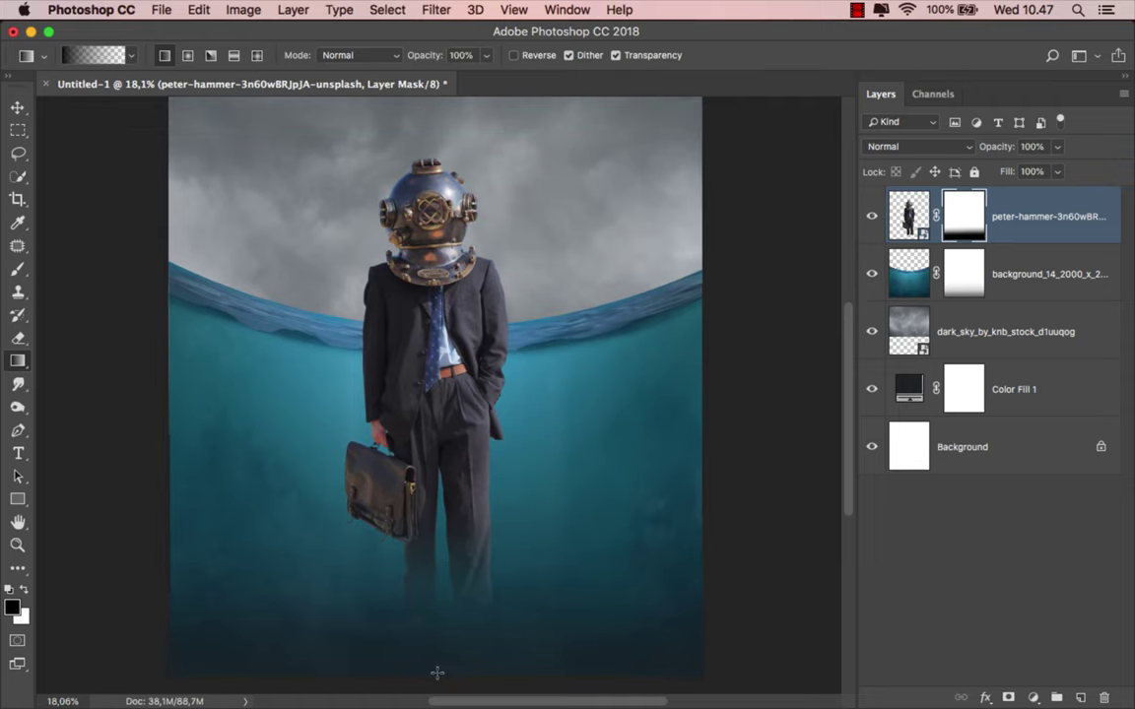
left_click_drag(436, 675, 438, 436)
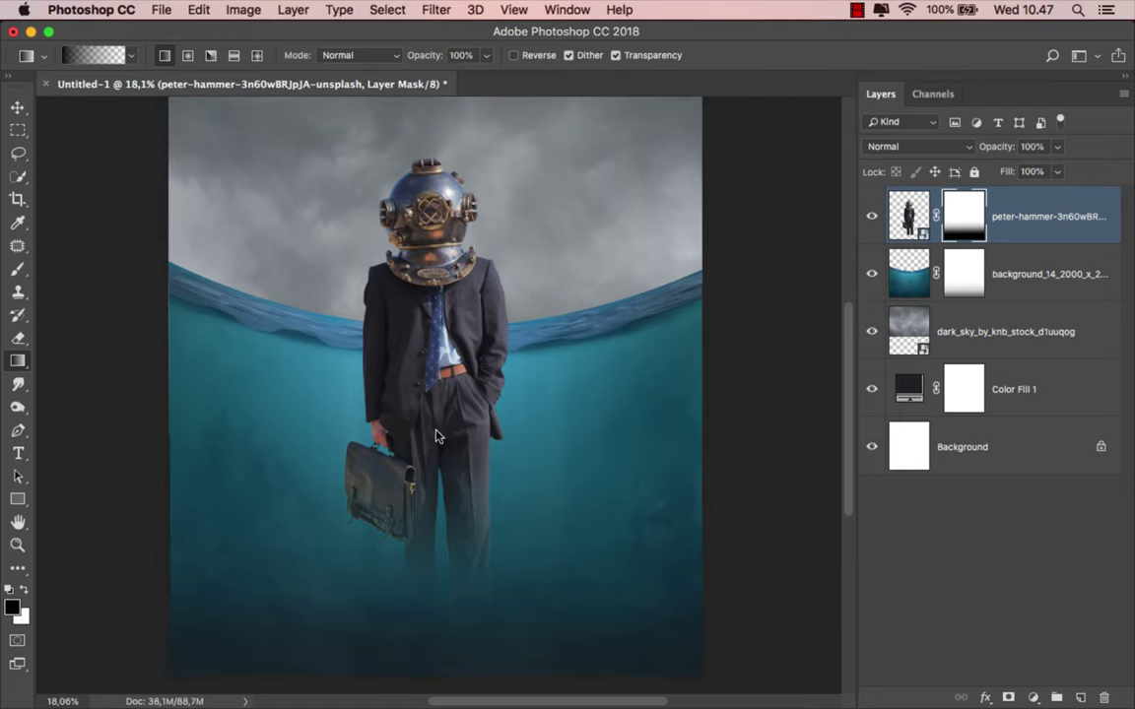
key("ctrl+2")
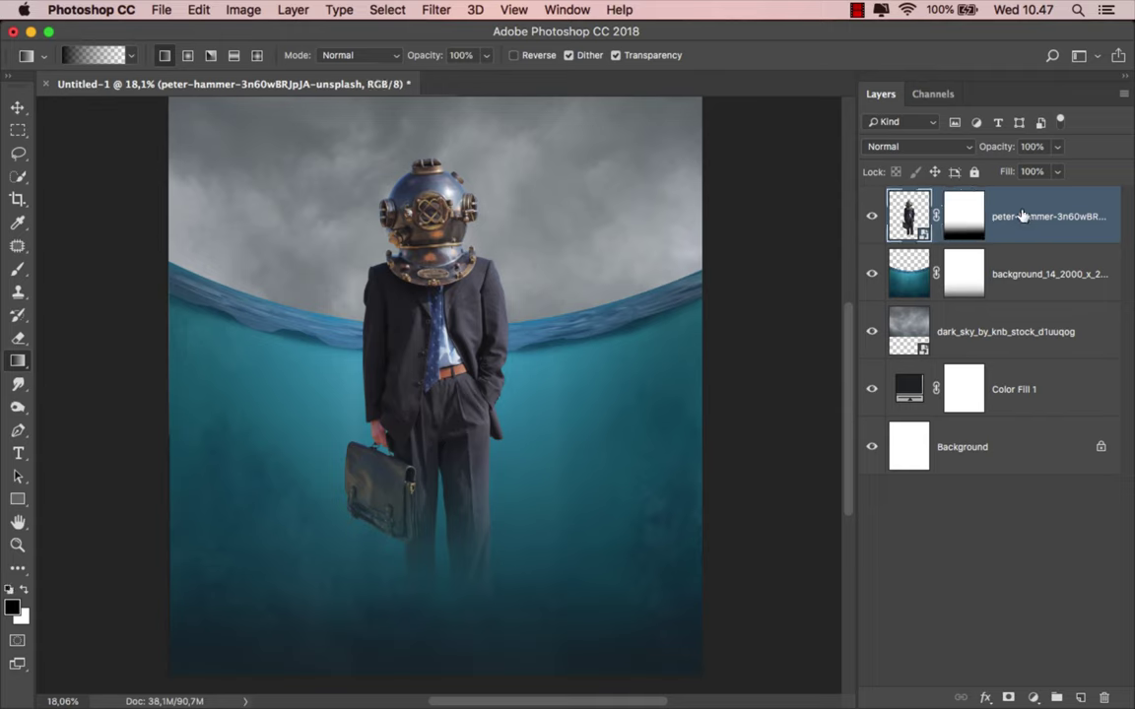
left_click(968, 224)
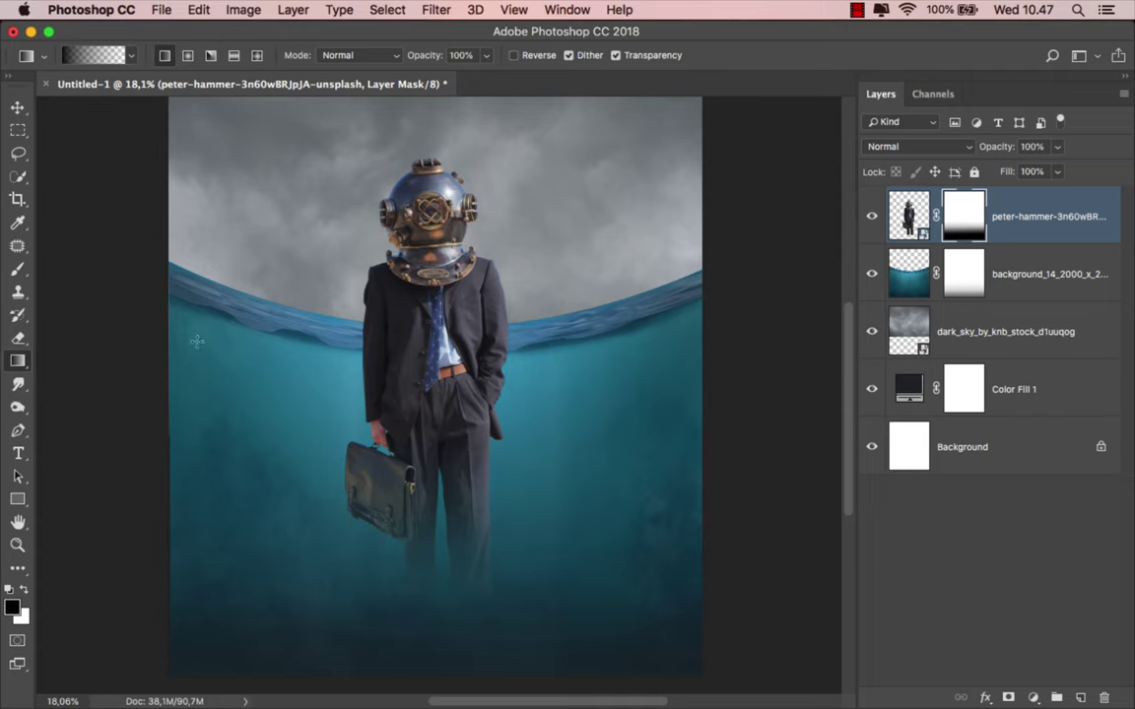
Step: Paint black with a small hard round brush on the diver's mask across his torso
right_click(18, 269)
left_click(59, 264)
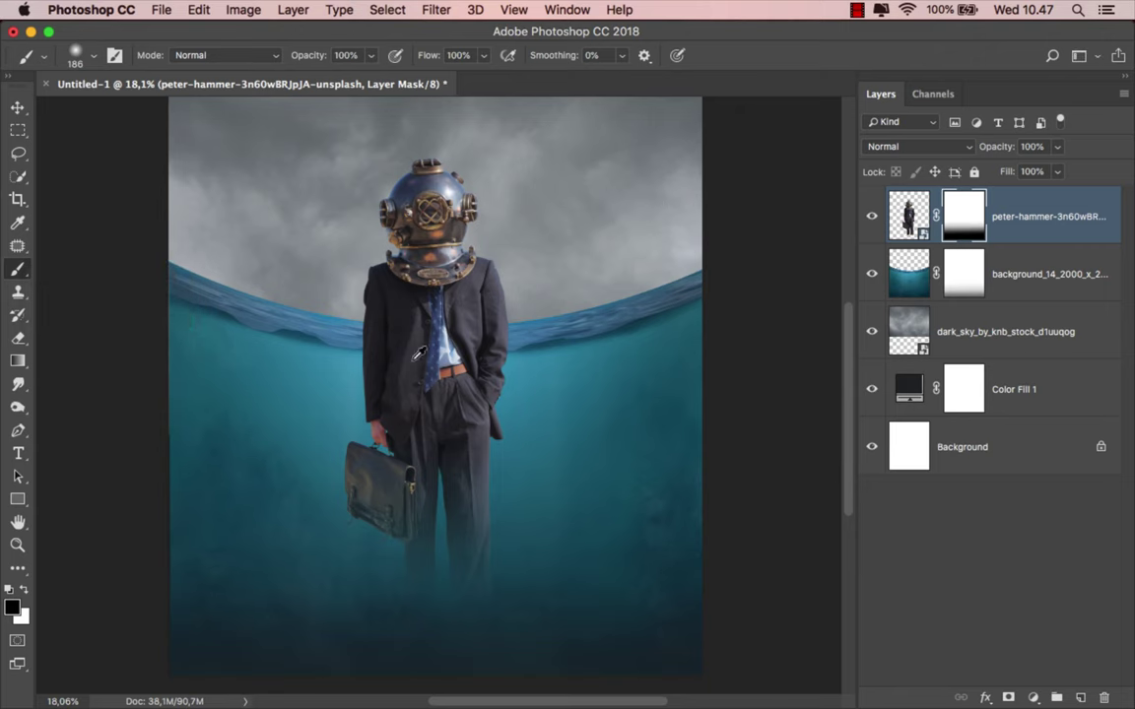
scroll(420, 338, "up", 2)
scroll(419, 338, "up", 1)
right_click(415, 338)
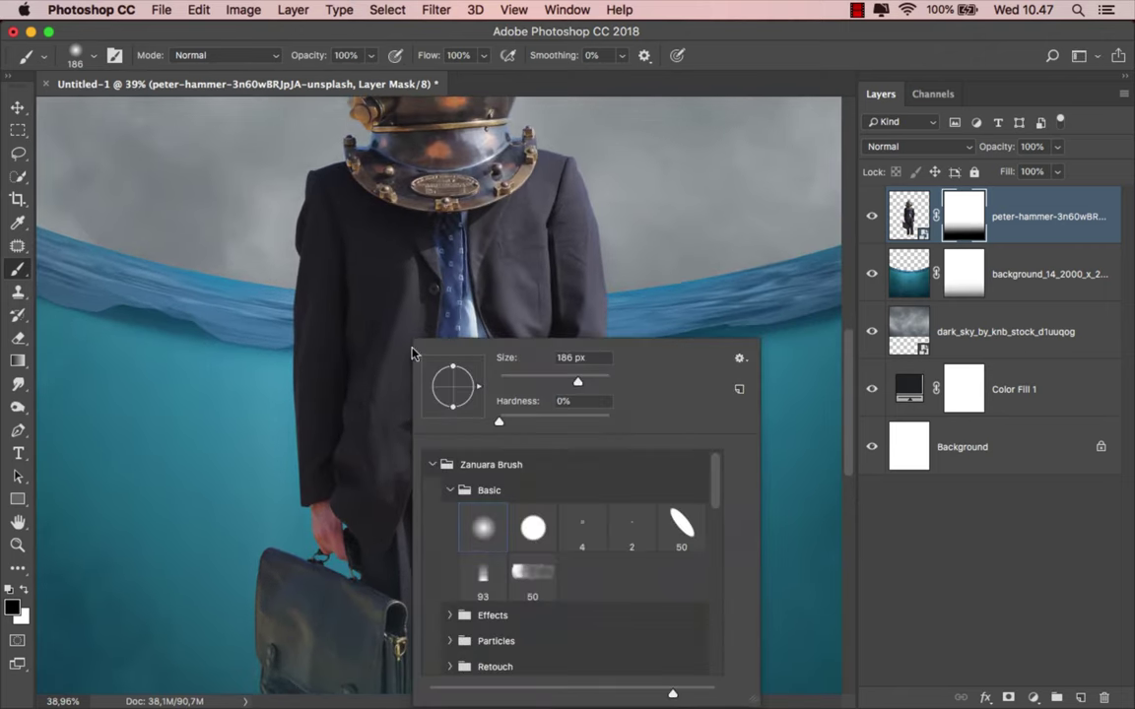
left_click(533, 528)
left_click(299, 336)
scroll(298, 337, "up", 2)
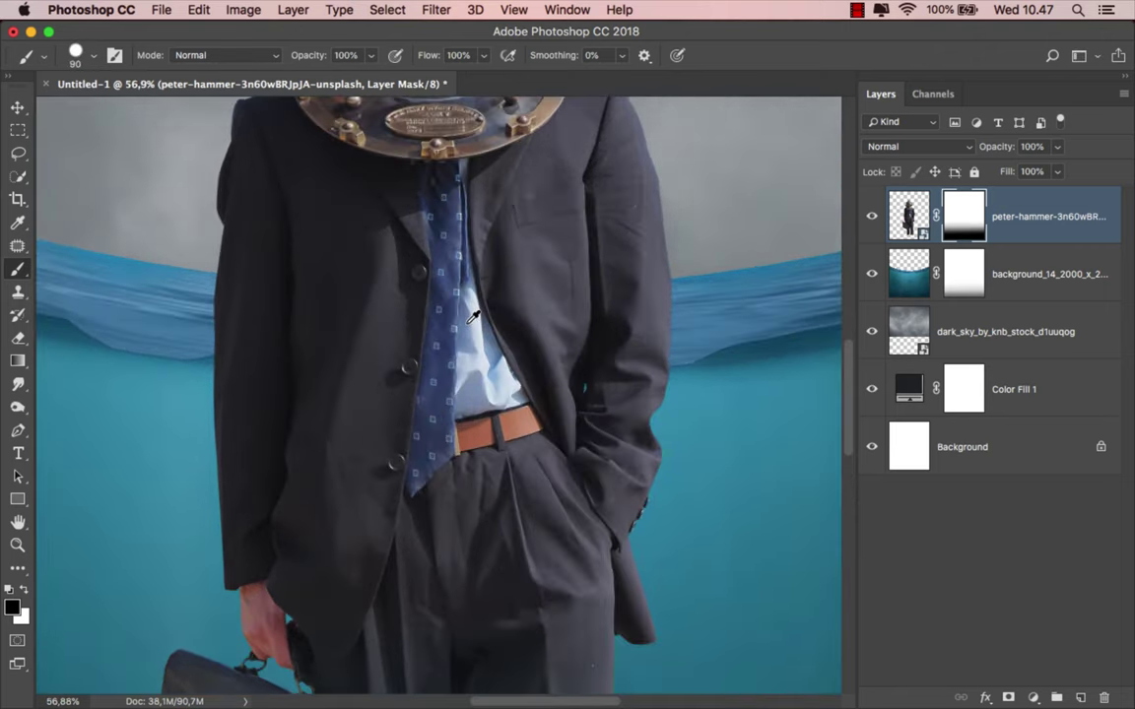
left_click_drag(414, 335, 372, 332)
scroll(373, 332, "up", 1)
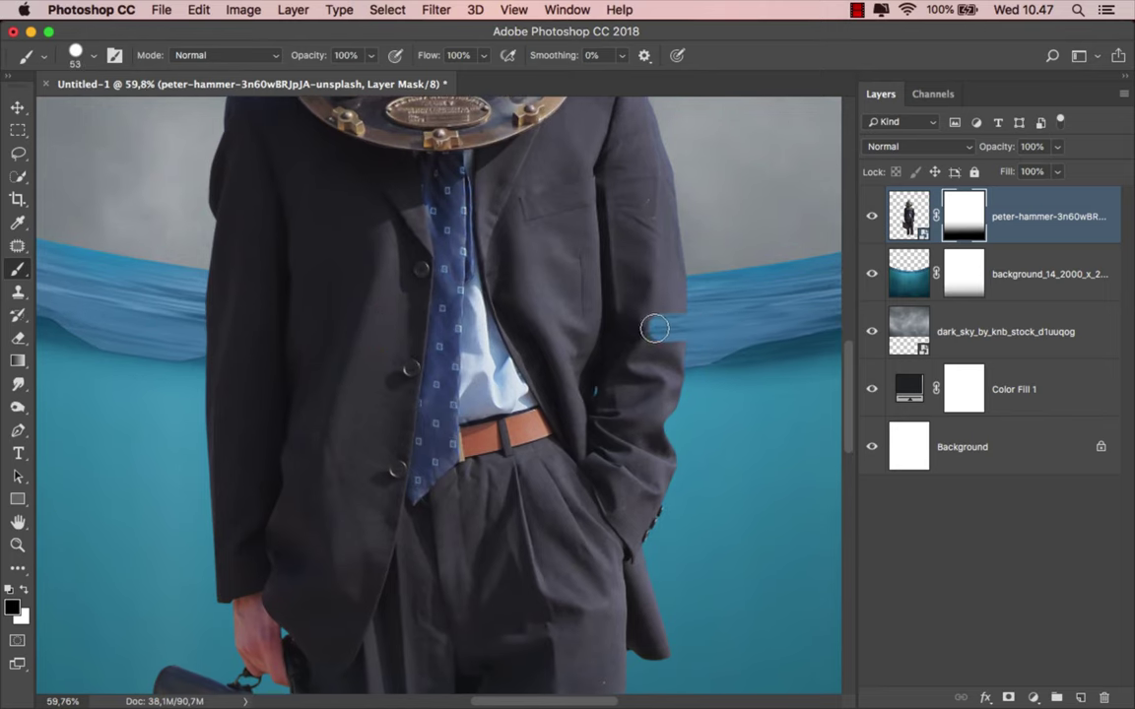
mouse_move(655, 328)
left_mouse_down()
mouse_move(198, 333)
mouse_move(535, 358)
mouse_move(484, 372)
left_mouse_up()
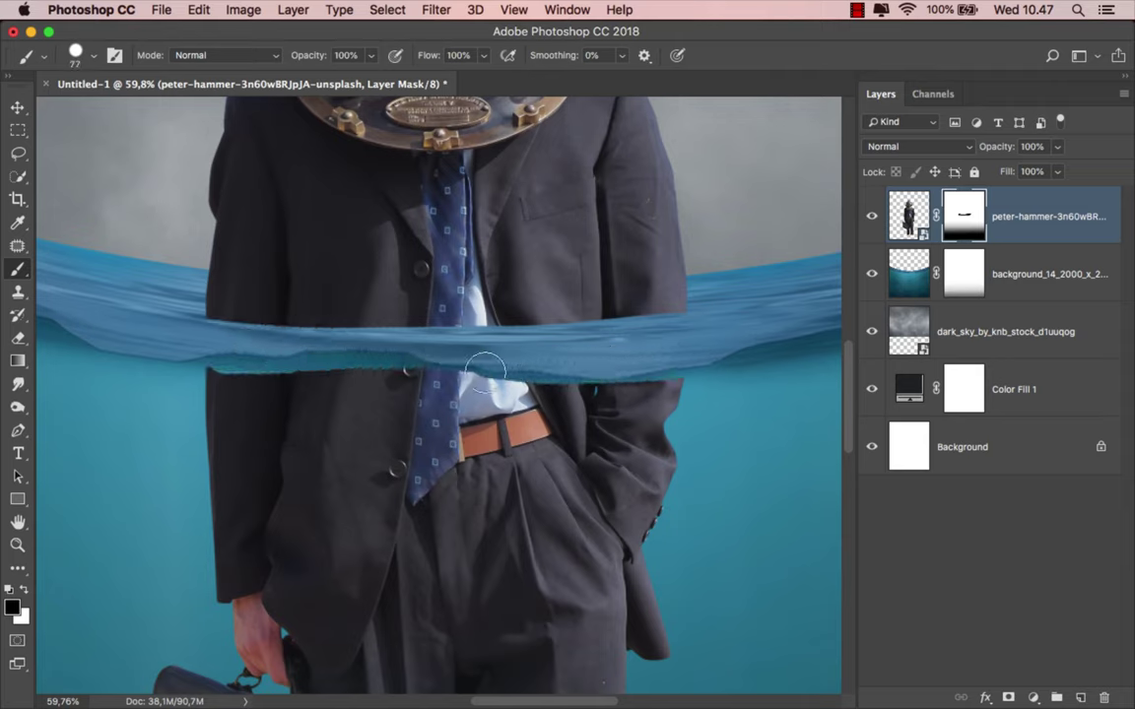
Step: Shrink the brush to 35 px and reselect the Brush tool
left_click_drag(367, 305, 261, 304)
scroll(261, 306, "up", 2)
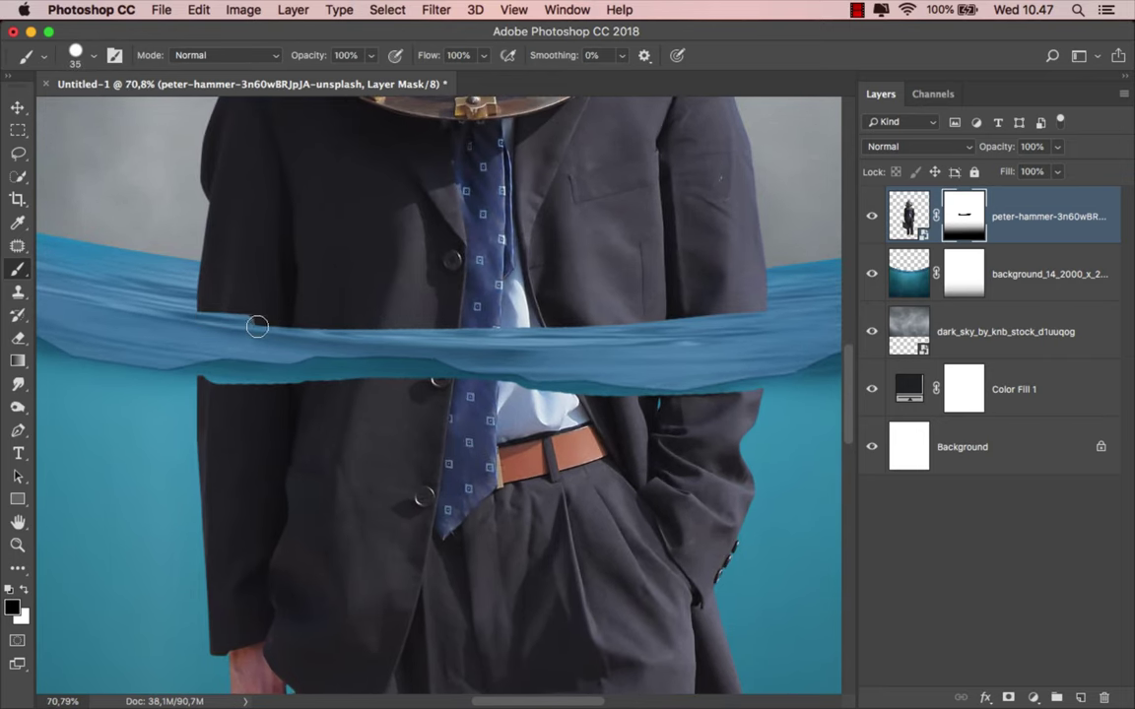
scroll(591, 347, "up", 1)
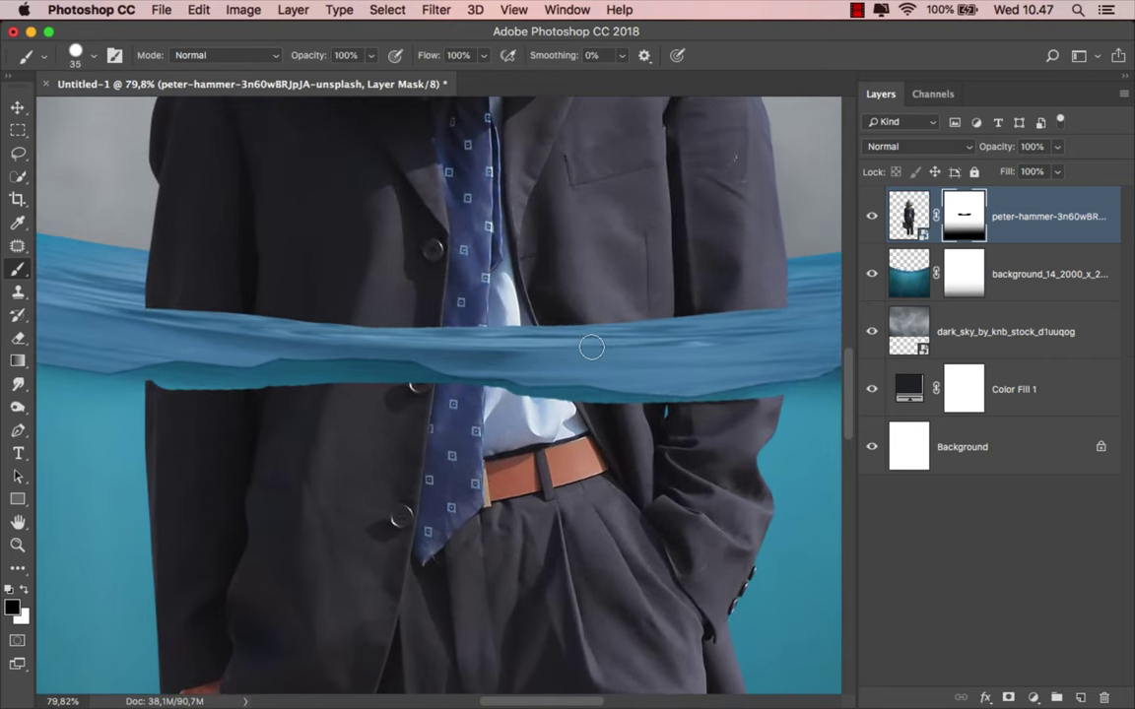
scroll(591, 347, "right", 2)
scroll(591, 347, "up", 1)
right_click(17, 269)
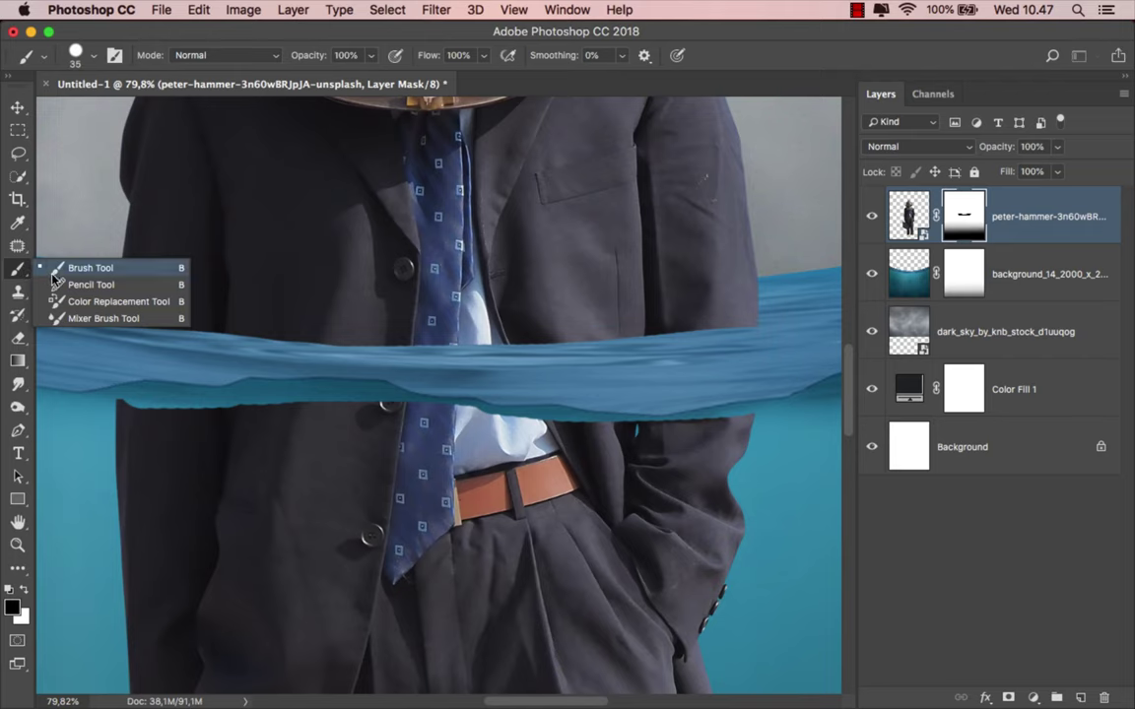
left_click(59, 268)
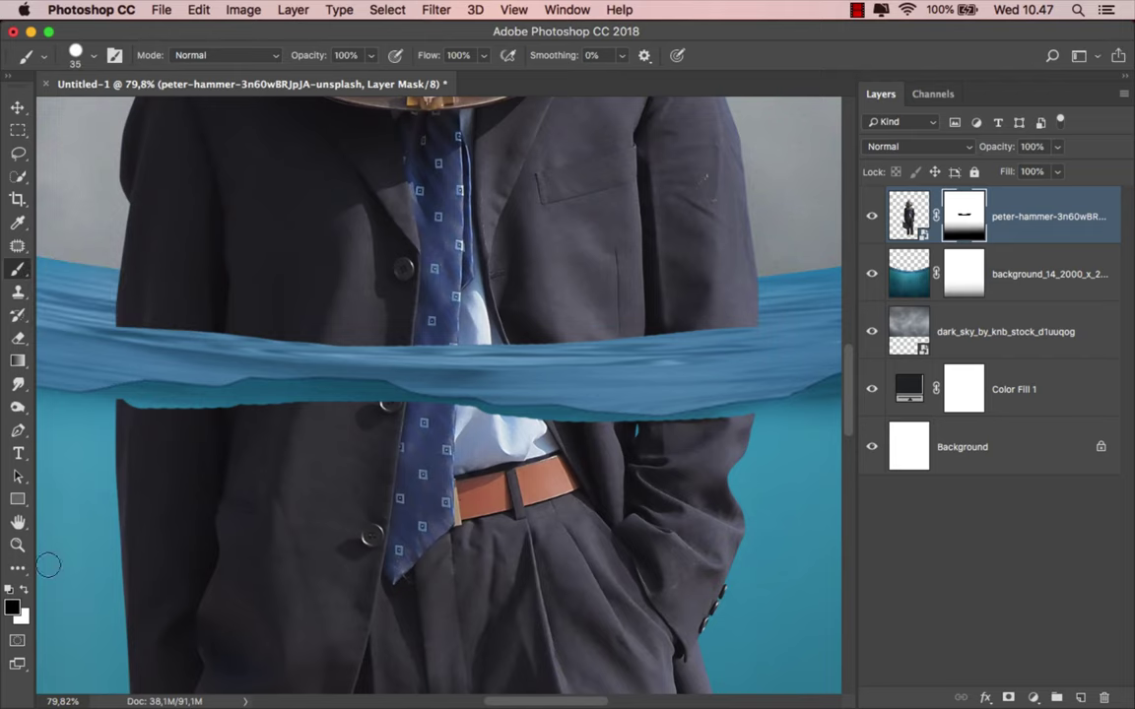
Step: Switch to white with a softer brush and restore the jacket just above the wave band
key("x")
scroll(694, 316, "up", 1)
right_click(694, 316)
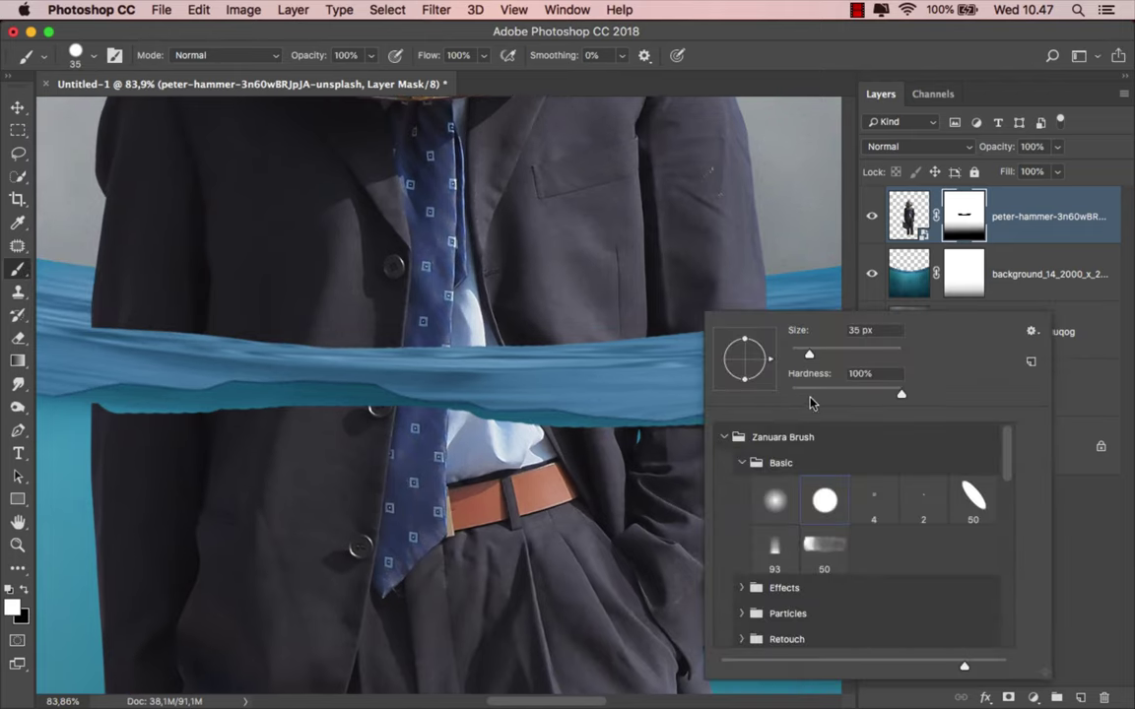
left_click_drag(898, 397, 759, 387)
key("Return")
scroll(772, 297, "down", 1)
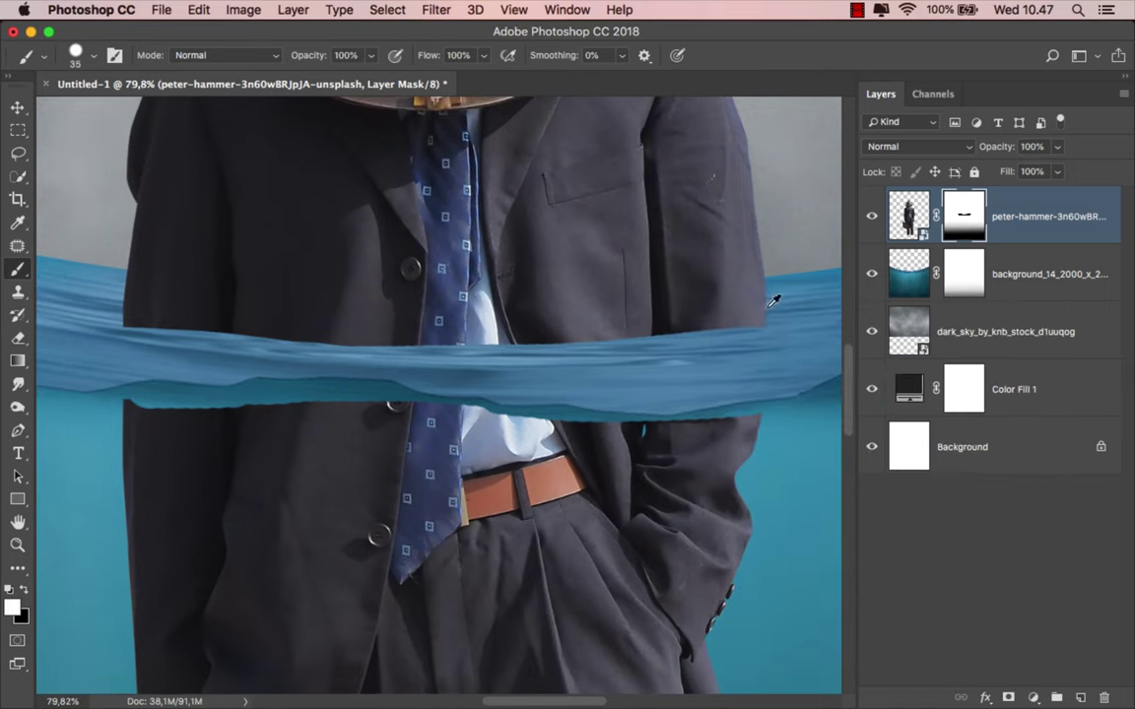
mouse_move(732, 319)
left_mouse_down()
mouse_move(486, 339)
mouse_move(93, 311)
left_mouse_up()
Step: With a 25 px brush, restore the jacket, shirt and tie below the wave band
scroll(292, 359, "up", 2)
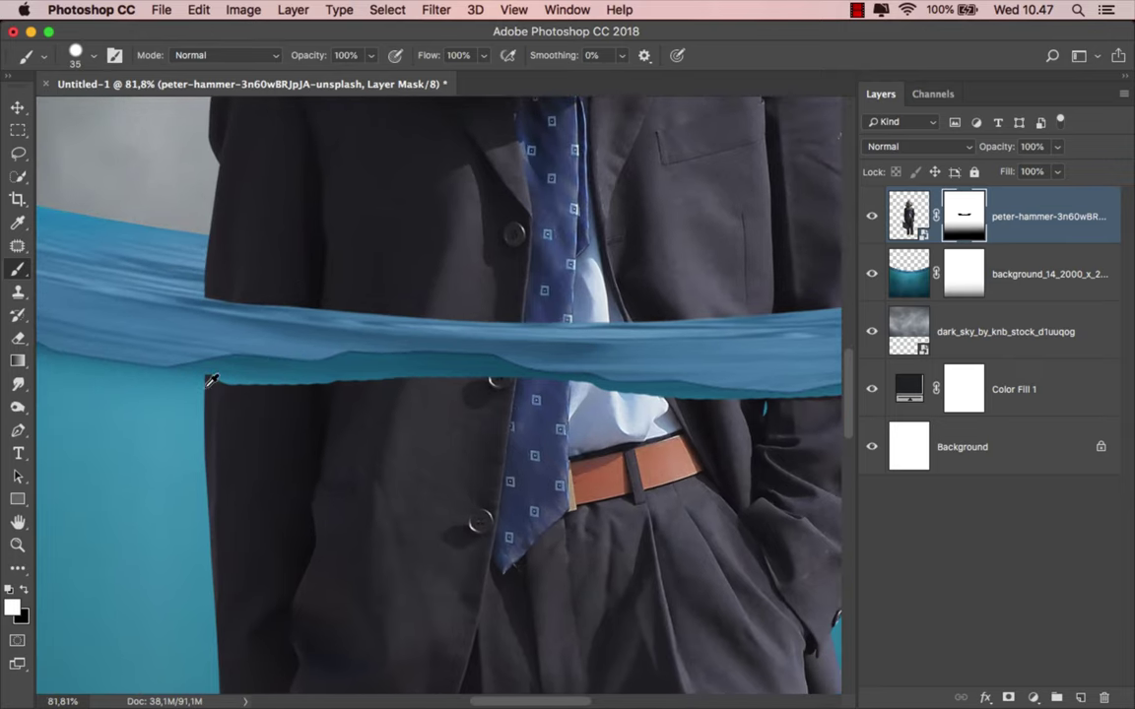
scroll(213, 375, "up", 2)
scroll(211, 369, "up", 2)
scroll(211, 369, "up", 1)
key("bracketleft")
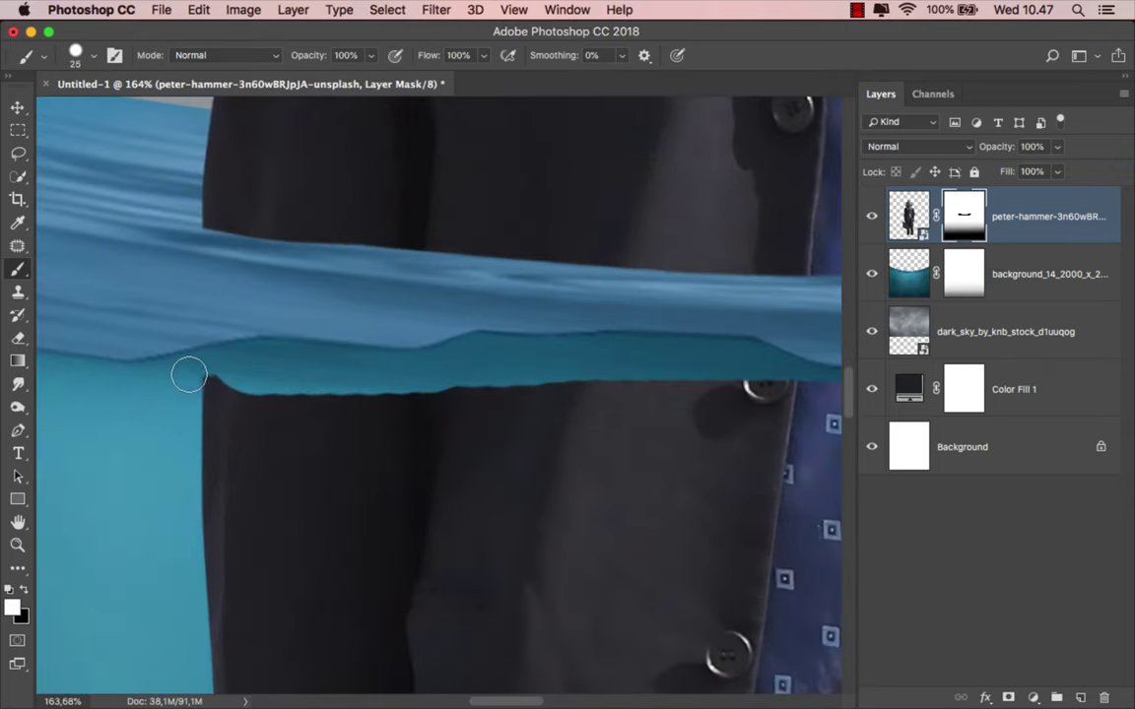
mouse_move(211, 366)
left_mouse_down()
mouse_move(238, 355)
mouse_move(400, 370)
mouse_move(478, 346)
mouse_move(735, 354)
mouse_move(796, 376)
mouse_move(393, 405)
mouse_move(173, 322)
left_mouse_up()
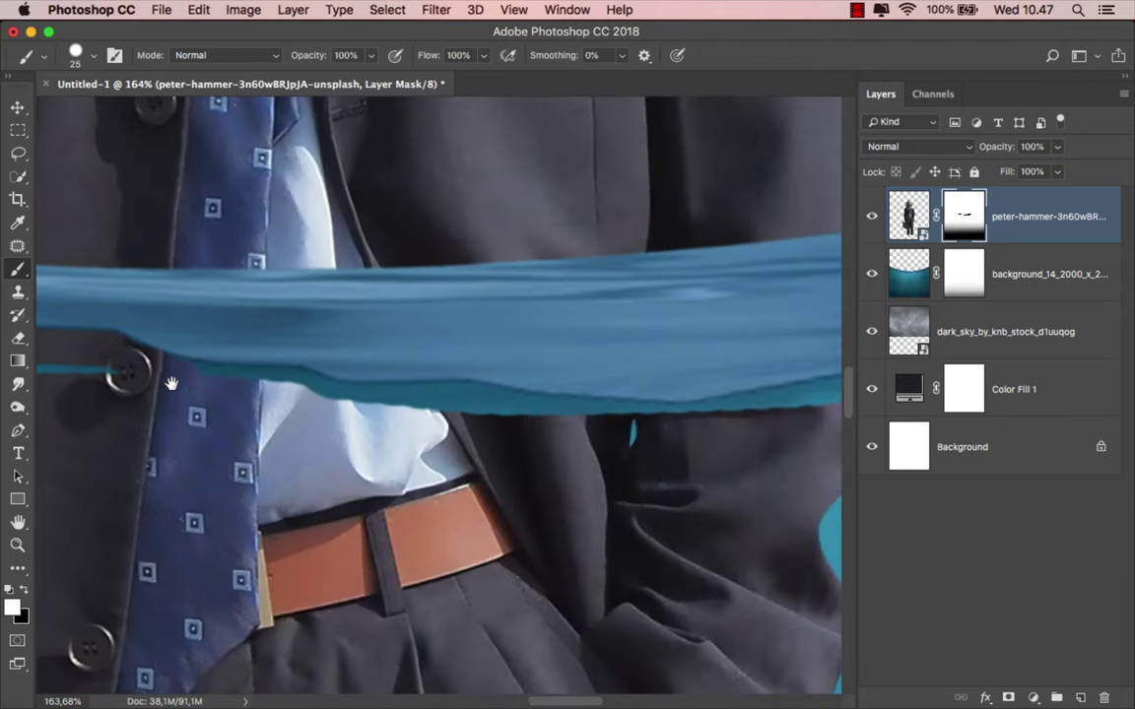
mouse_move(166, 374)
left_mouse_down()
mouse_move(357, 397)
mouse_move(478, 389)
mouse_move(628, 417)
left_mouse_up()
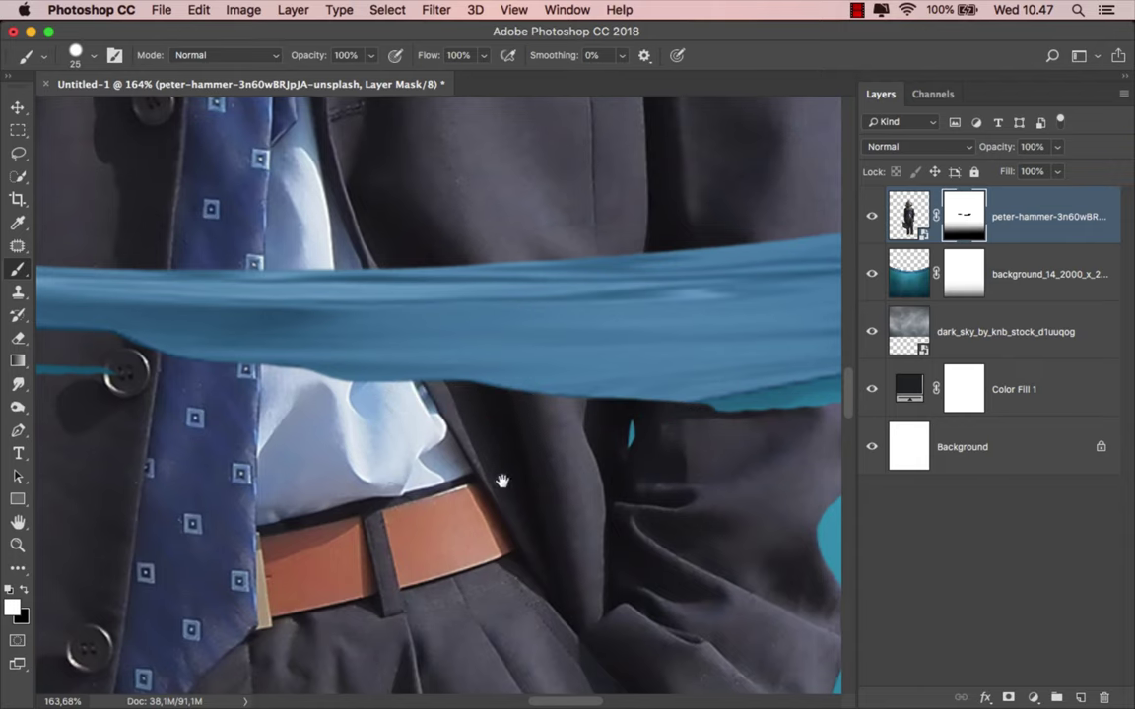
Step: Paint over the thin teal sliver on the jacket's right side, then fit the image on screen
mouse_move(506, 476)
left_mouse_down()
mouse_move(157, 516)
mouse_move(175, 479)
mouse_move(387, 451)
left_mouse_up()
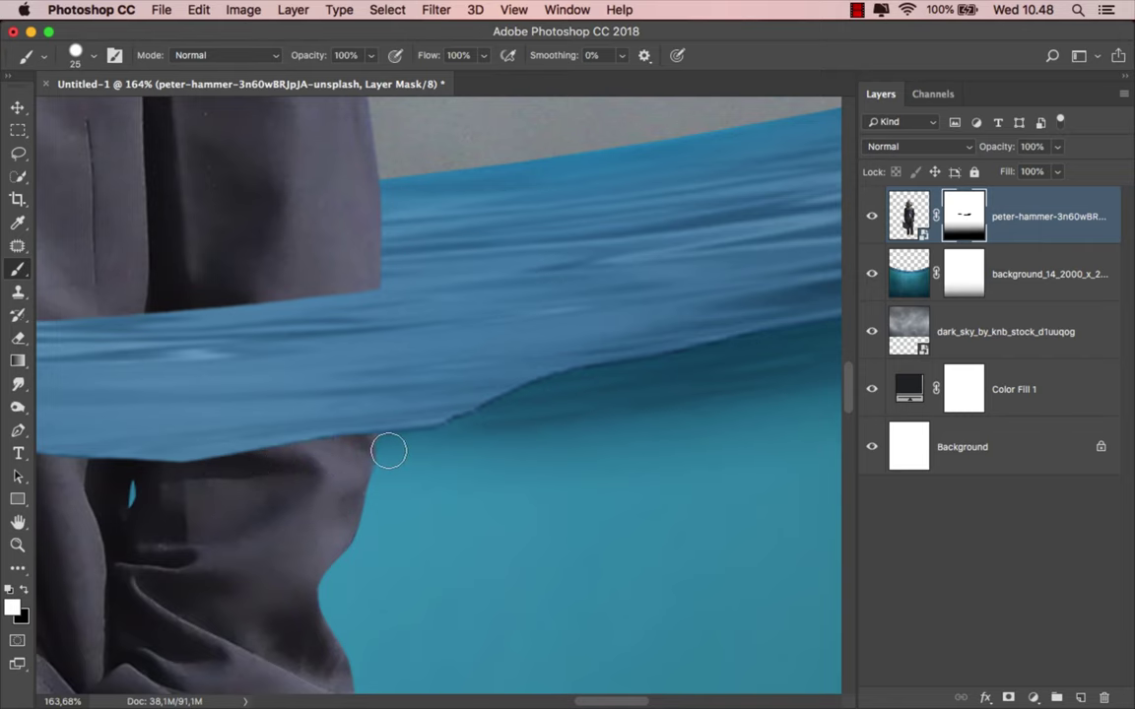
scroll(517, 459, "down", 5)
scroll(266, 458, "up", 3)
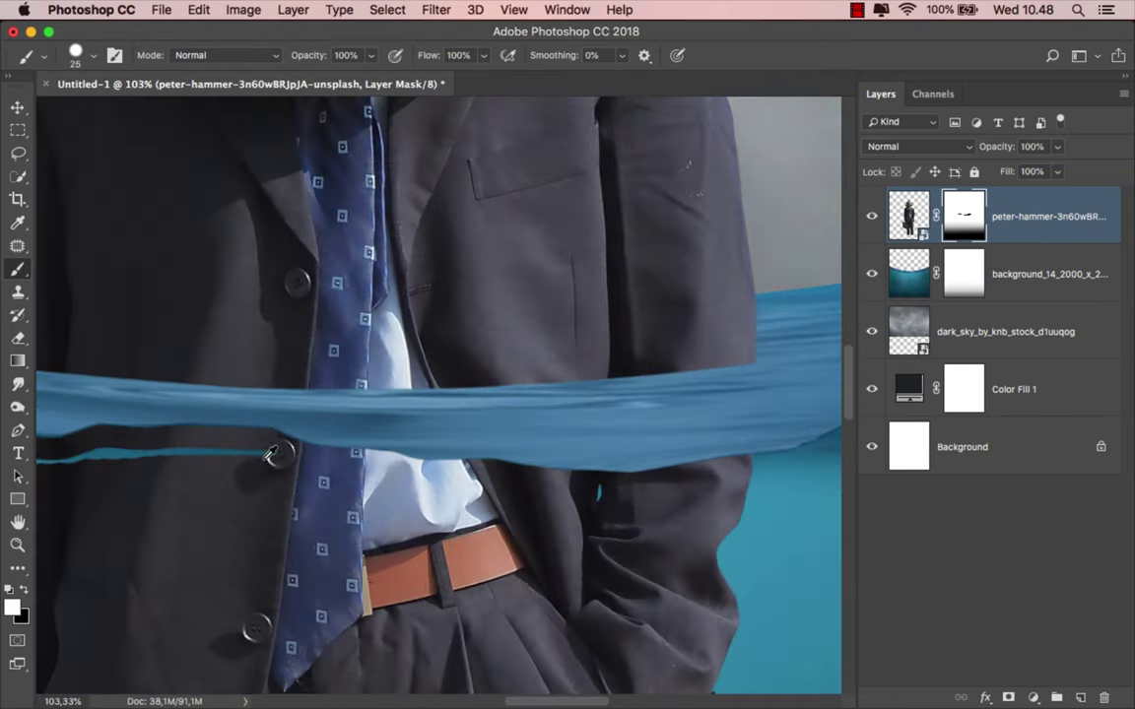
left_click_drag(261, 454, 63, 456)
scroll(242, 456, "left", 5)
left_click_drag(309, 456, 167, 451)
scroll(349, 454, "down", 1)
scroll(349, 455, "down", 4)
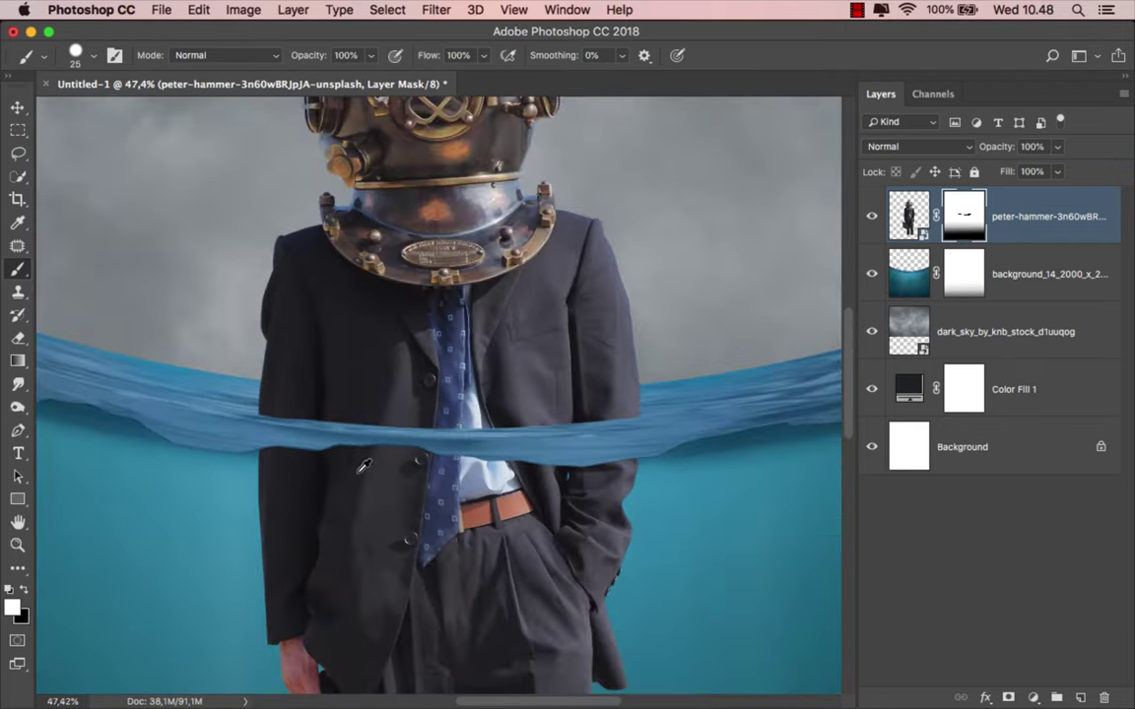
scroll(329, 420, "down", 2)
key("super+0")
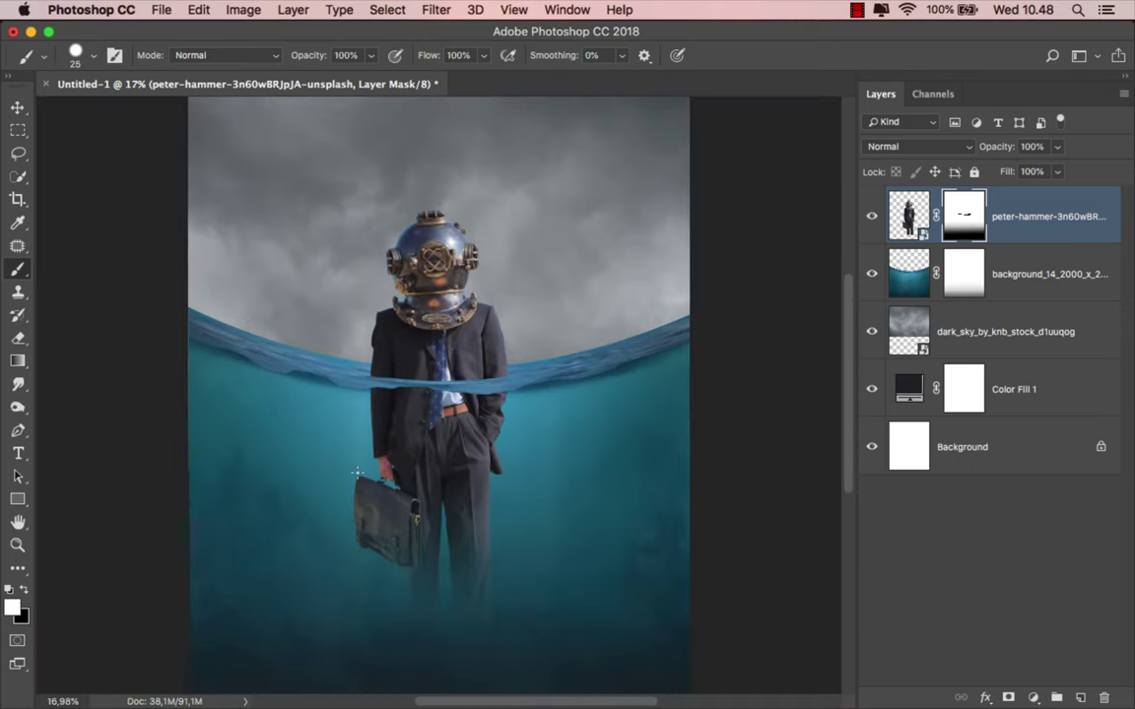
Step: Add a Vibrance adjustment clipped to the dark sky layer, set to -42 vibrance
left_click(905, 219)
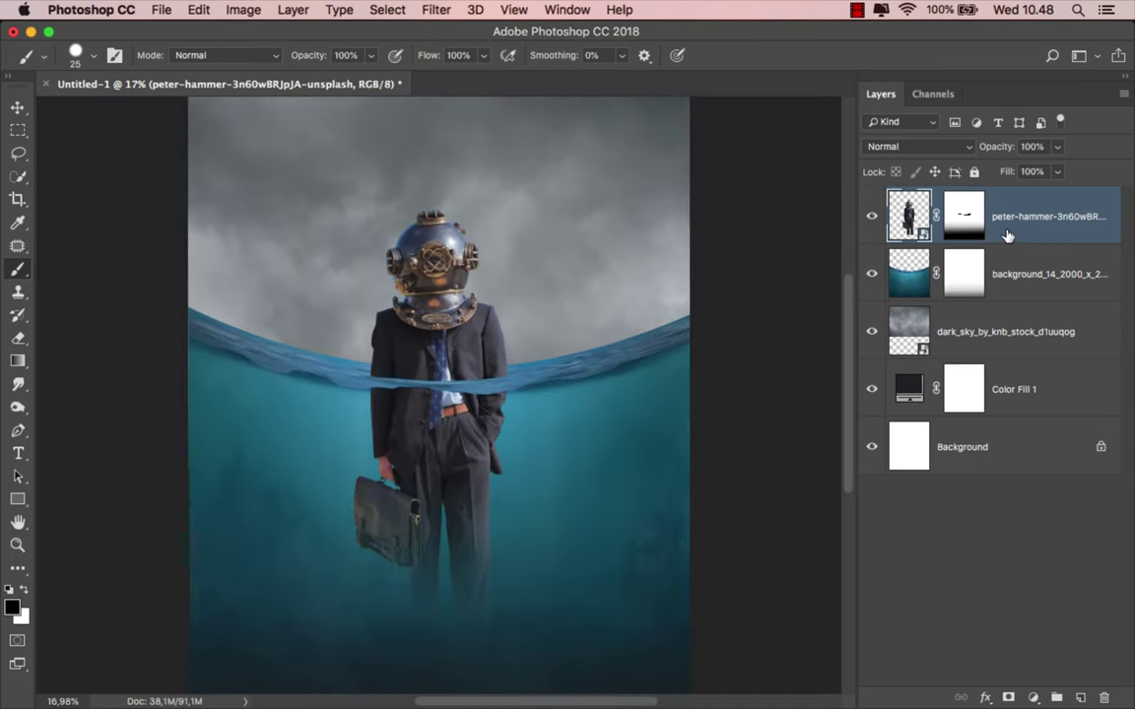
key("v")
left_click(996, 331)
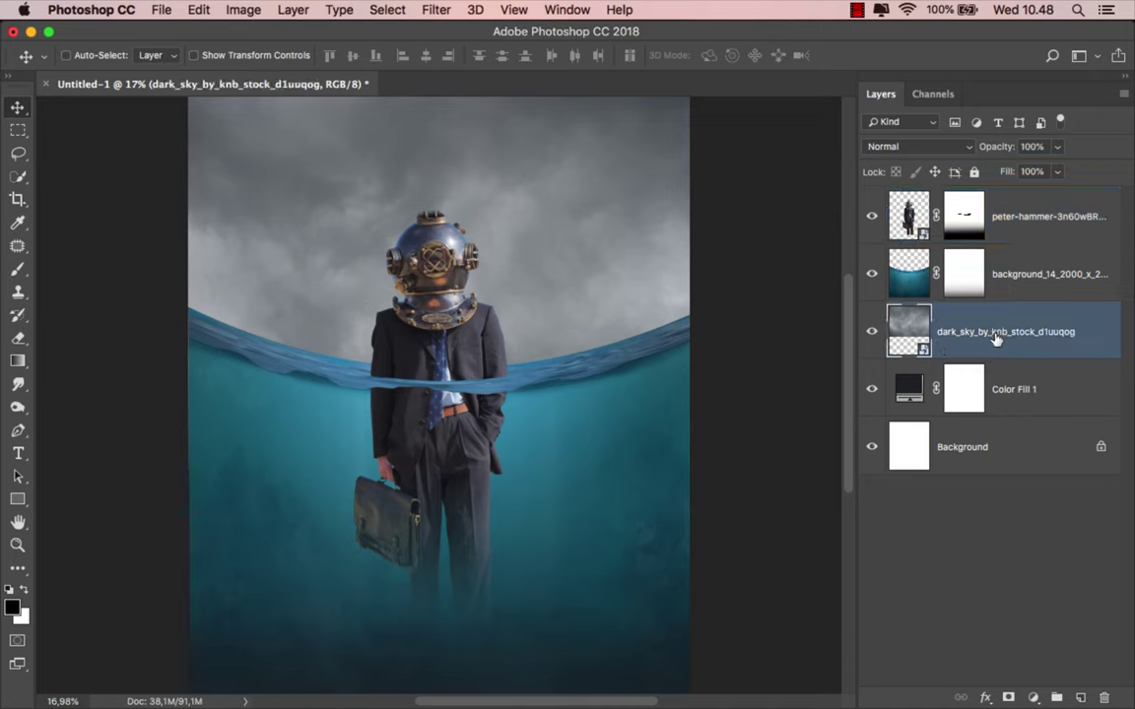
left_click(1033, 697)
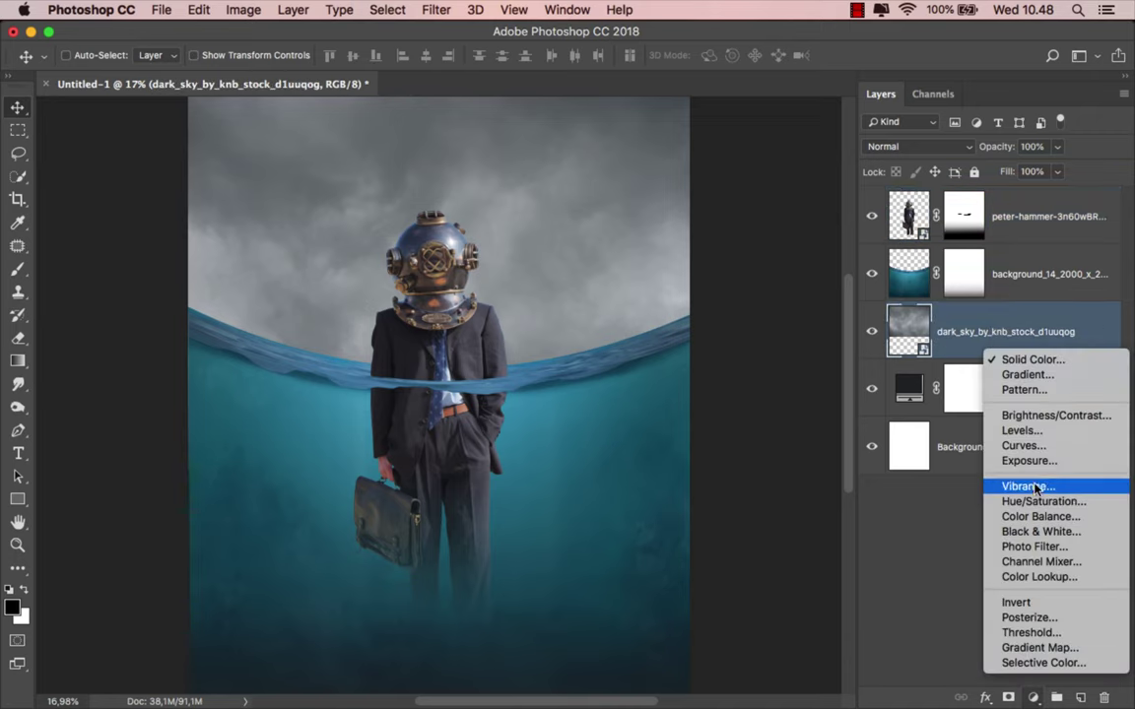
left_click(946, 449)
key("super+alt+g")
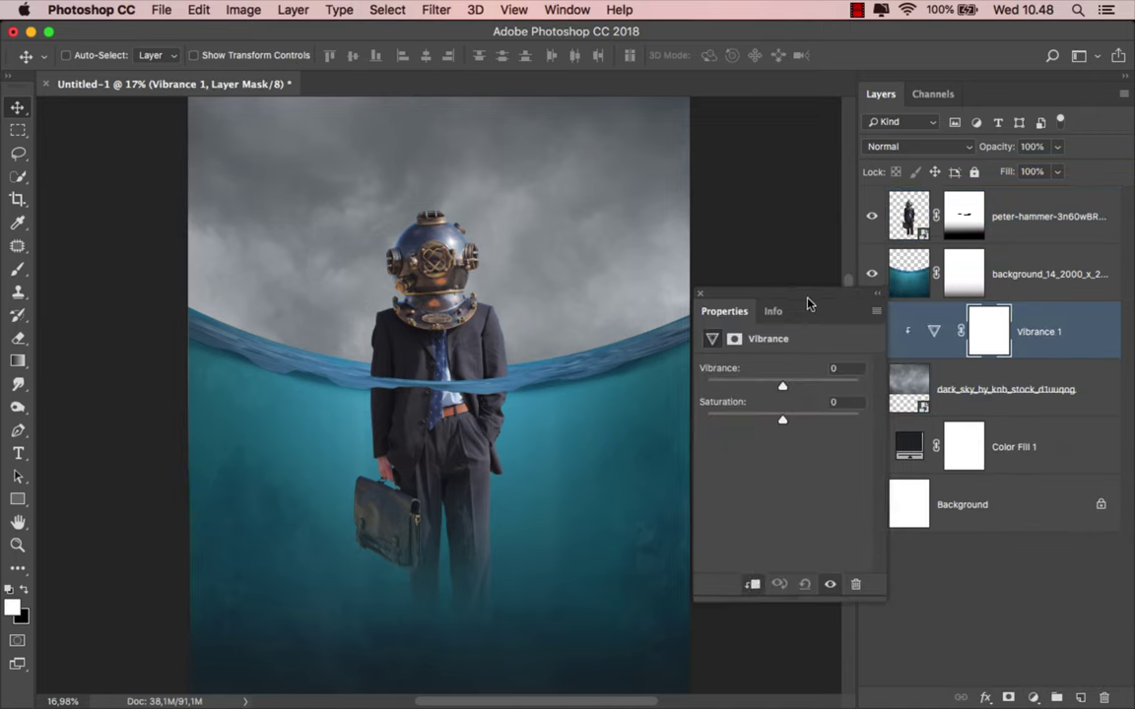
mouse_move(823, 297)
left_mouse_down()
mouse_move(777, 318)
mouse_move(788, 335)
left_mouse_up()
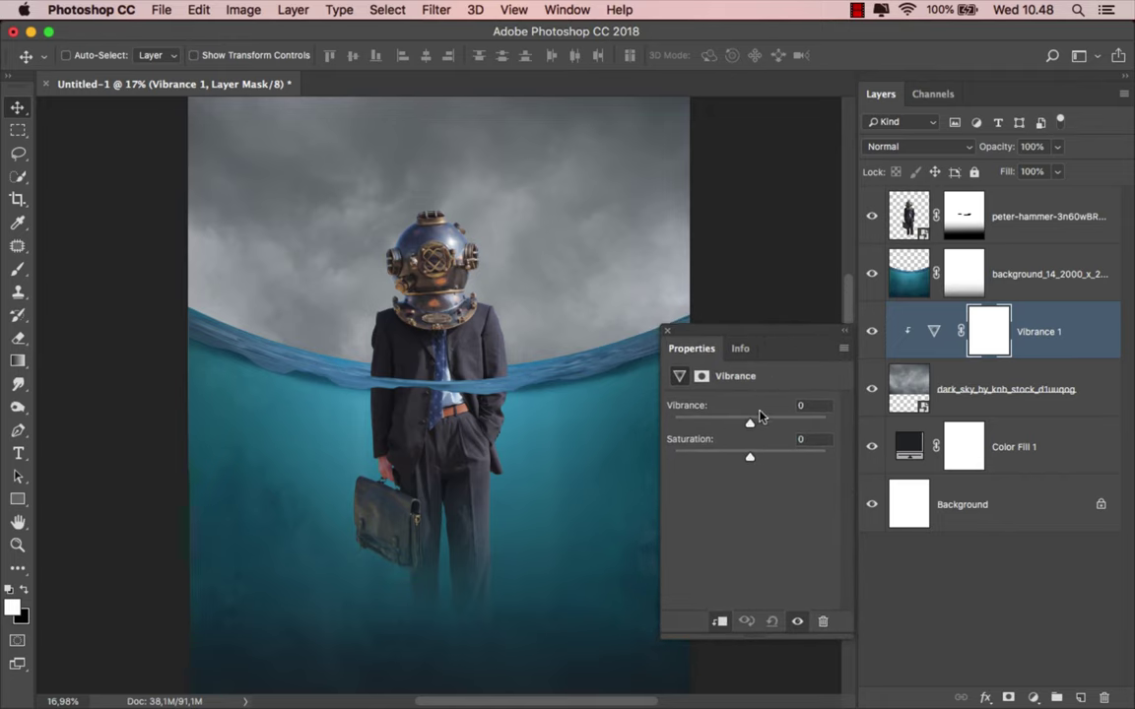
left_click_drag(752, 425, 718, 425)
left_click(845, 332)
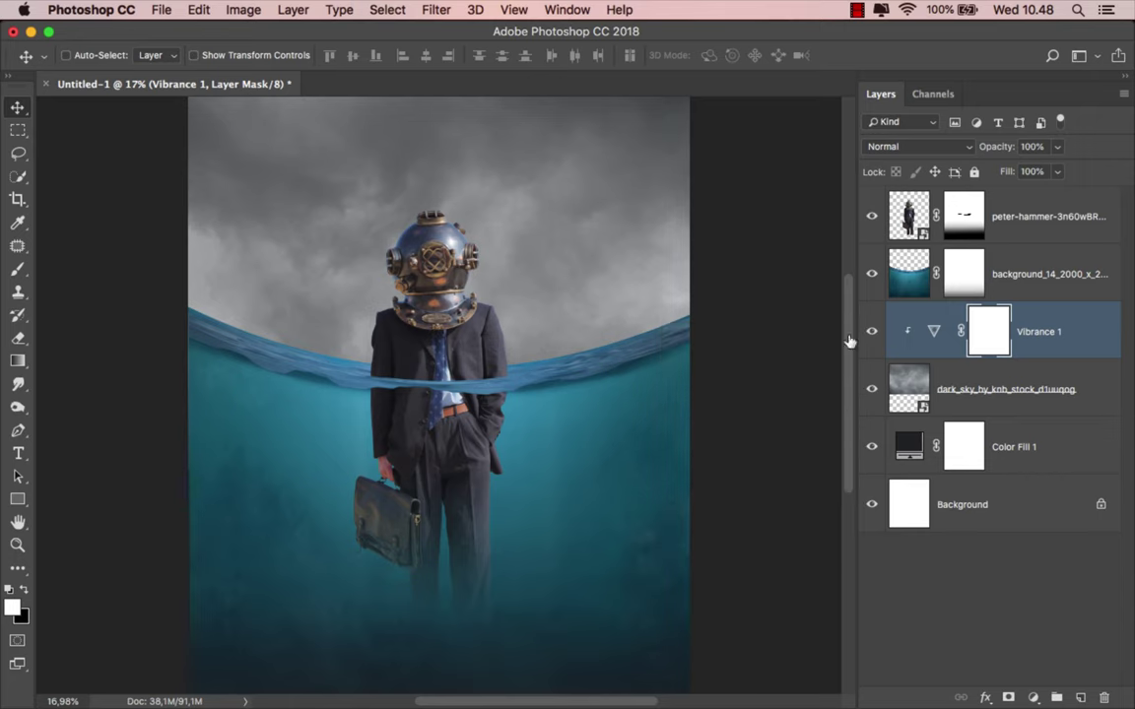
left_click(931, 327)
Step: Add a clipped Exposure adjustment at -3.88 exposure and 1.09 gamma, comparing before and after
left_click(1033, 697)
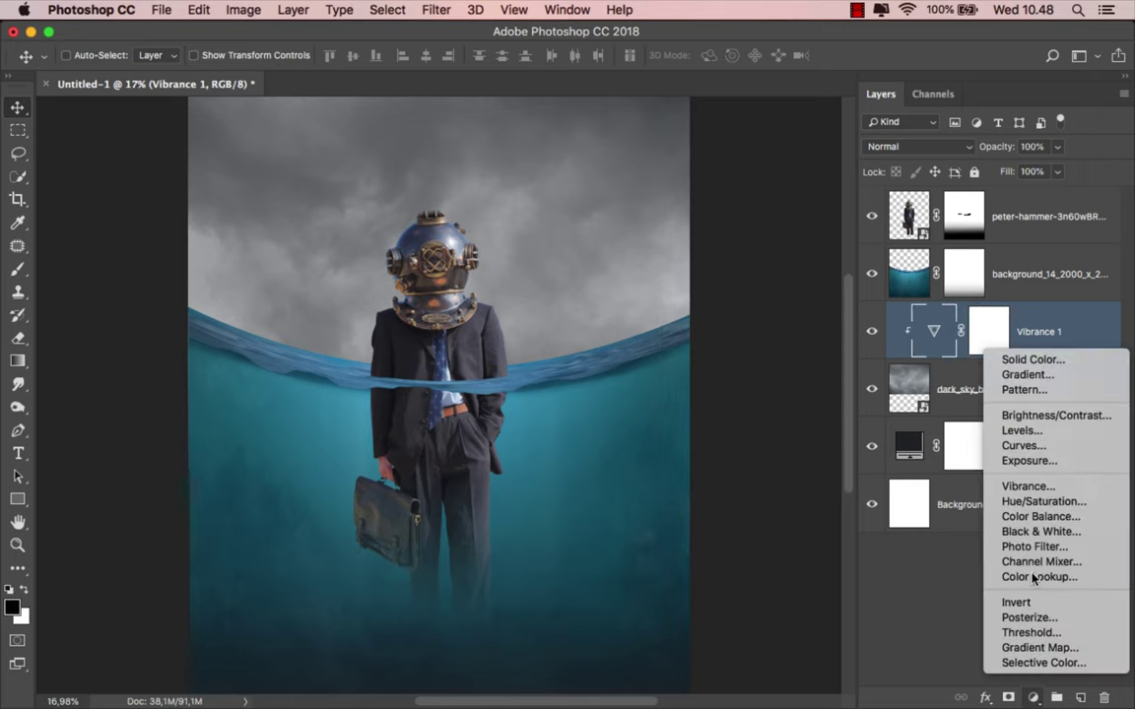
left_click(1029, 461)
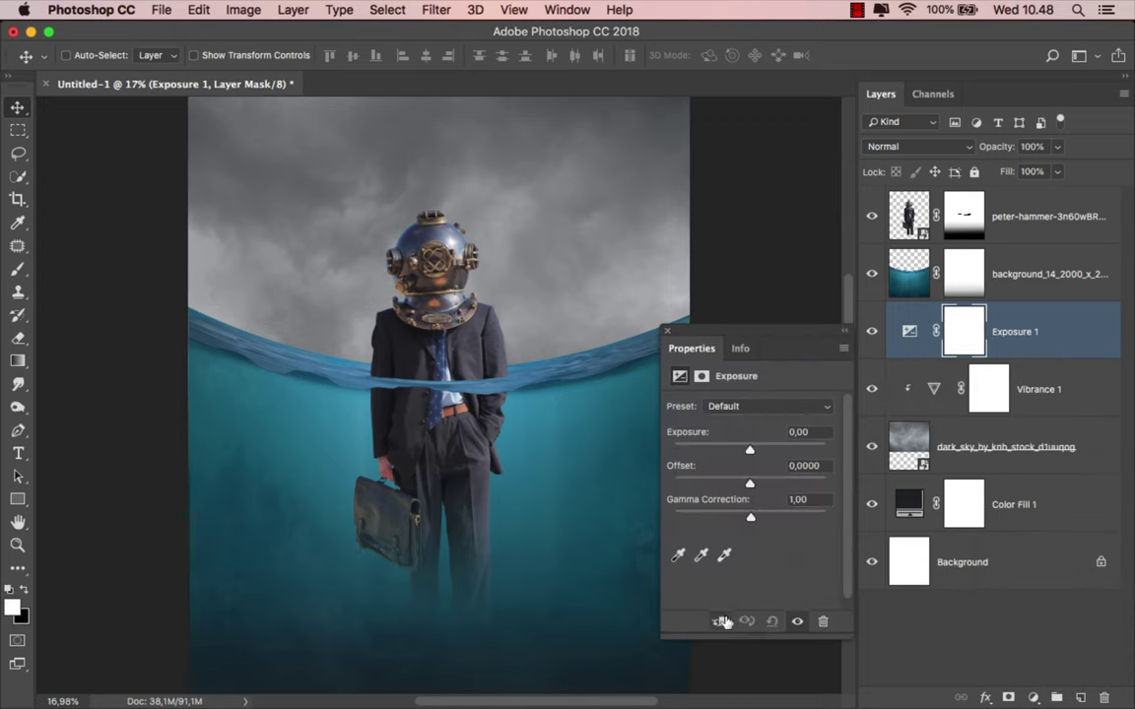
left_click(723, 622)
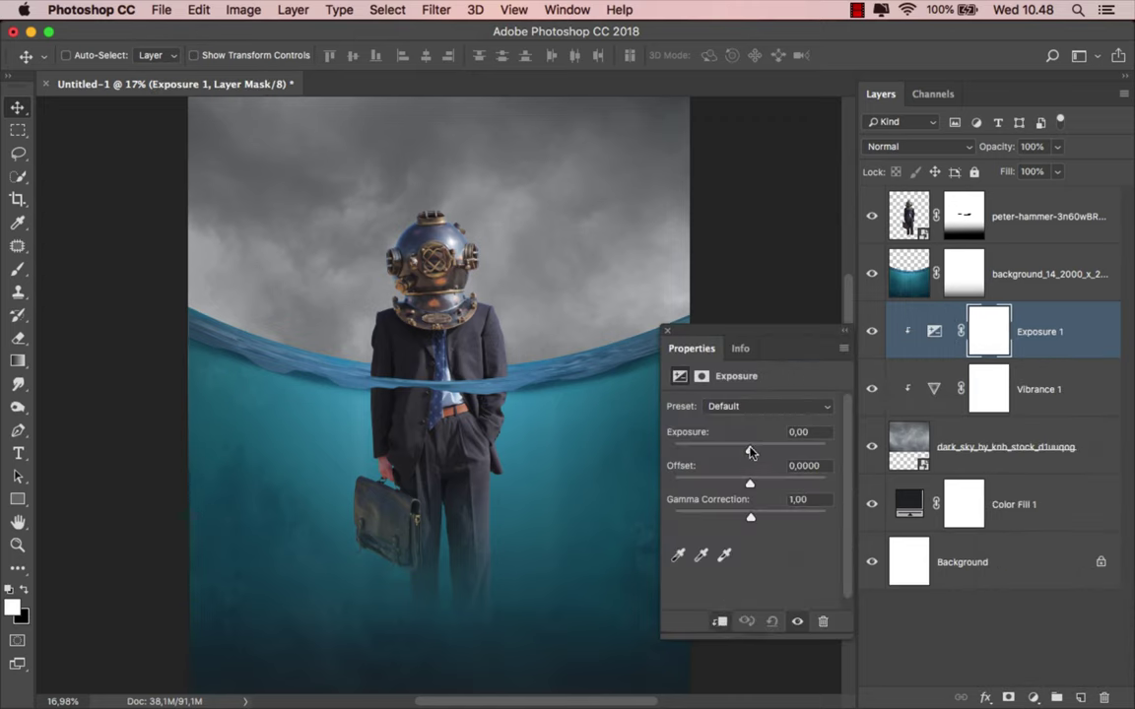
left_click_drag(751, 451, 708, 458)
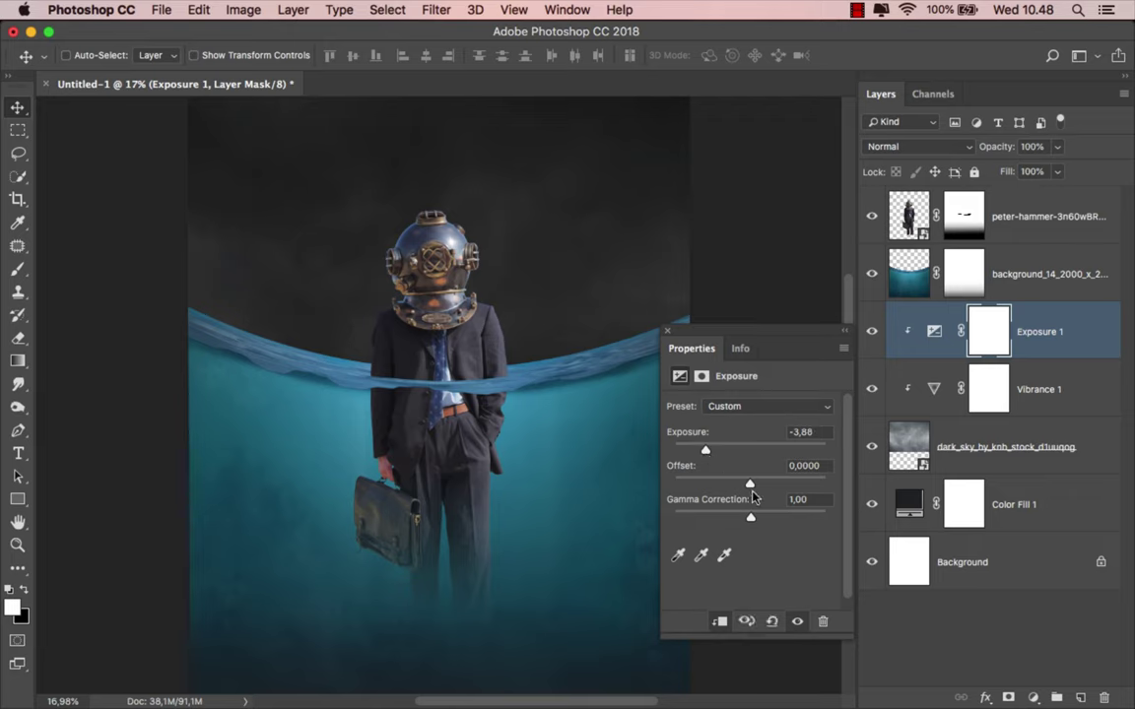
left_click_drag(749, 480, 750, 483)
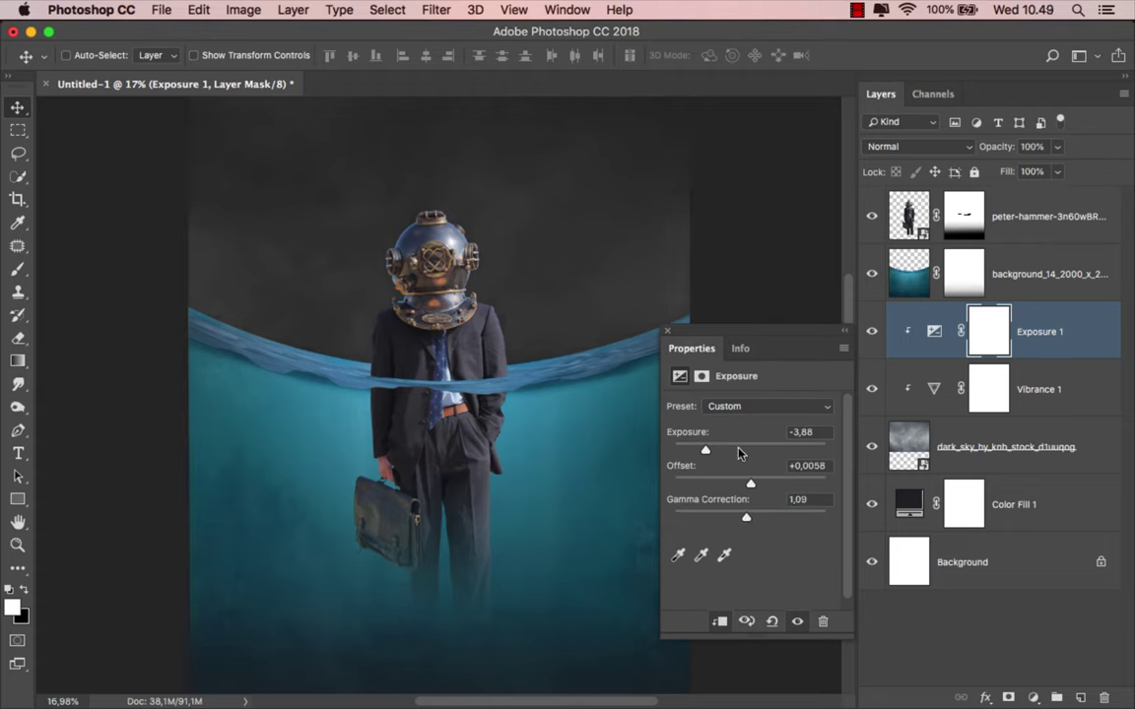
left_click(669, 330)
left_click(871, 331)
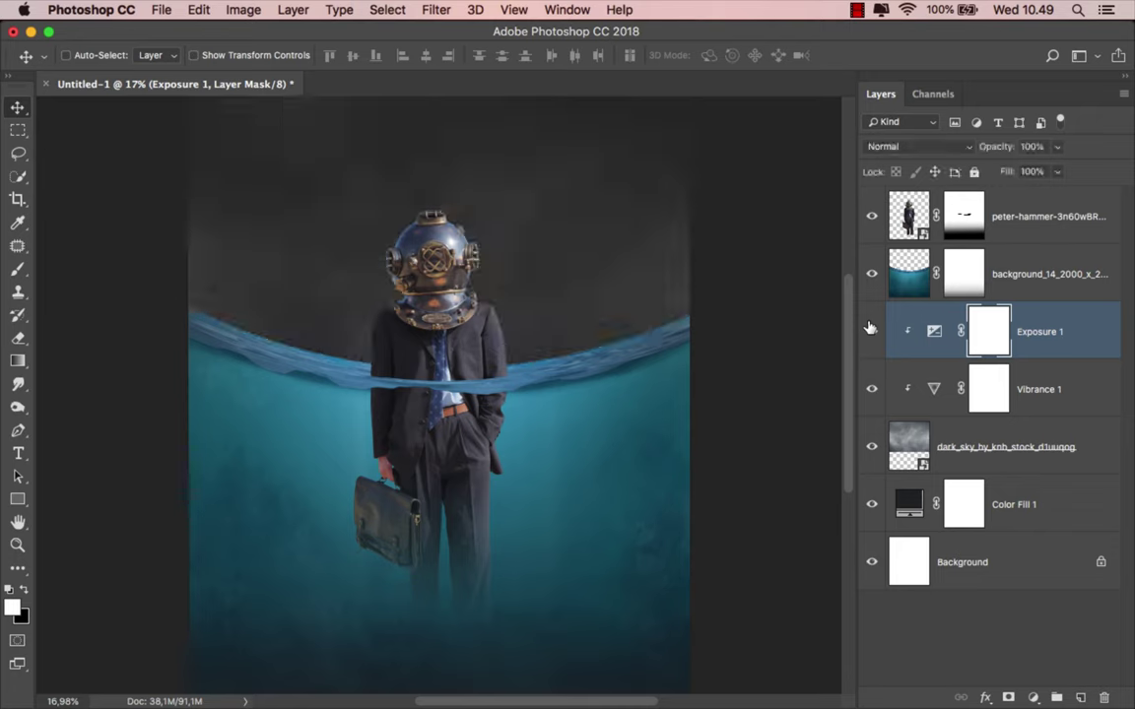
left_click(1028, 335)
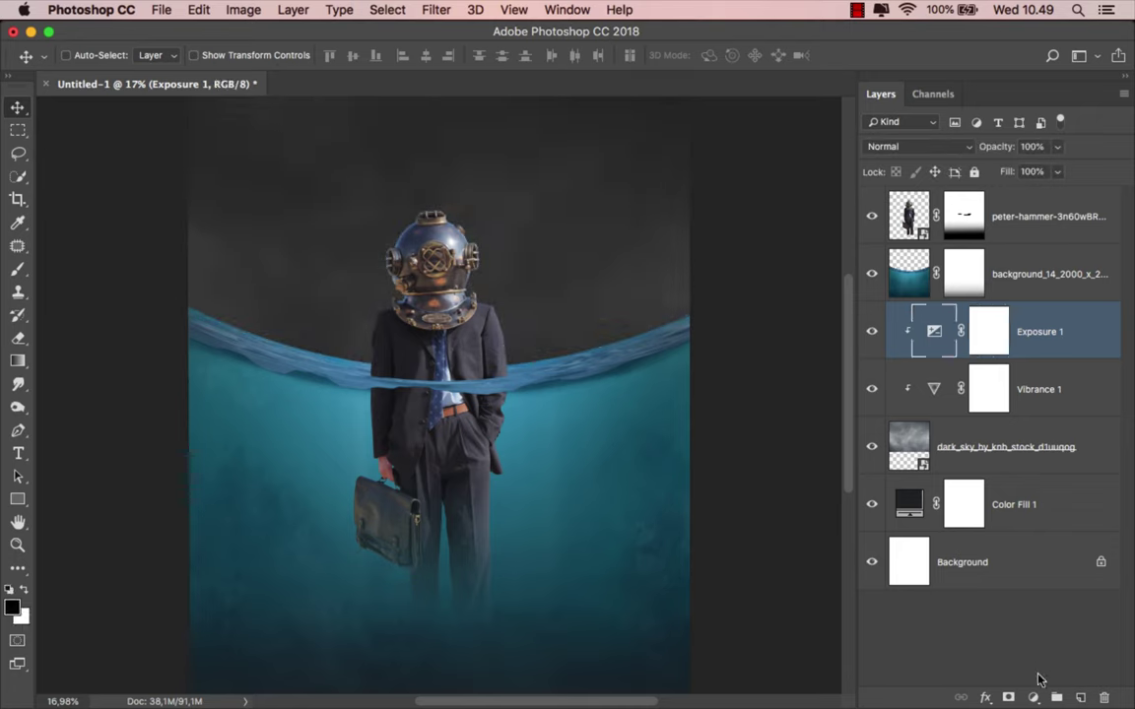
Step: Add a clipped empty layer, then a grey-blue #5c656b Solid Color fill layer
left_click(1080, 698)
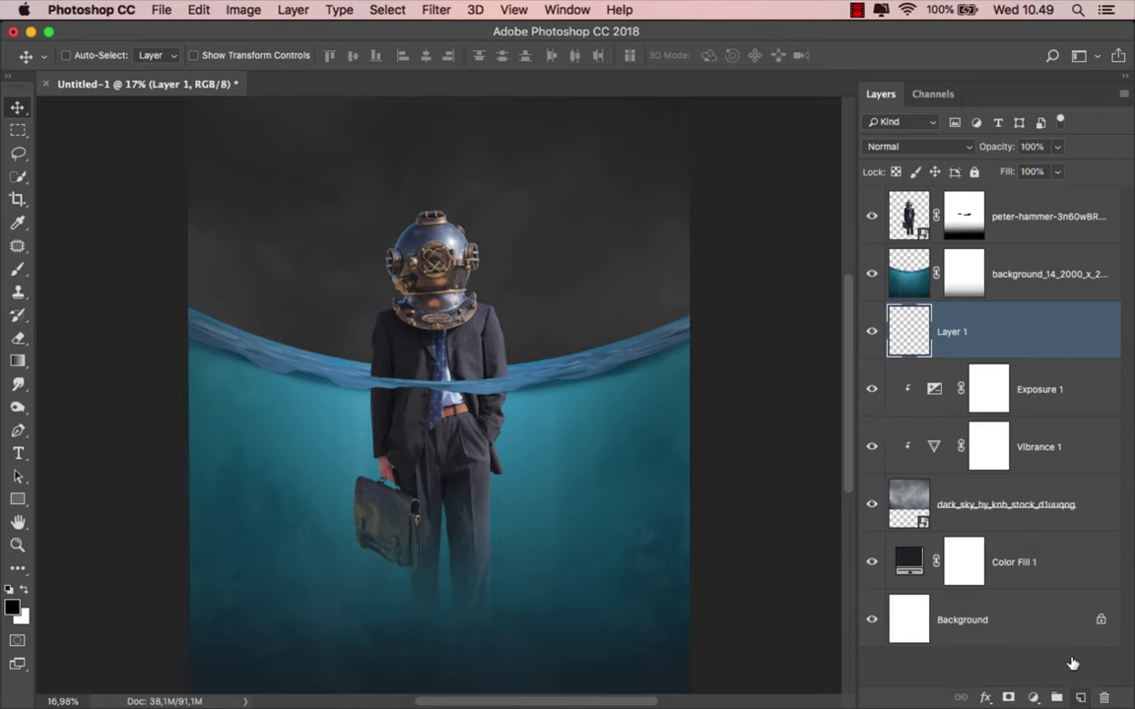
right_click(1008, 331)
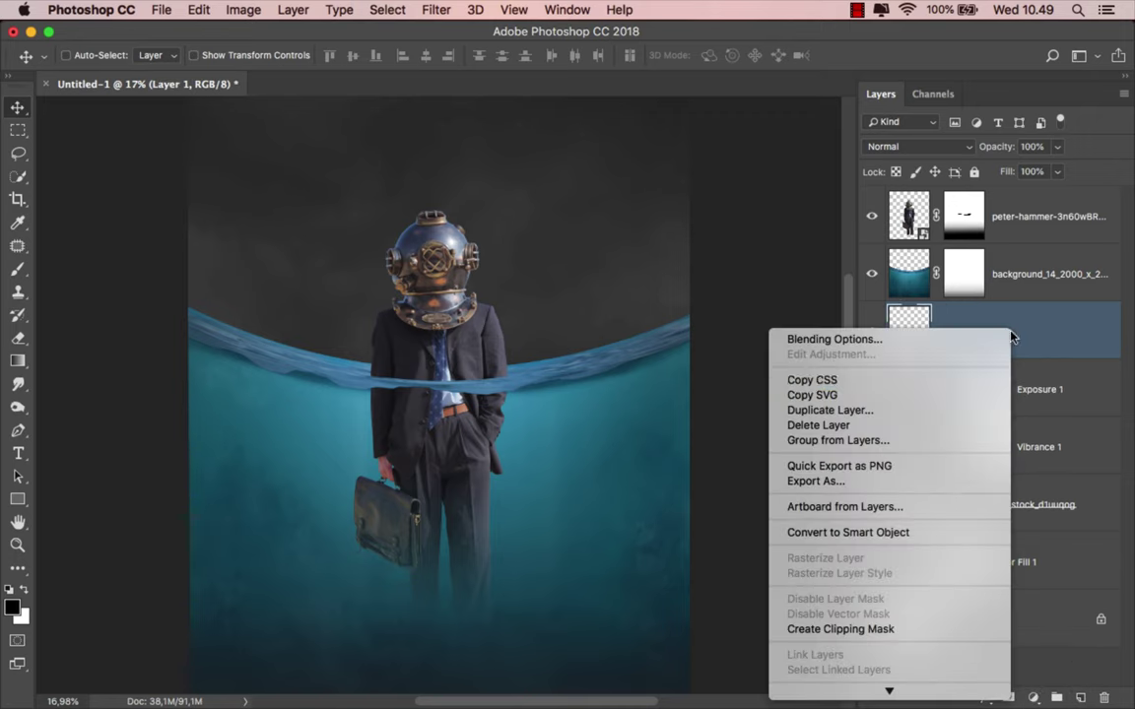
left_click(891, 628)
left_click(1032, 696)
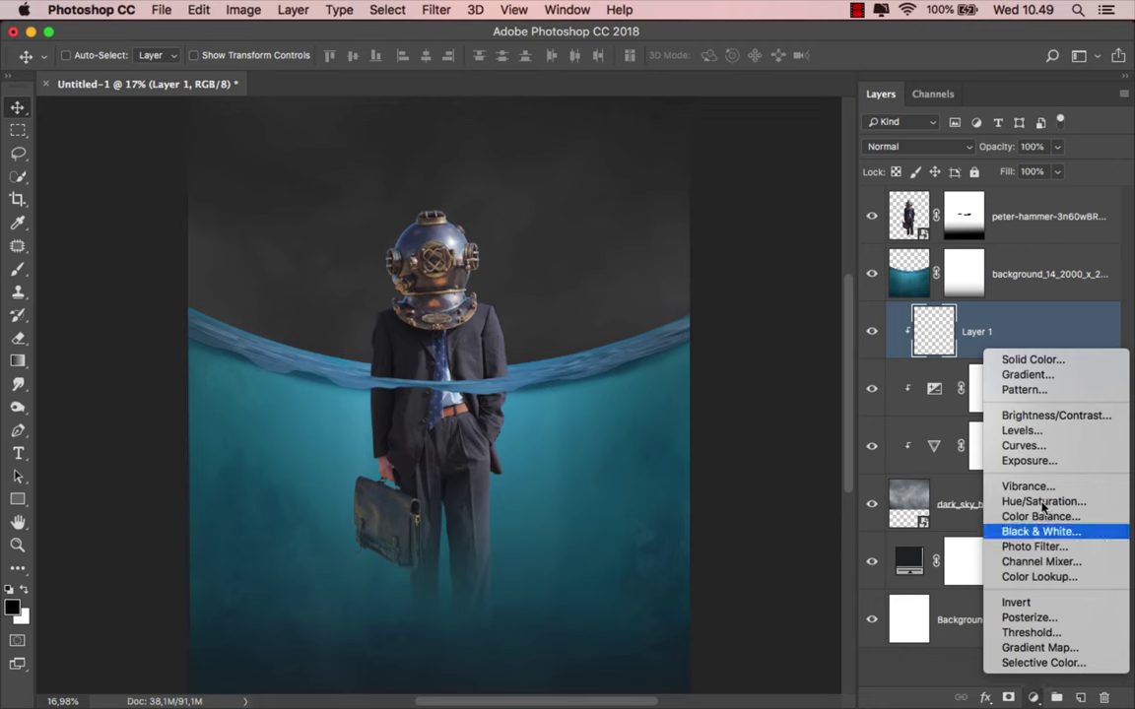
left_click(1030, 363)
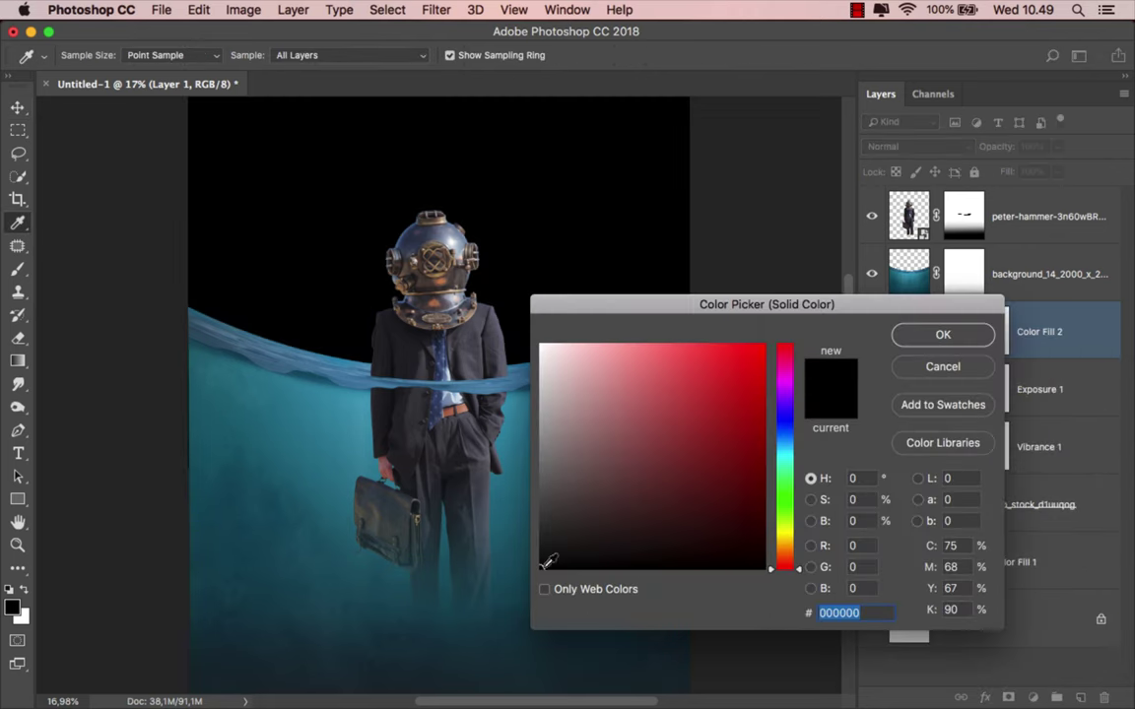
left_click(329, 431)
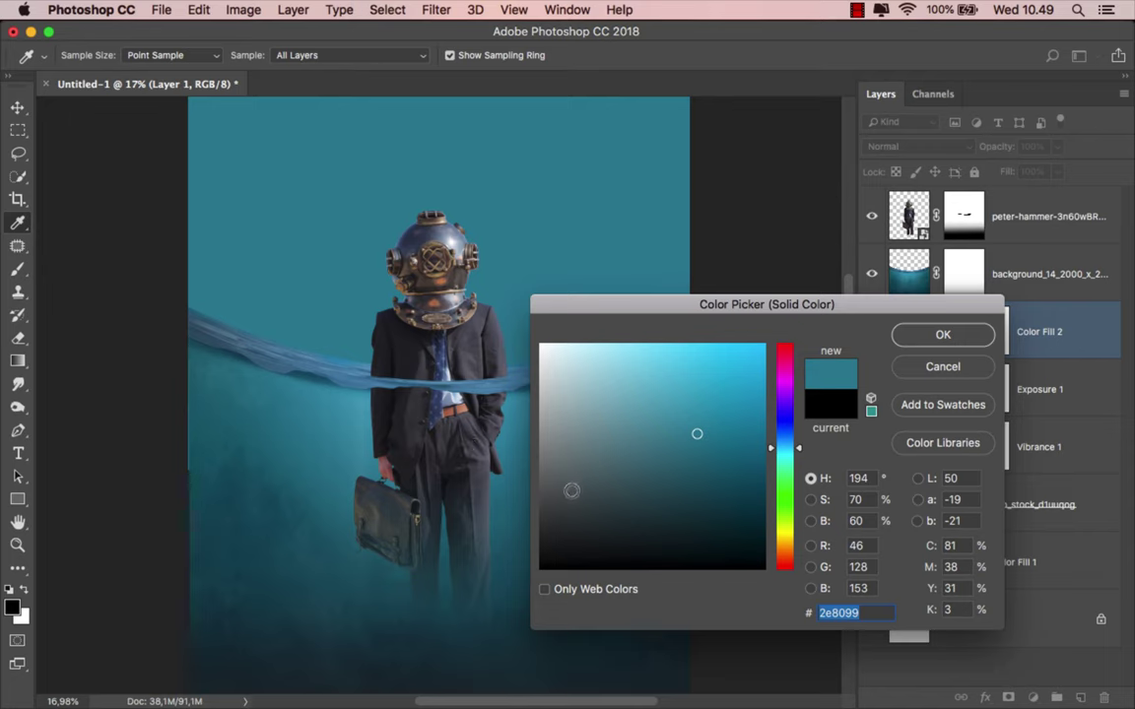
left_click_drag(575, 492, 572, 475)
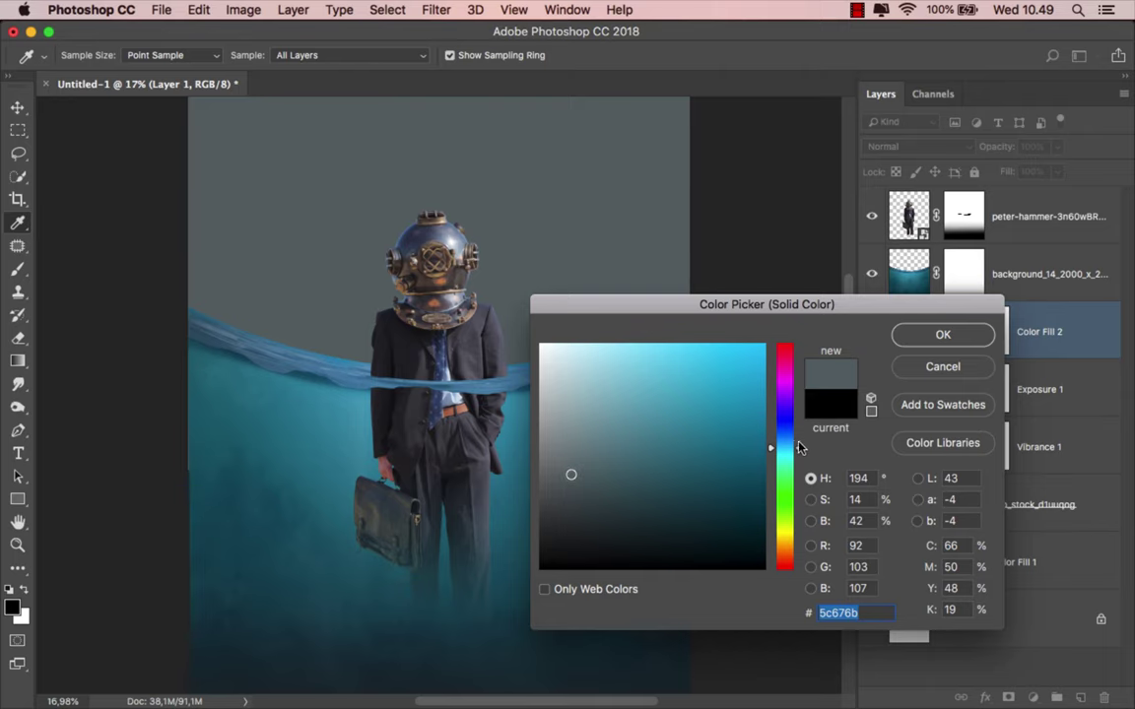
left_click_drag(794, 447, 794, 444)
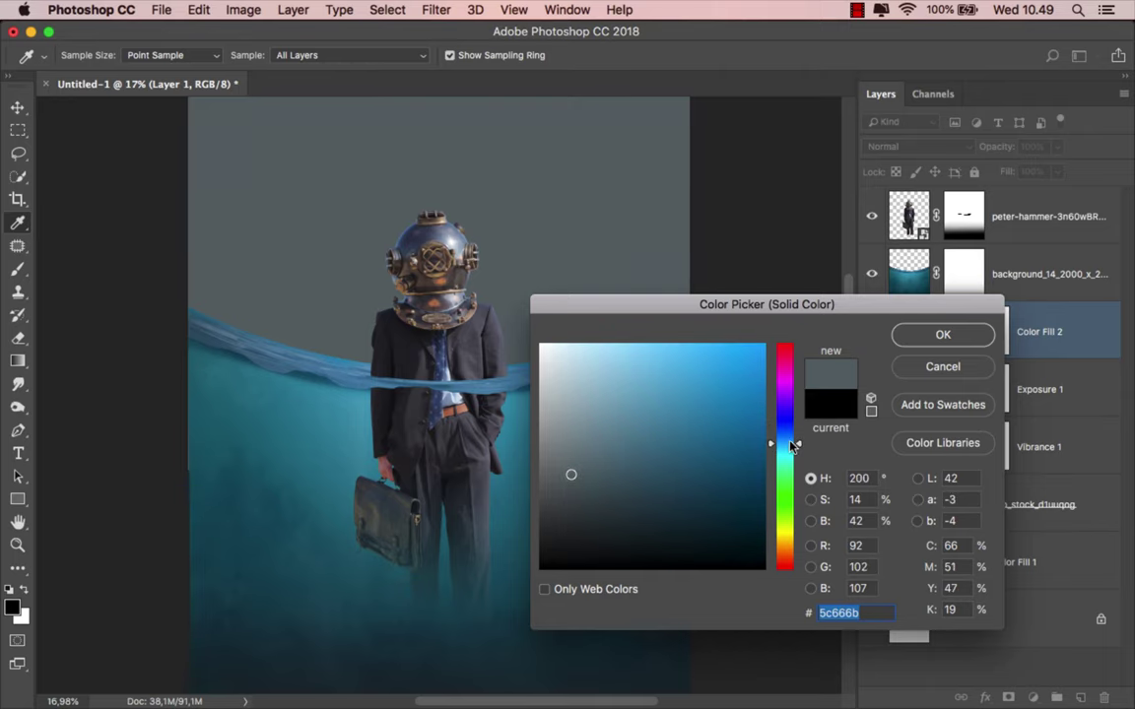
left_click(944, 335)
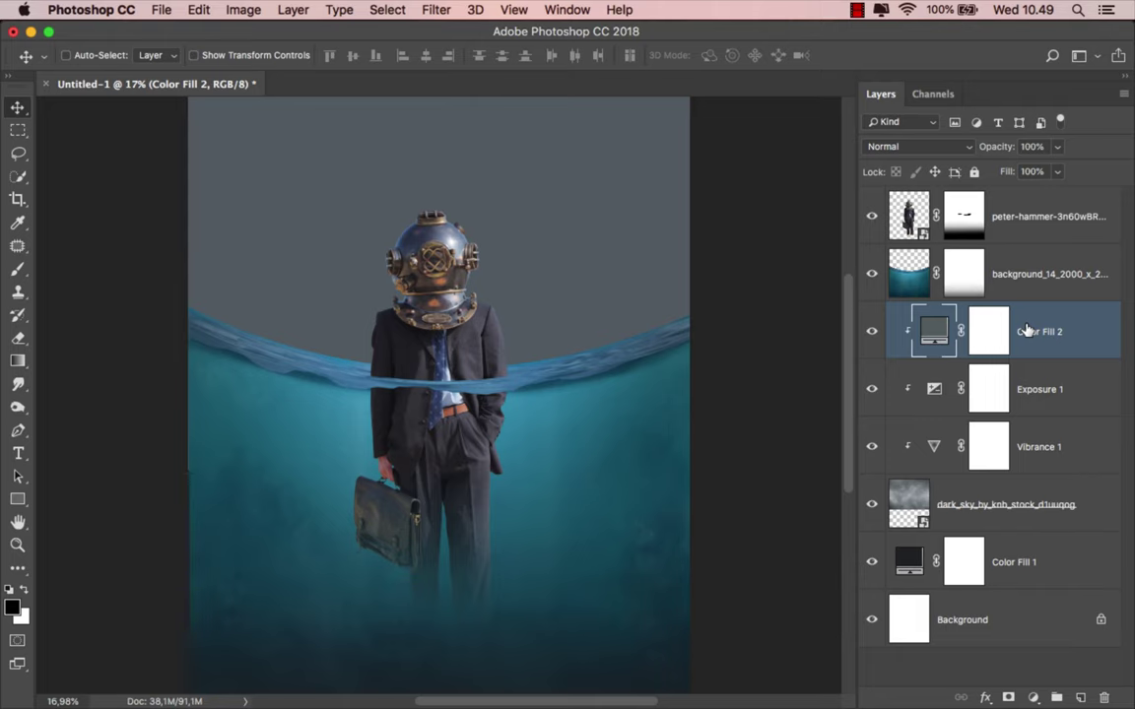
Step: Set the colour fill to Color blend mode at 65% fill
left_click(886, 147)
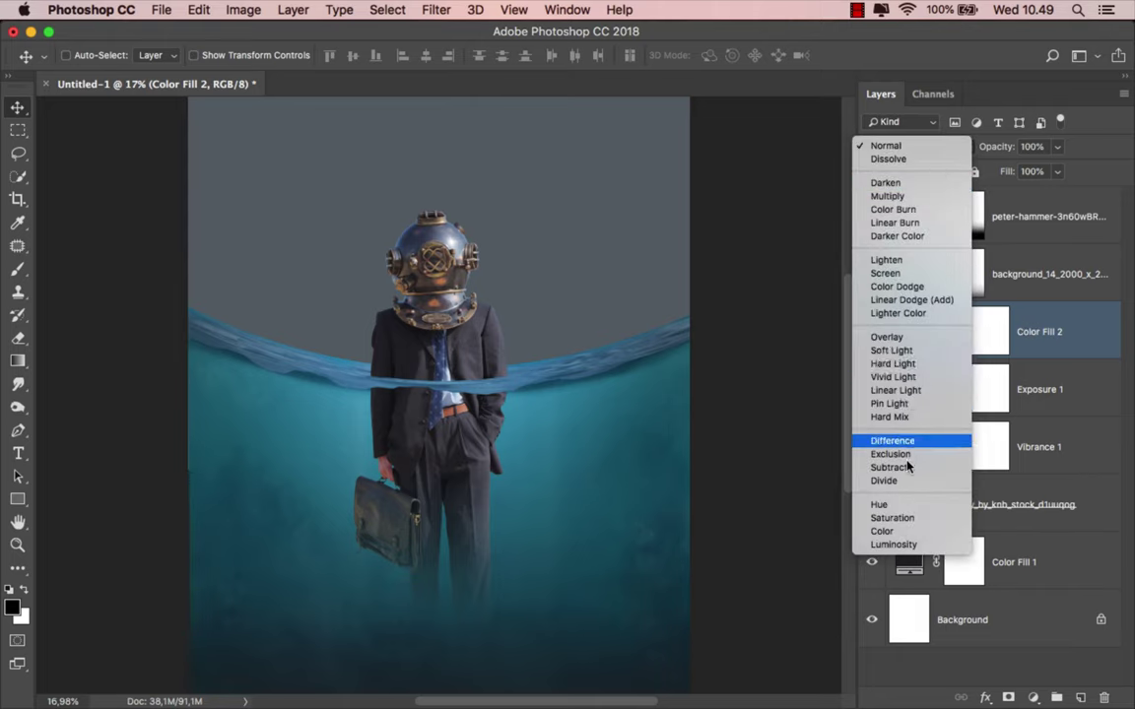
left_click(904, 532)
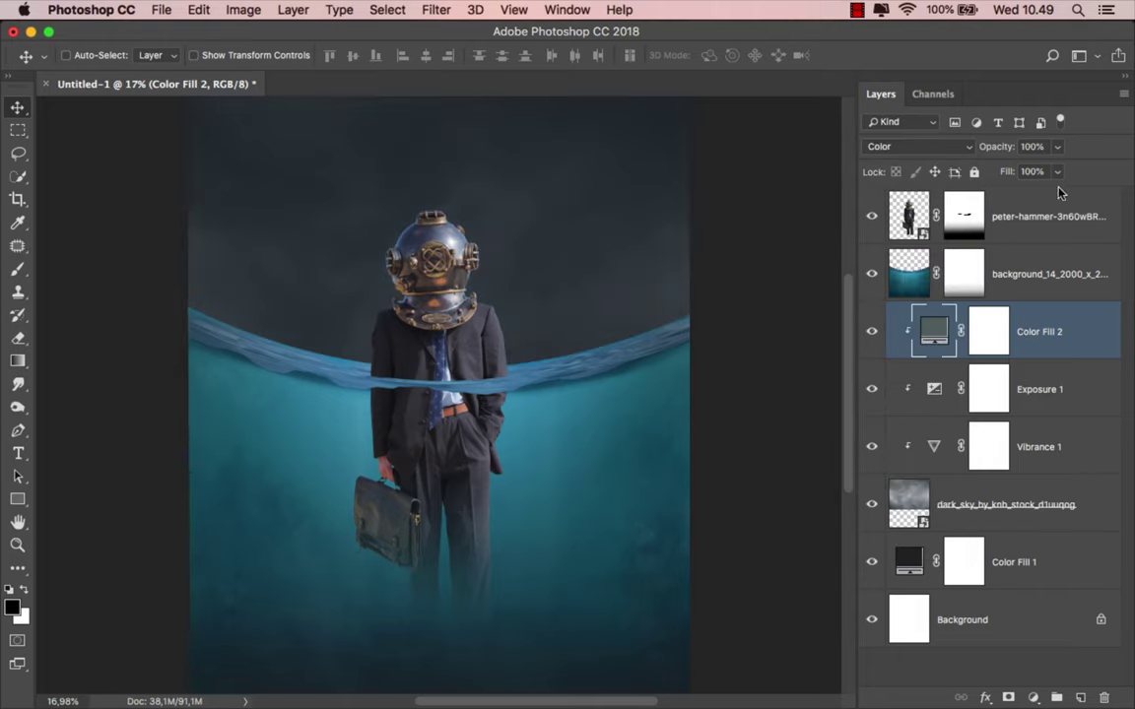
left_click(1057, 171)
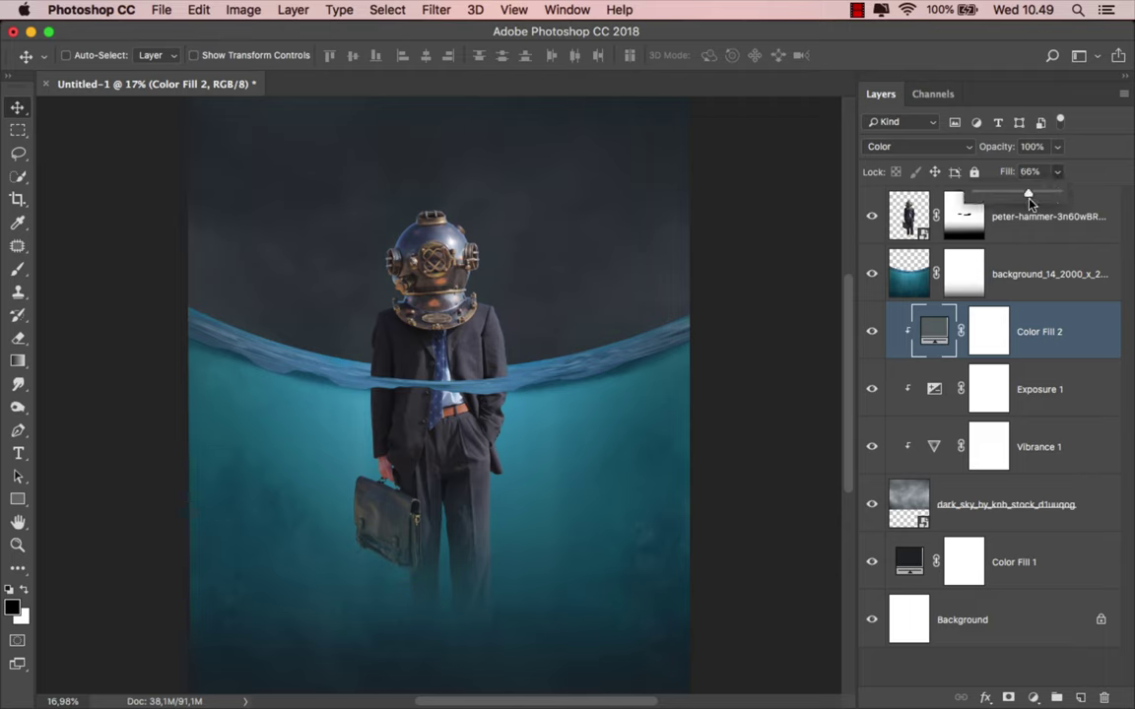
left_click_drag(1030, 202, 1028, 202)
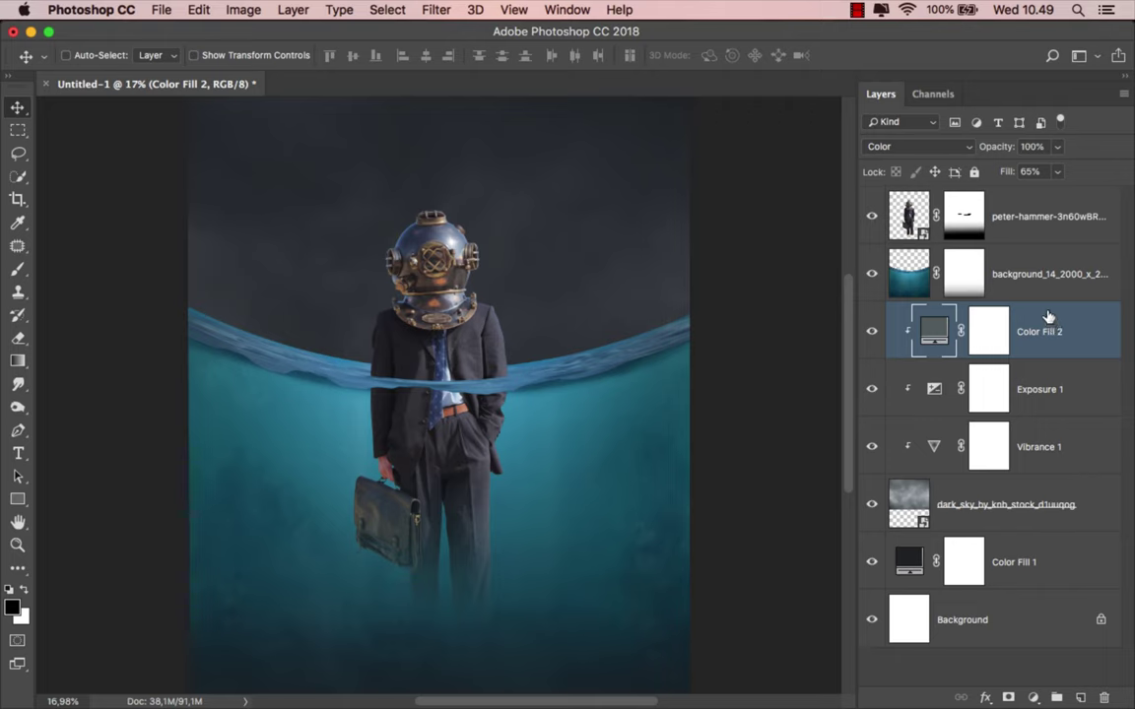
left_click(1031, 286)
Step: Add a Vibrance adjustment clipped to the wave layer with saturation at -42
left_click(1032, 698)
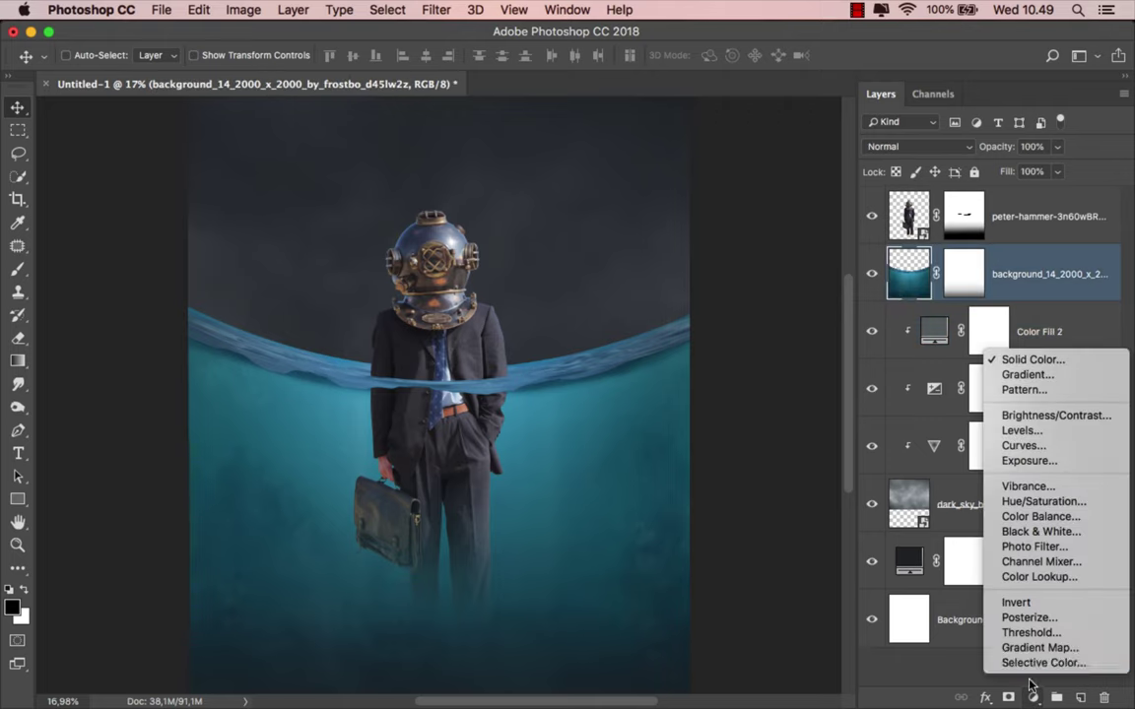
left_click(916, 484)
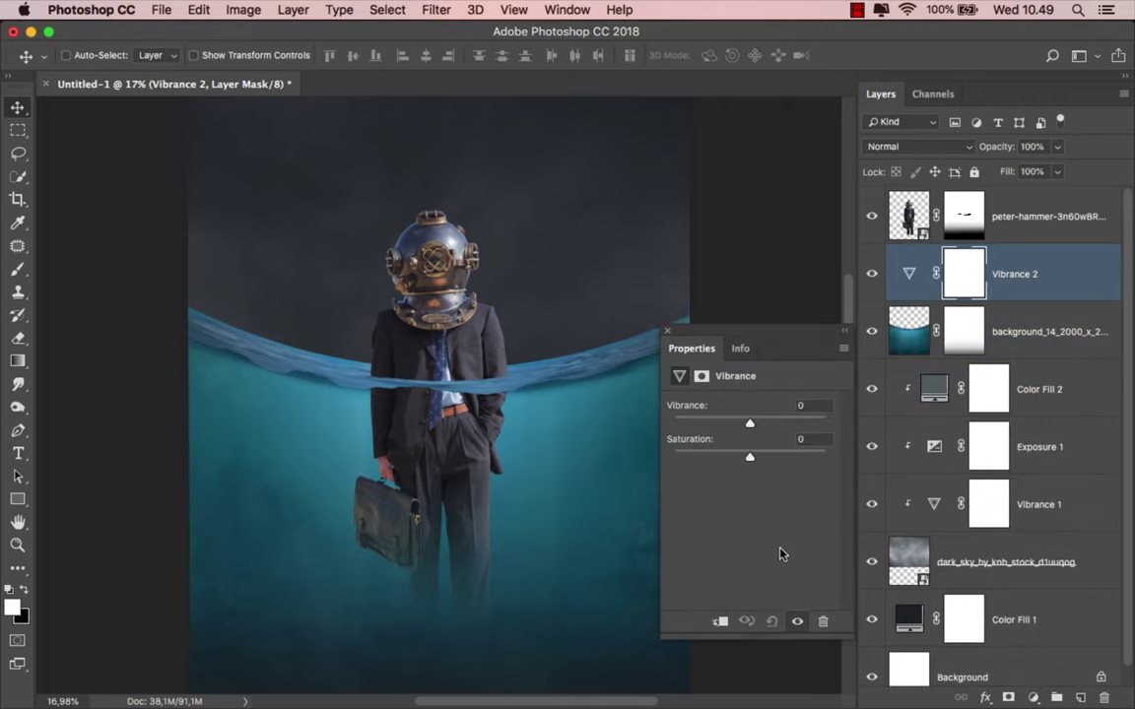
left_click(721, 621)
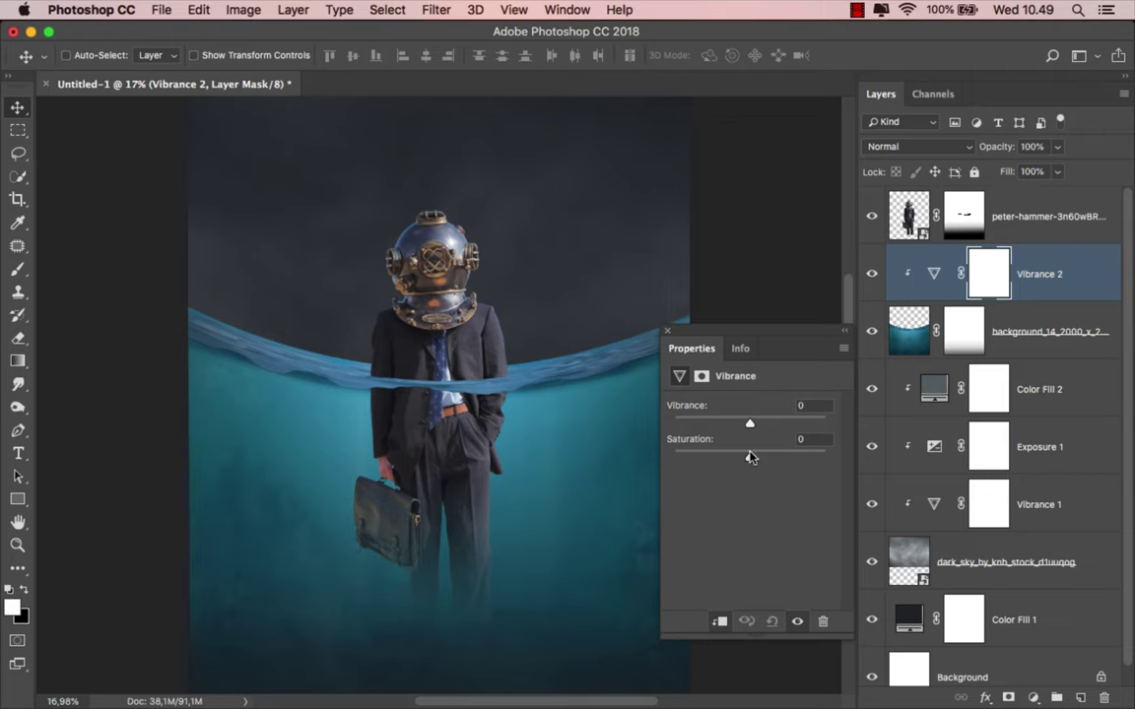
left_click_drag(749, 456, 693, 461)
left_click(666, 335)
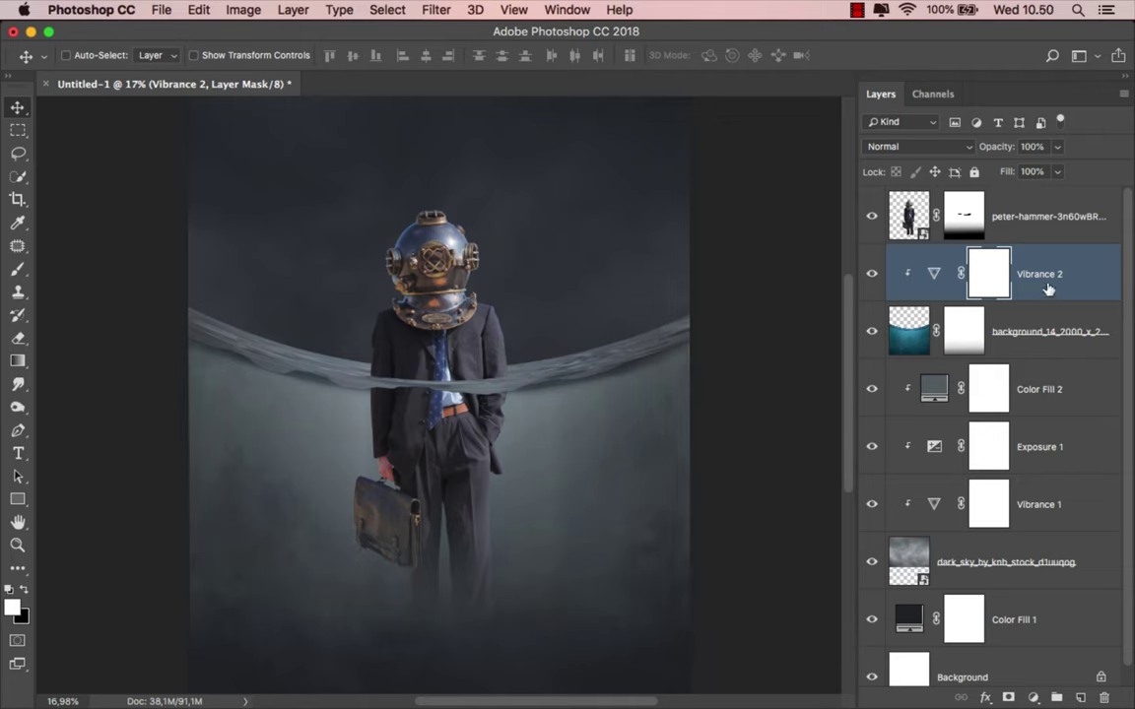
key("ctrl+2")
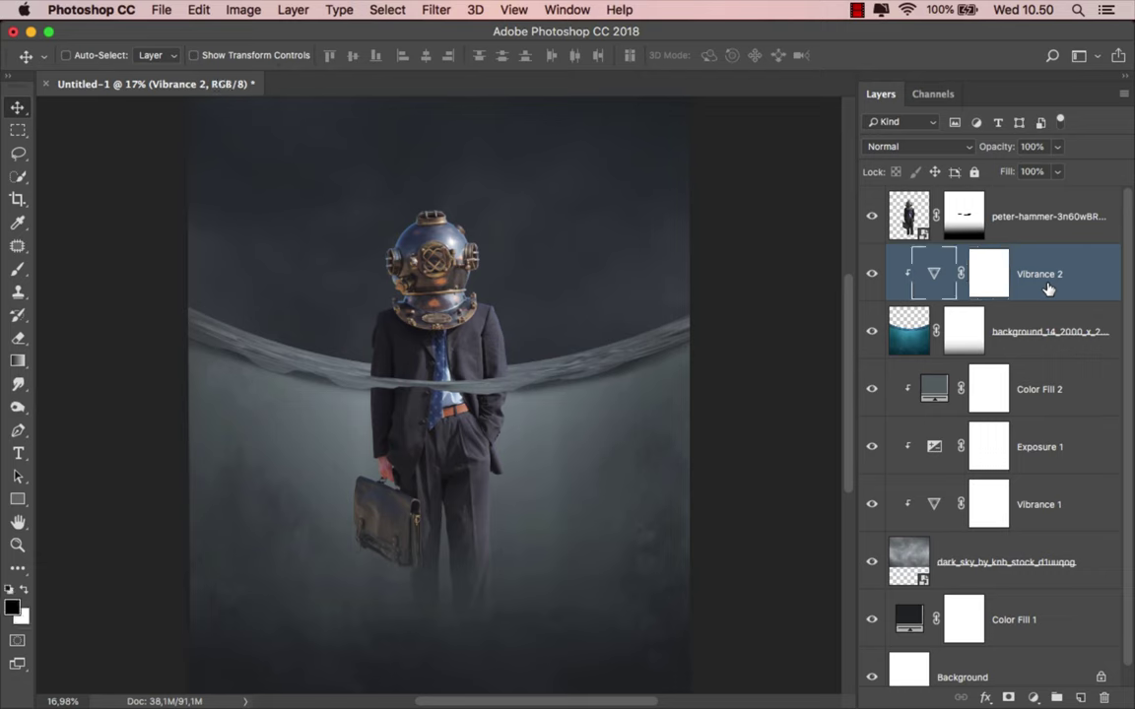
Step: Add a clipped Exposure adjustment darkening the wave, with its mask inverted to hide it
left_click(1032, 697)
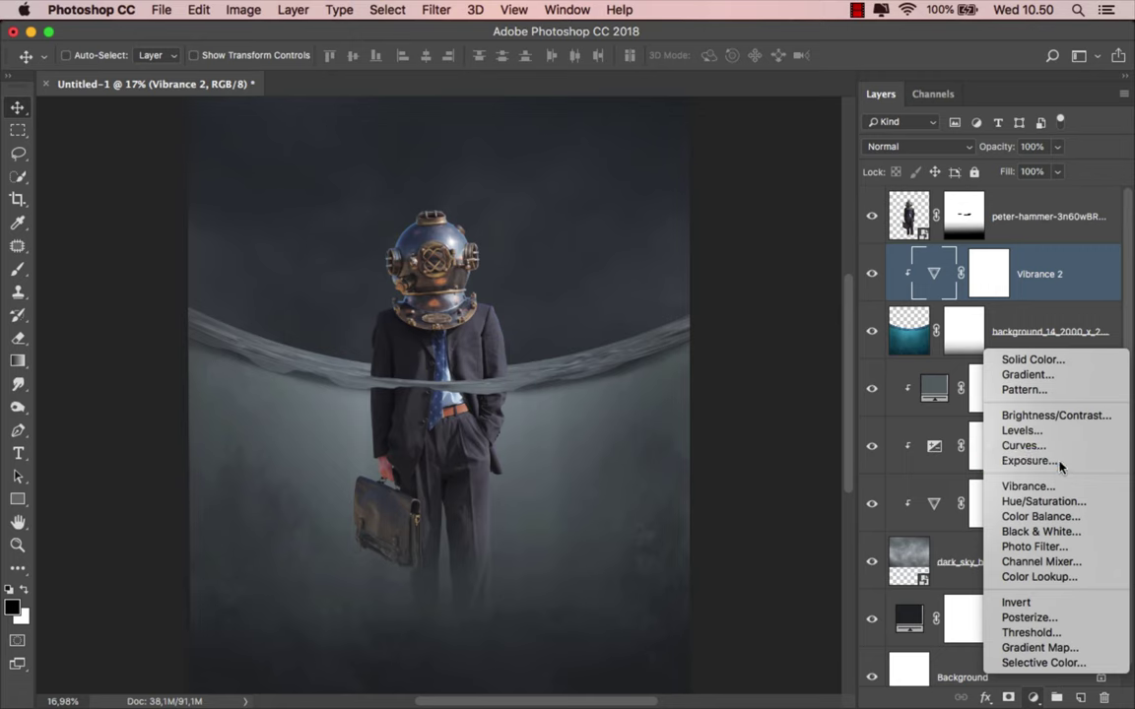
left_click(1029, 460)
left_click(720, 621)
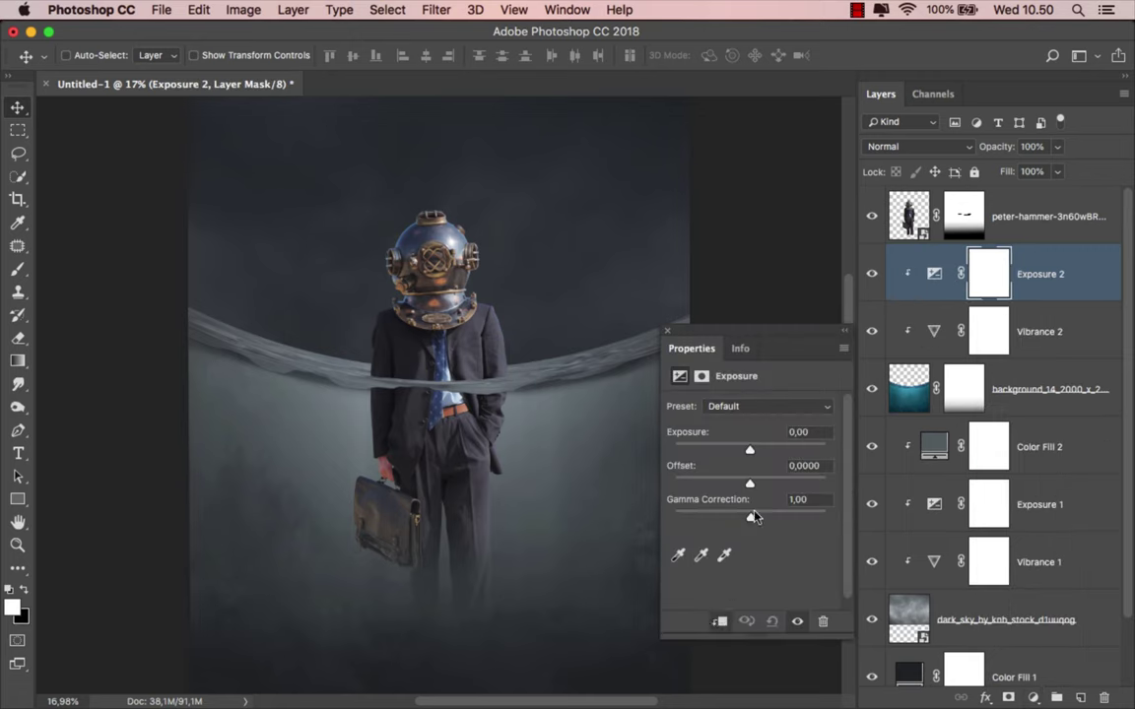
left_click_drag(749, 452, 731, 452)
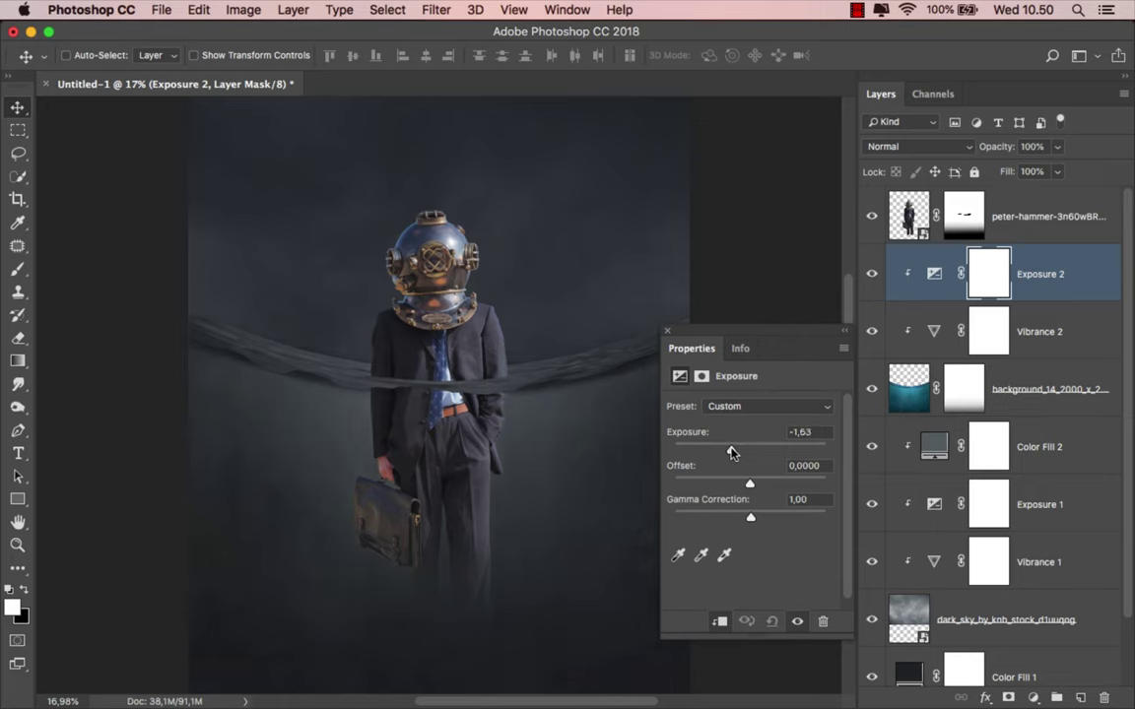
left_click(666, 334)
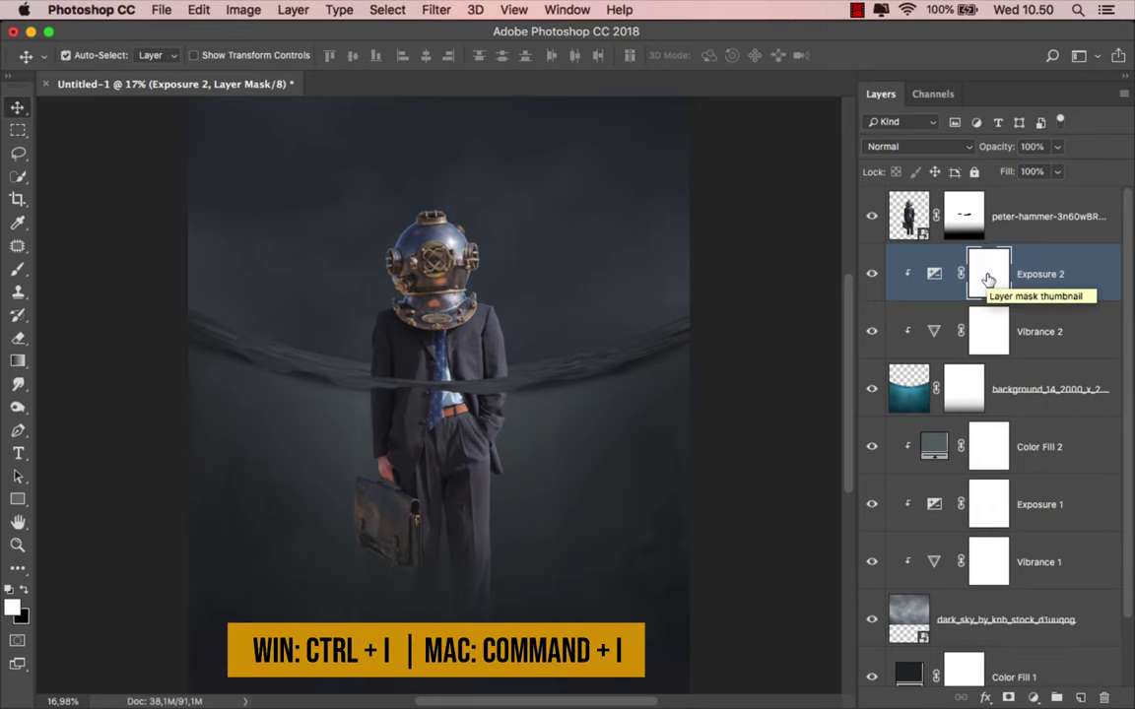
key("super+i")
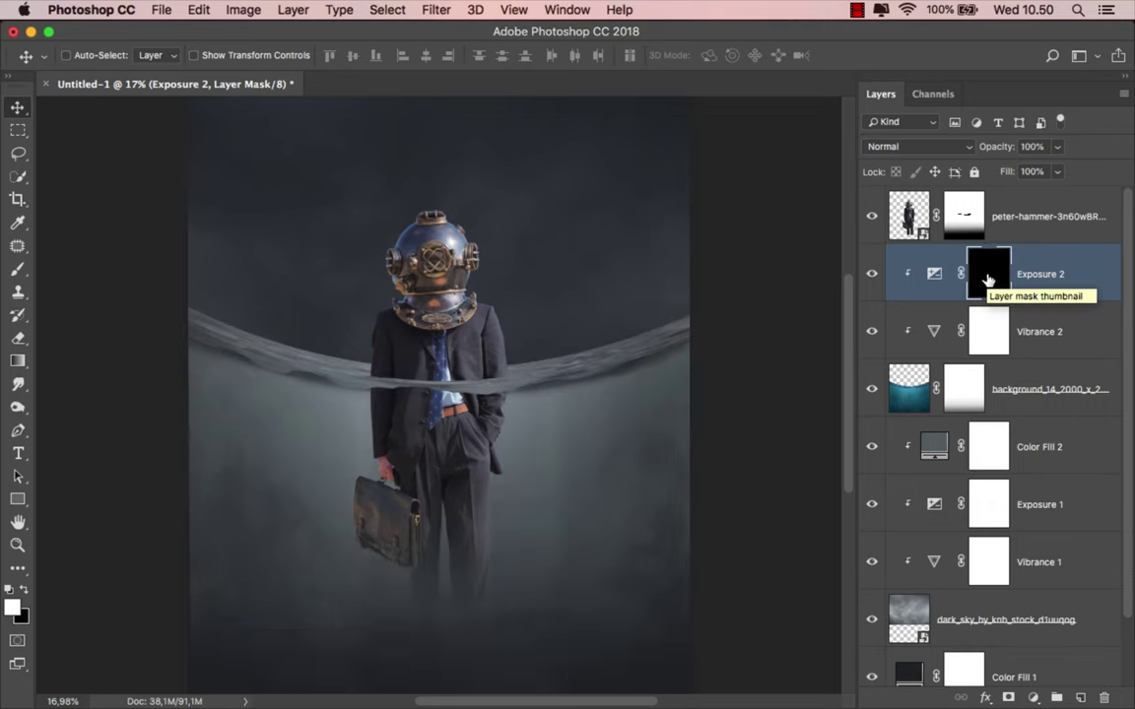
Step: Paint several diagonal gradients at 56% opacity into the Exposure 2 mask
left_click_drag(18, 360, 76, 359)
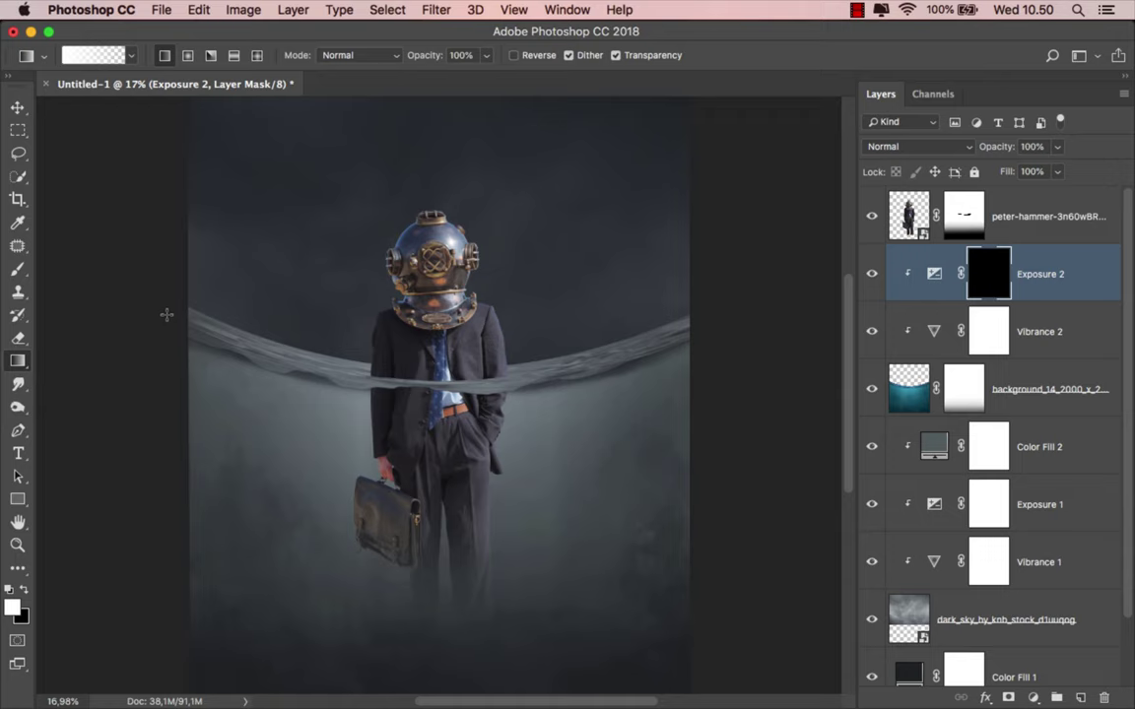
left_click_drag(486, 55, 408, 77)
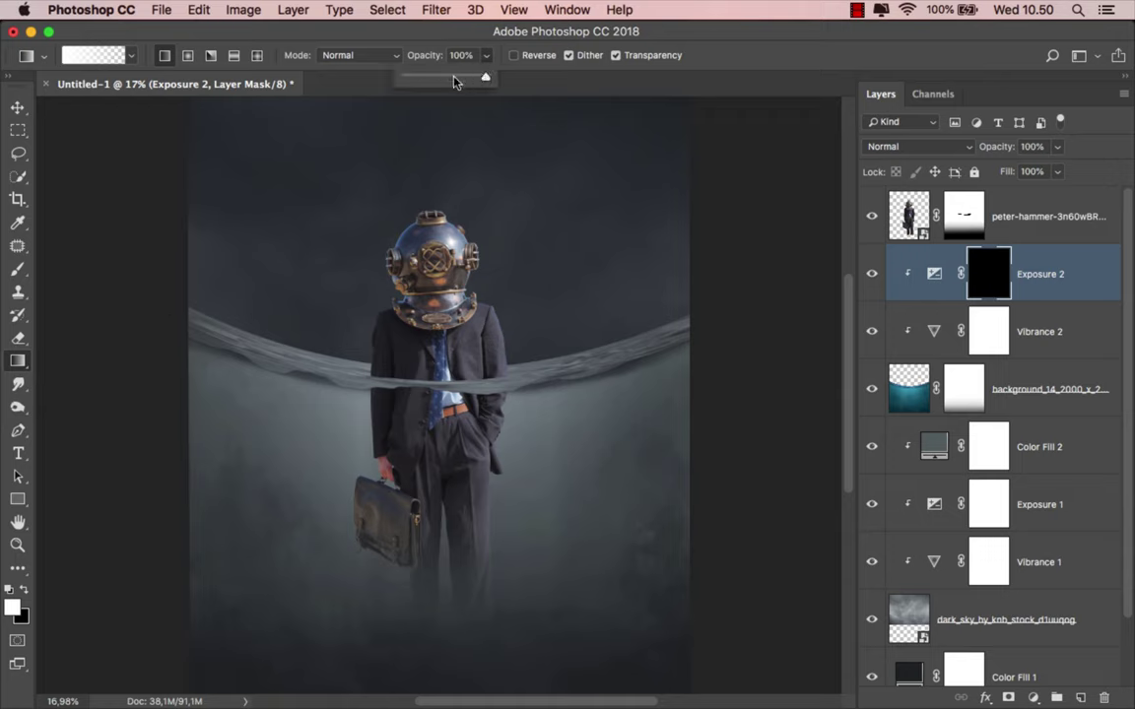
left_click(180, 360)
left_click_drag(182, 360, 459, 489)
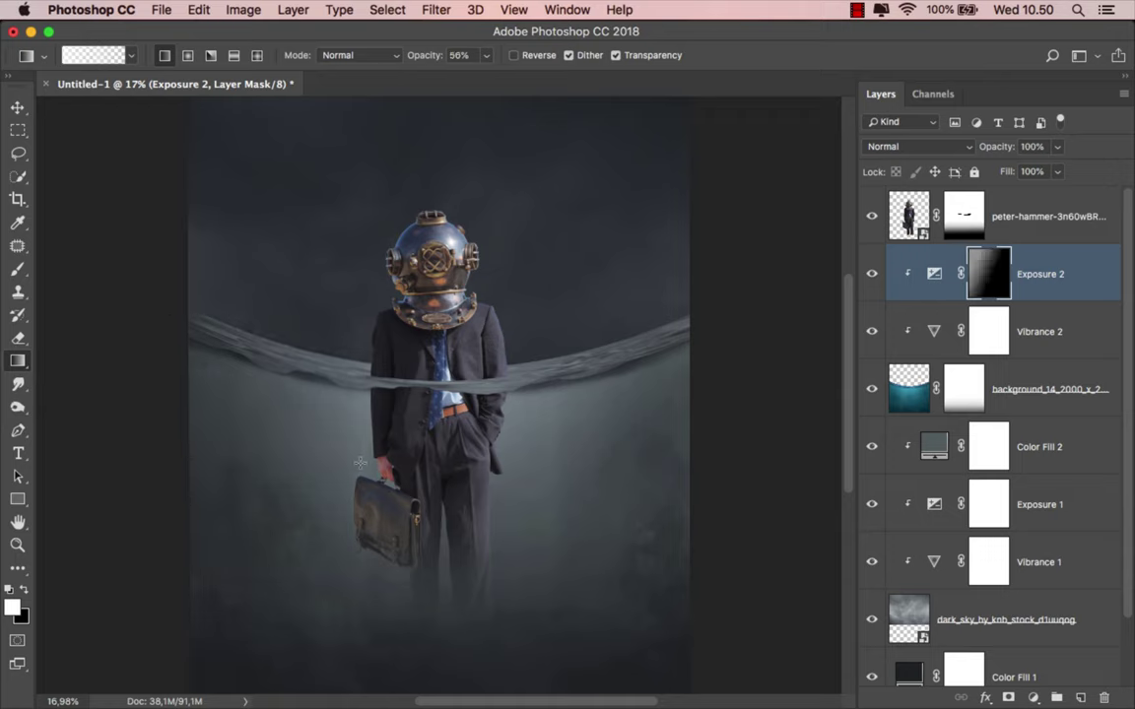
left_click_drag(156, 313, 457, 459)
left_click_drag(165, 330, 429, 480)
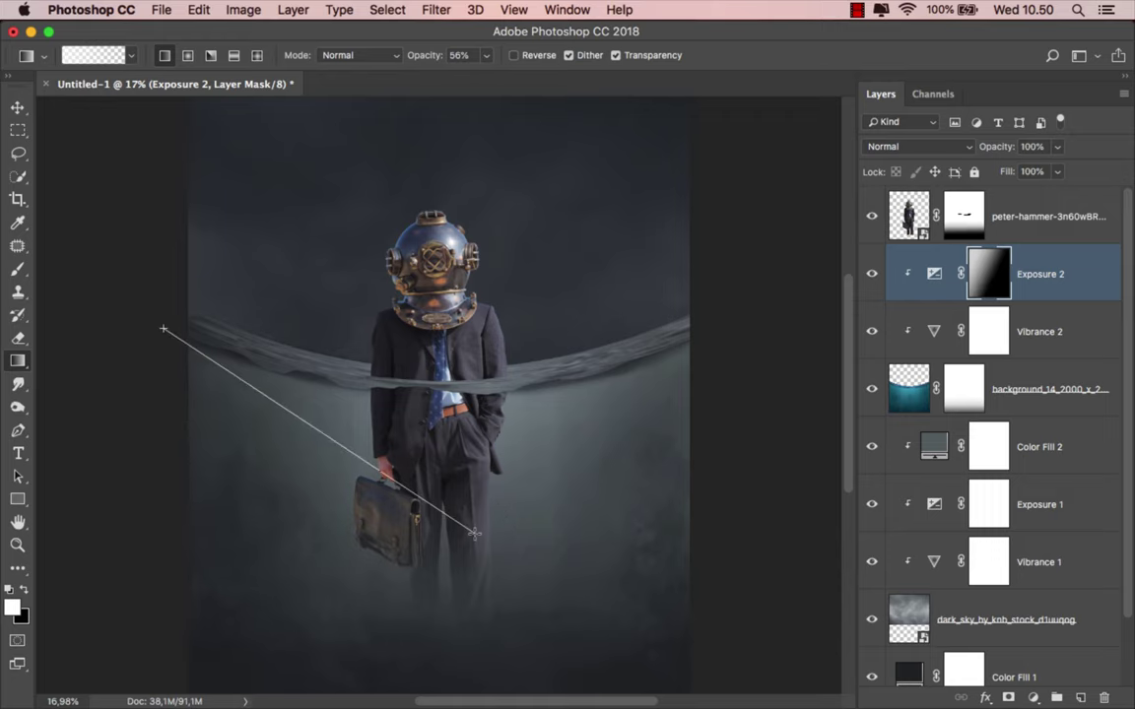
left_click_drag(112, 380, 382, 422)
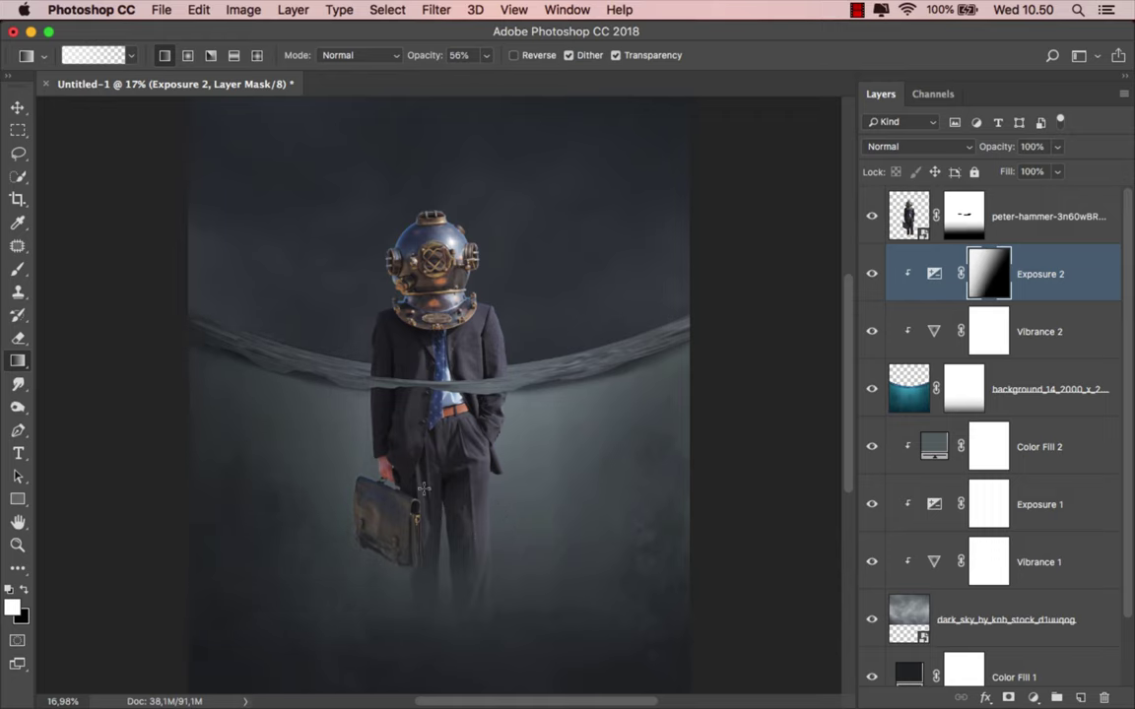
scroll(427, 483, "down", 1)
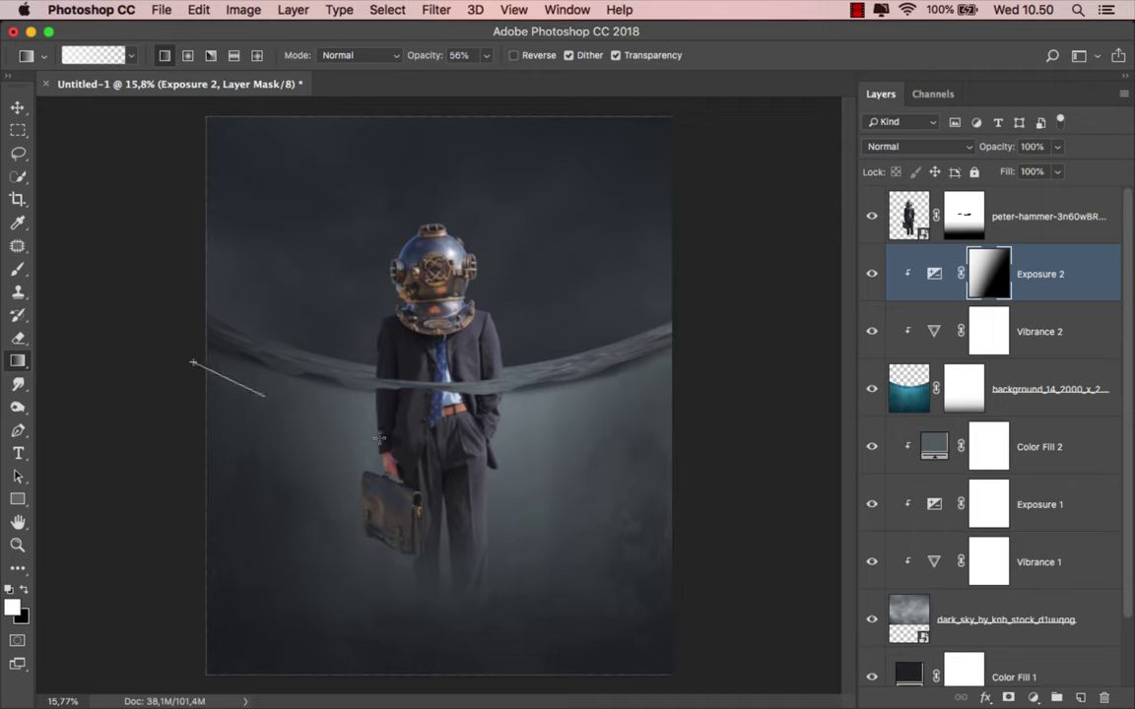
left_click_drag(177, 330, 341, 394)
Step: Add a new empty layer above the Color Fill 2 layer
left_click(1022, 287)
key("v")
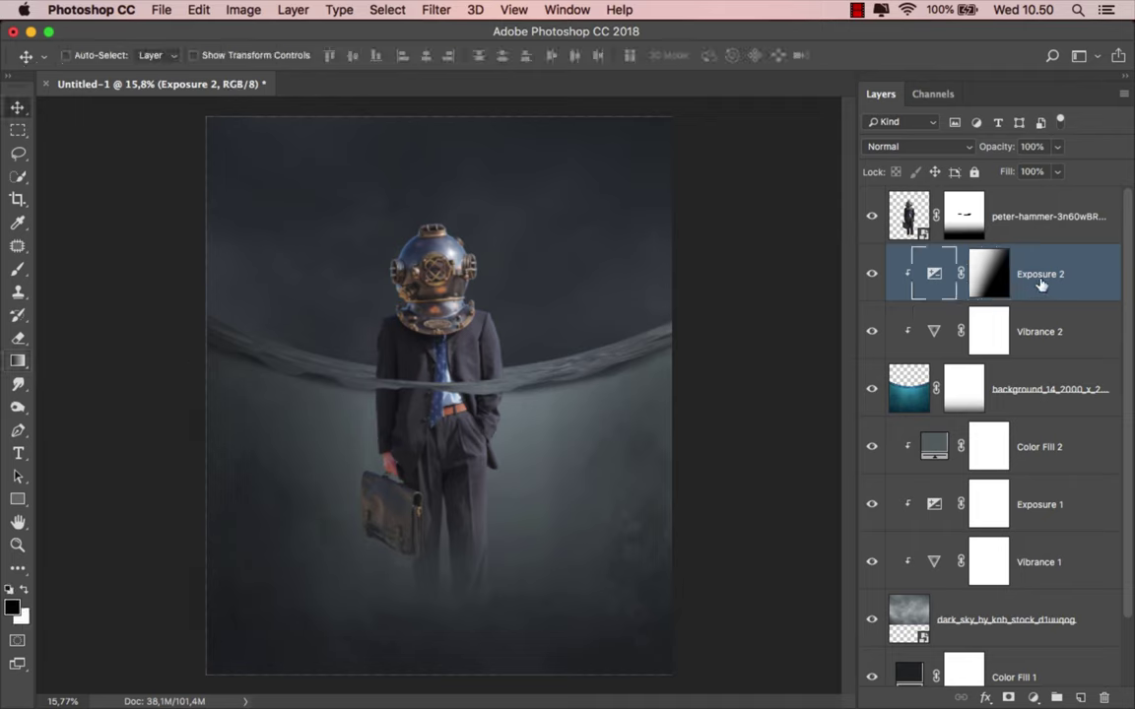
left_click(1034, 446)
left_click(1080, 697)
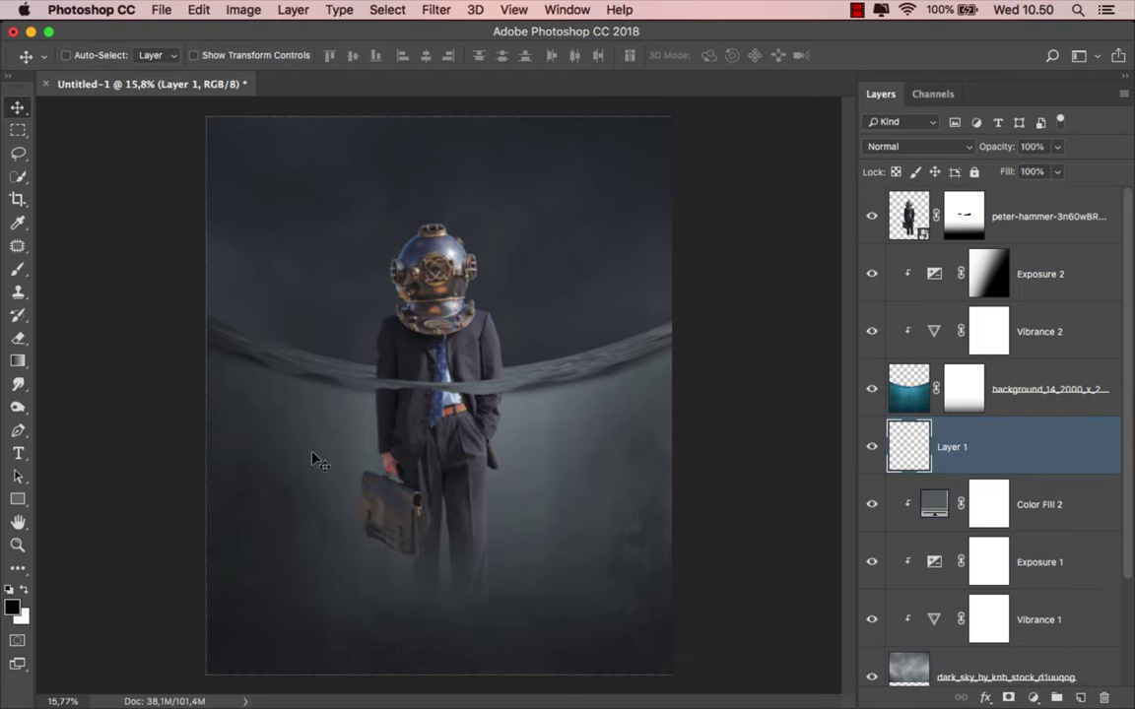
Step: Sample a grey-blue from the canvas as brush colour and set Layer 1 to Screen
left_click(20, 271)
left_click(70, 269)
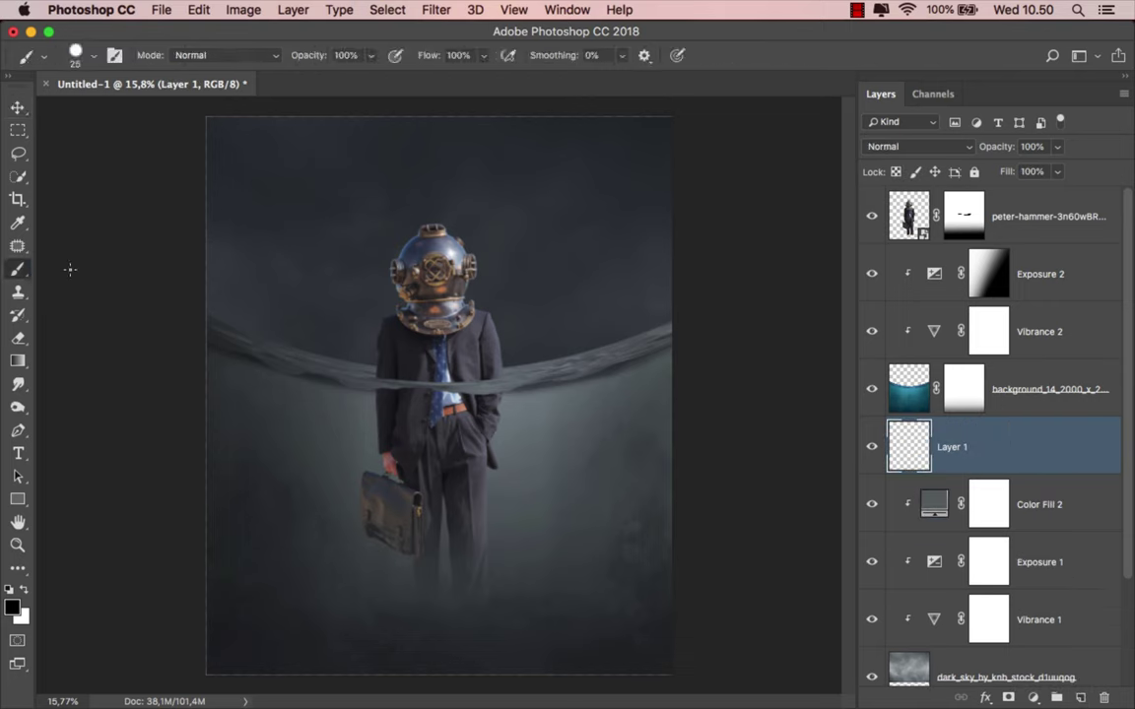
left_click(12, 607)
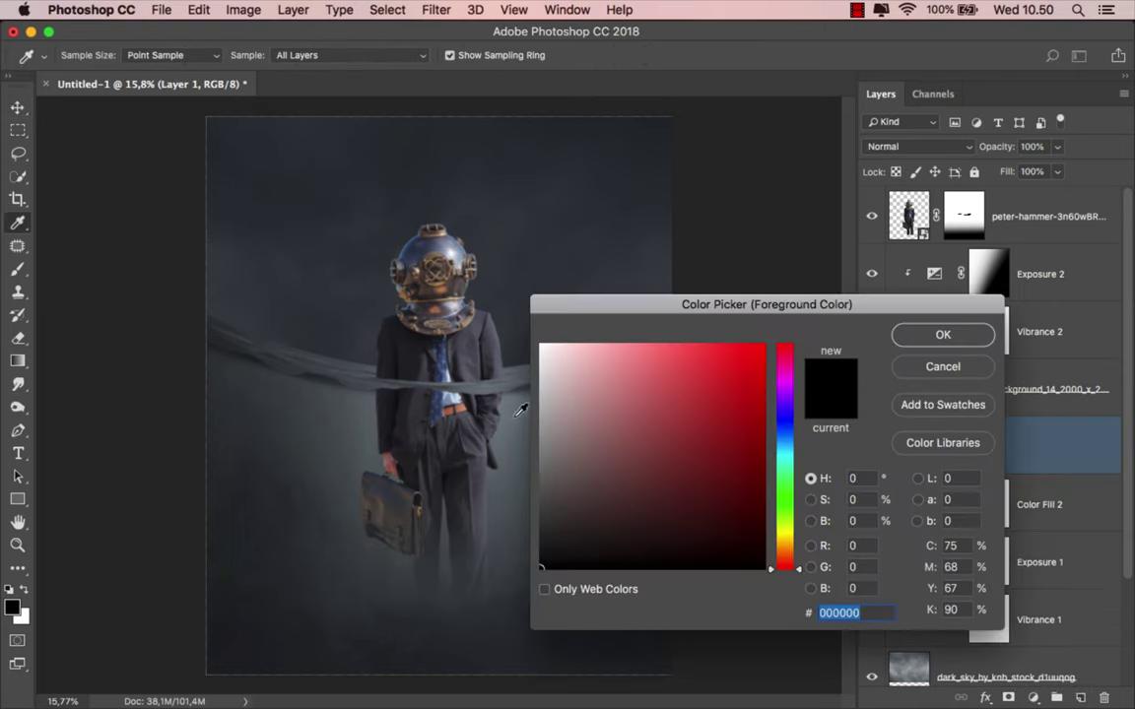
left_click(469, 368)
left_click(936, 335)
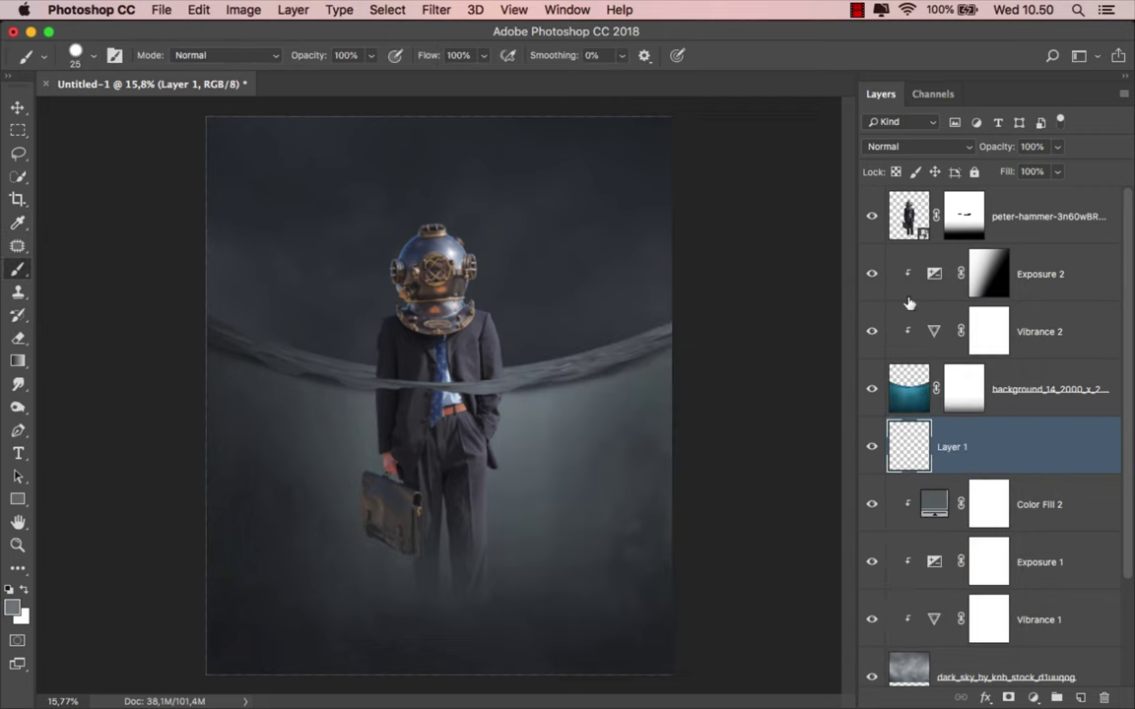
left_click(895, 150)
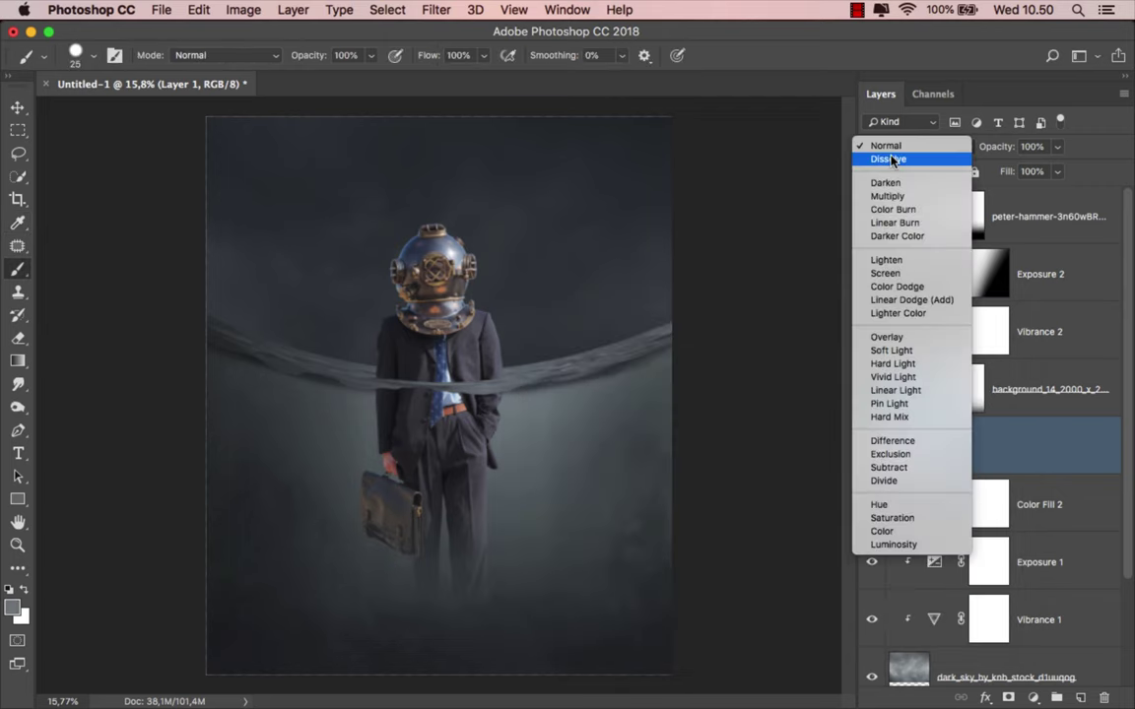
left_click(891, 271)
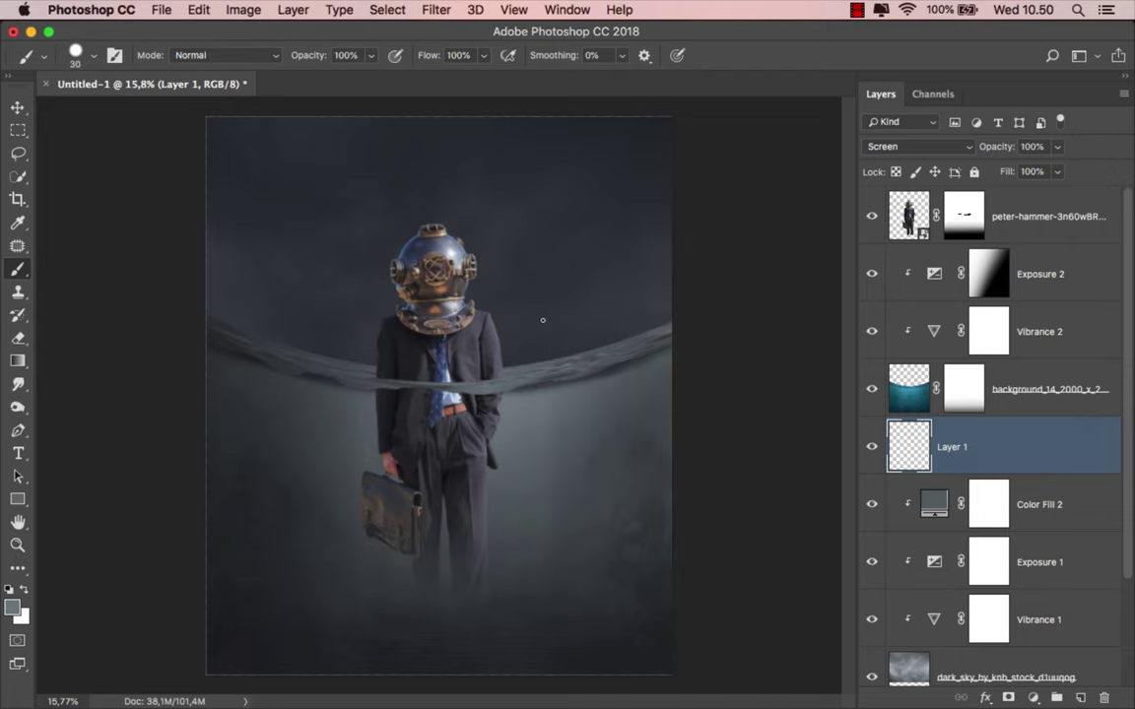
Step: Paint a soft 800 px glow beside the diver's neck, replacing a hard spot
key("bracketright")
key("bracketright")
key("bracketright")
key("bracketright")
key("bracketright")
key("bracketright")
key("bracketright")
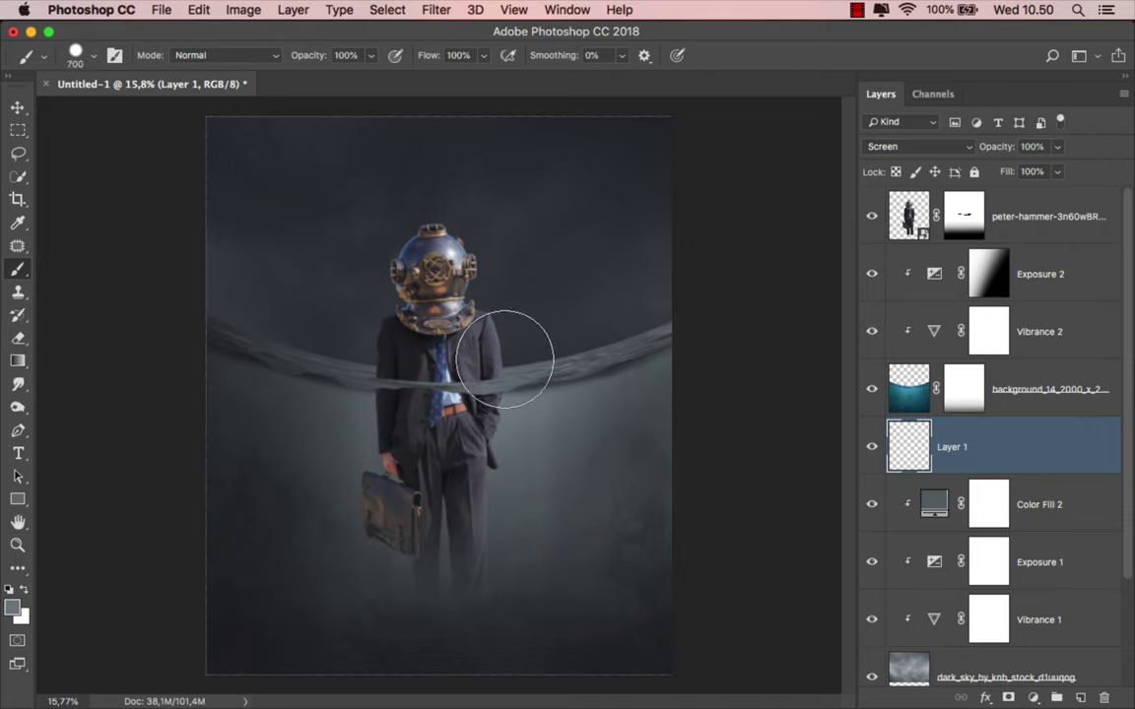
key("bracketright")
key("bracketright")
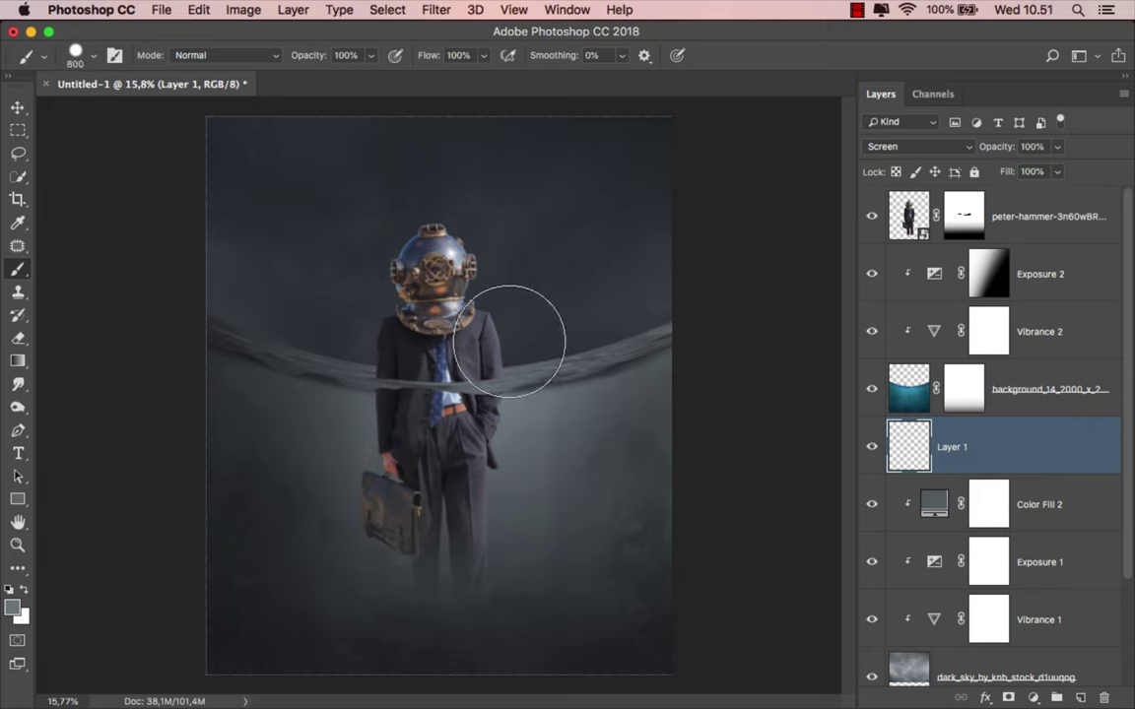
left_click_drag(504, 355, 491, 352)
key("ctrl+z")
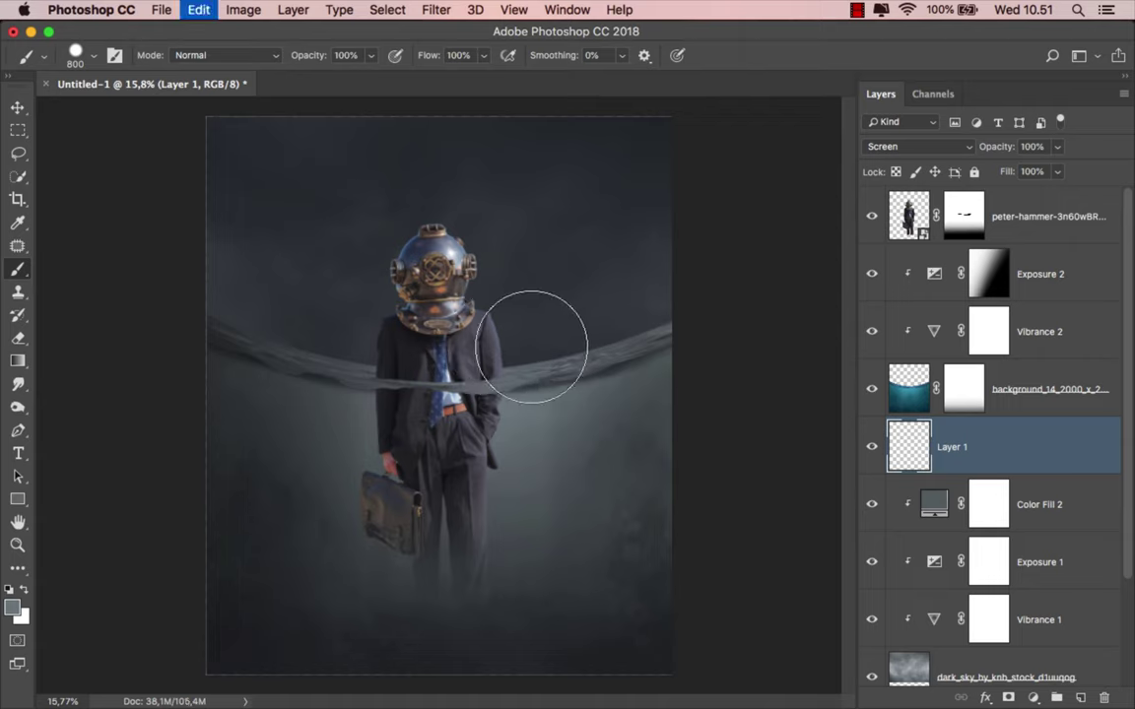
right_click(516, 341)
left_click(584, 521)
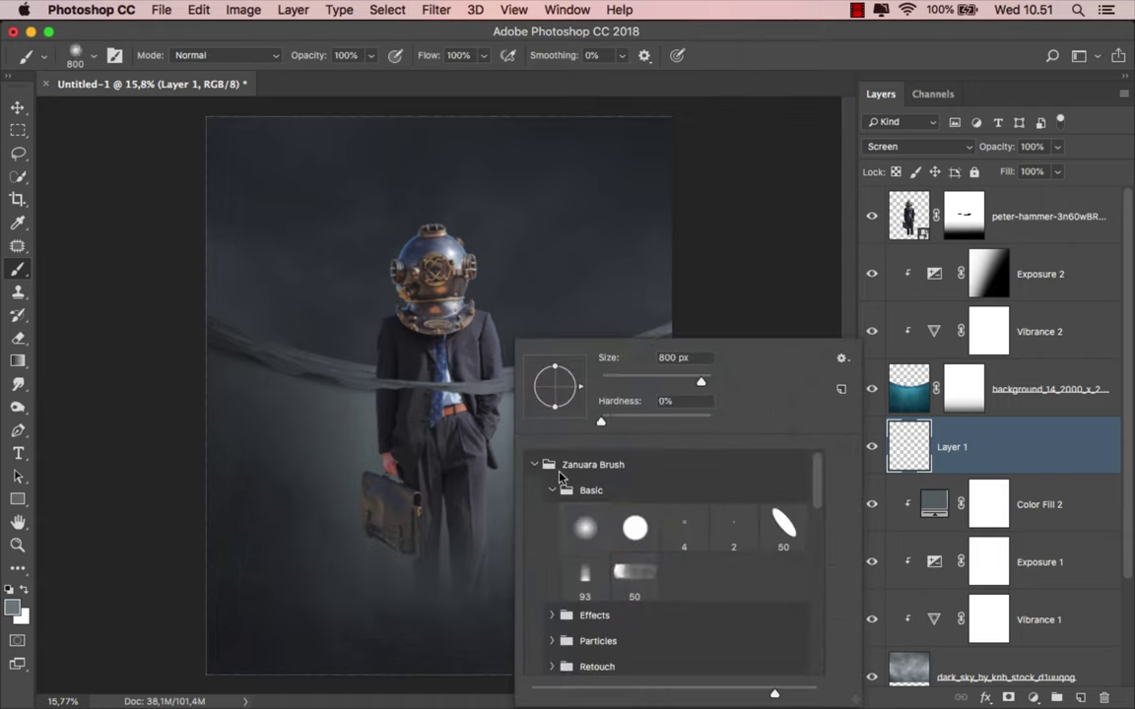
left_click(438, 317)
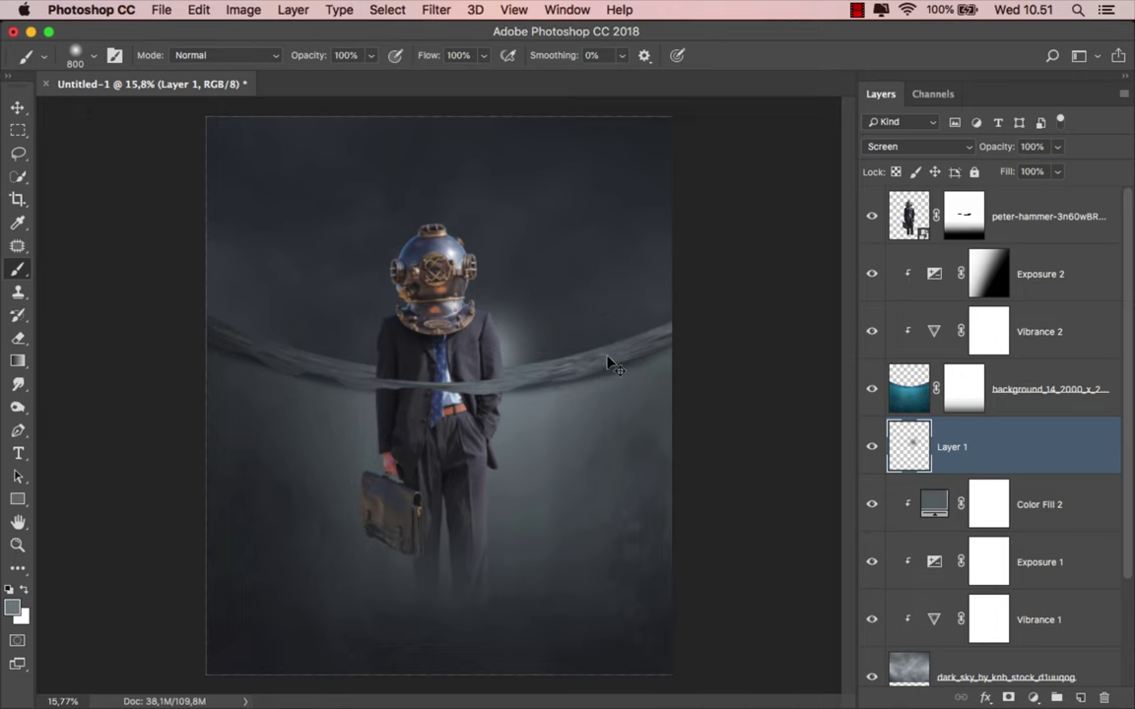
Step: Scale the glow up to about 267% and nudge it slightly down and left
key("super+t")
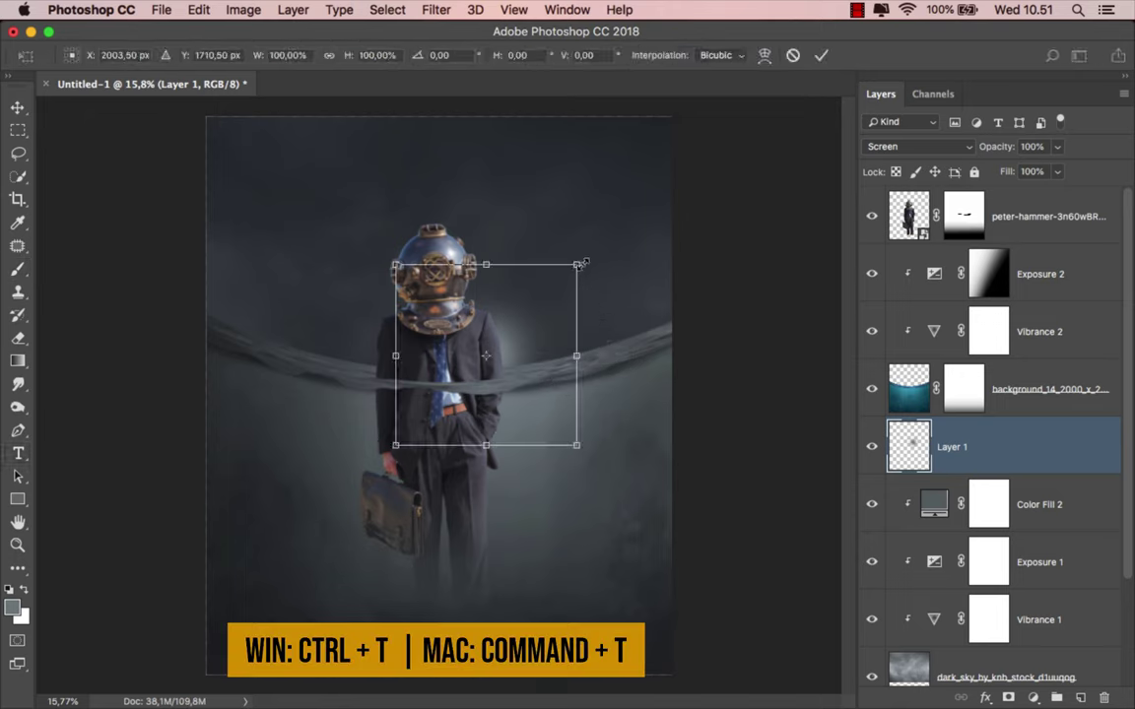
left_click_drag(581, 264, 760, 143)
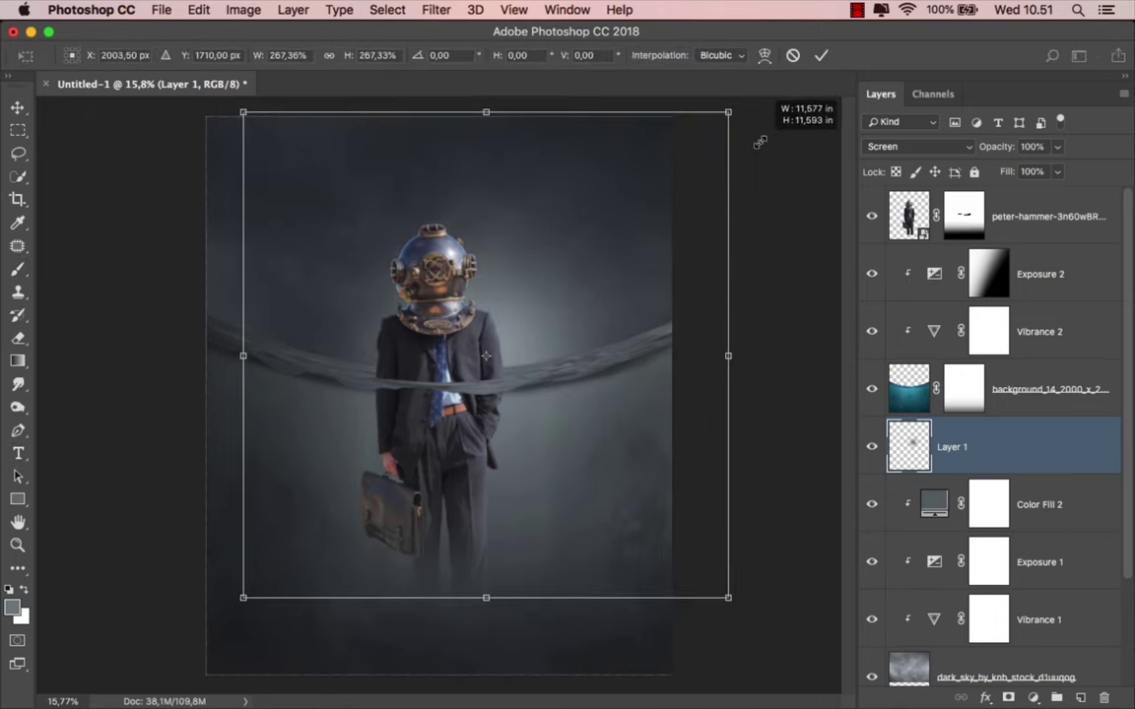
left_click_drag(633, 311, 625, 334)
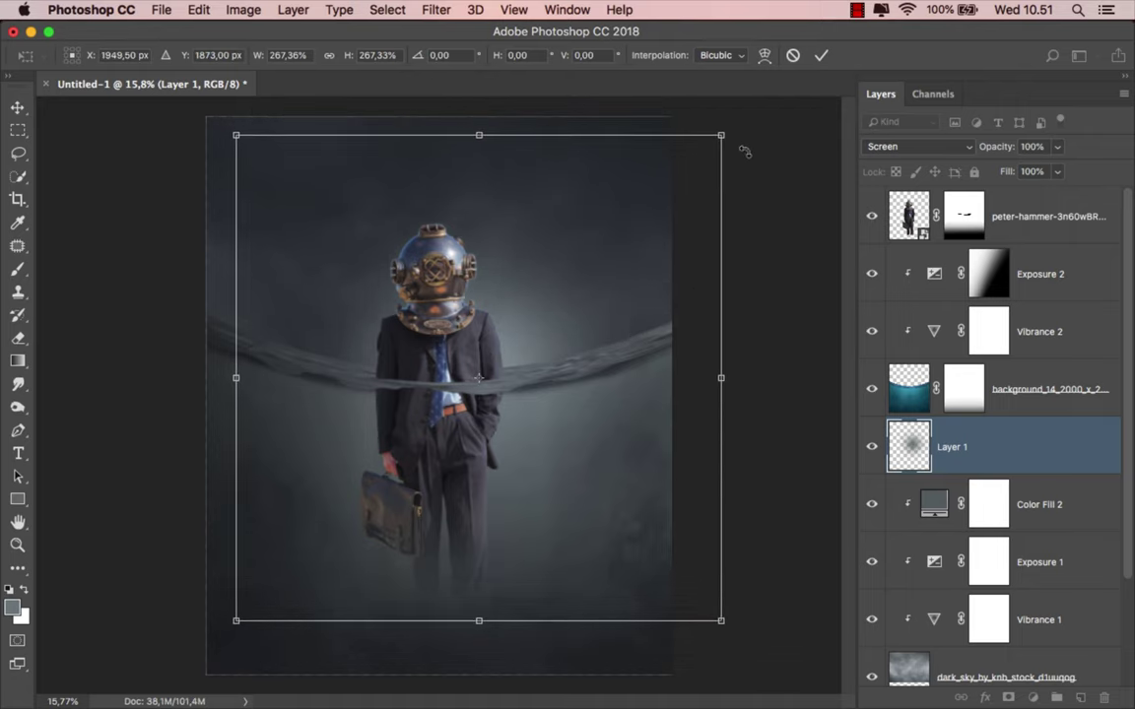
left_click(821, 56)
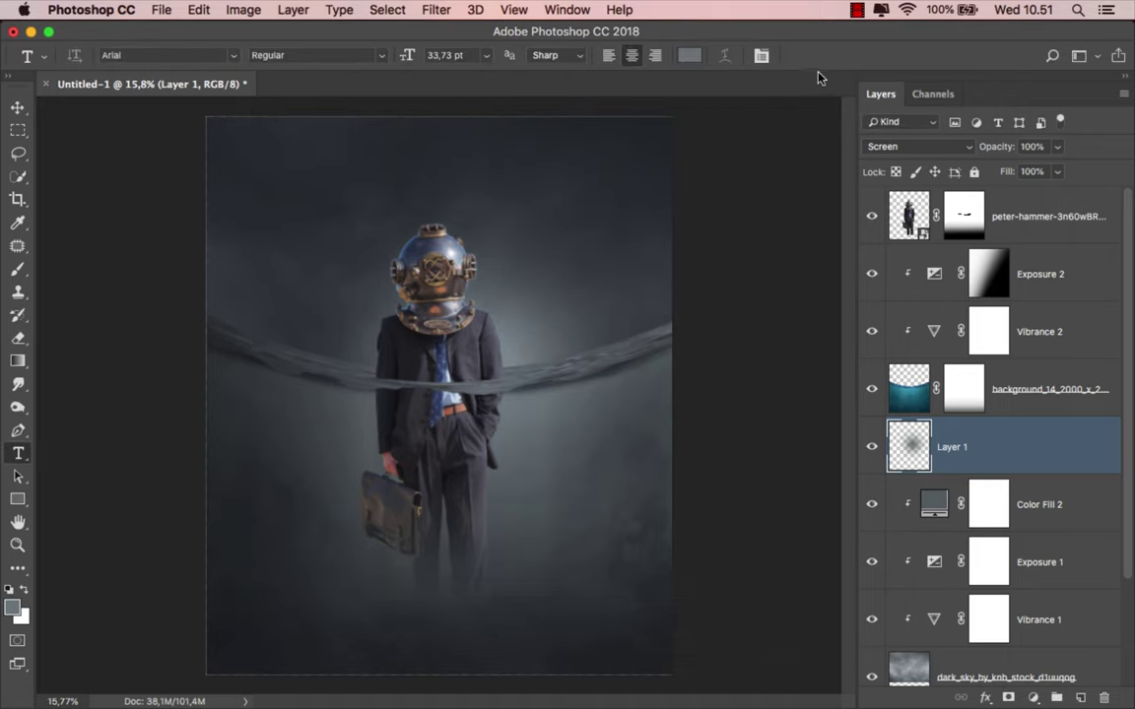
Step: Lower Layer 1's fill to 80% and compare the glow on and off
left_click(1057, 172)
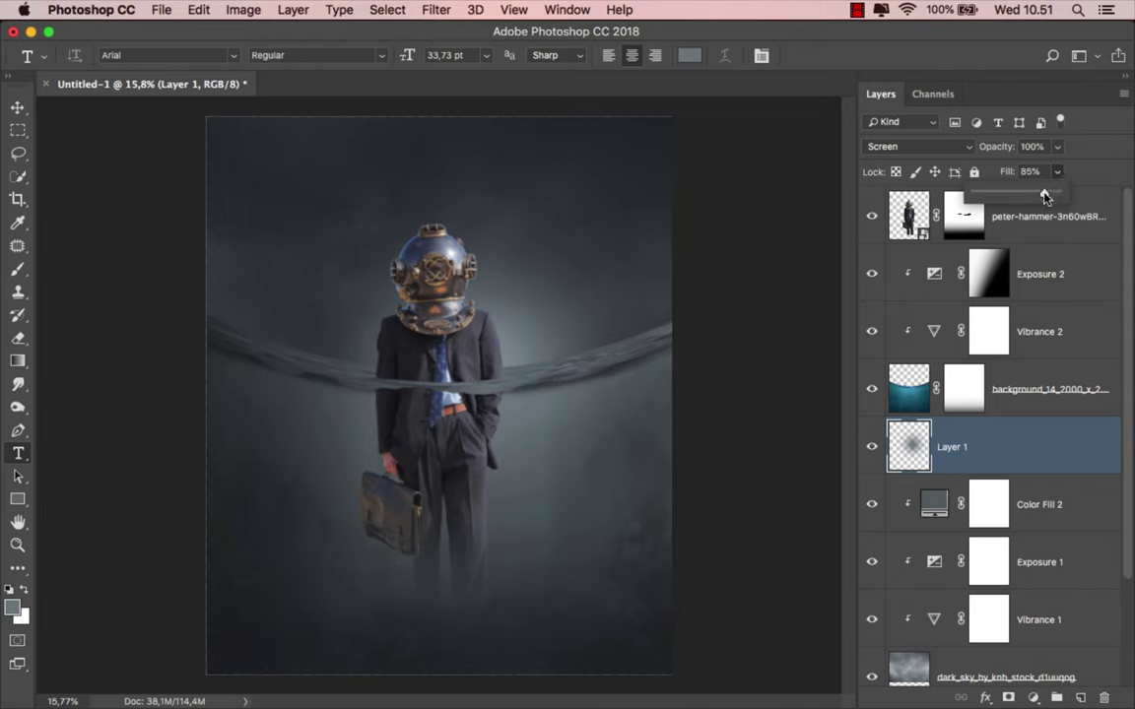
left_click_drag(1045, 196, 1042, 196)
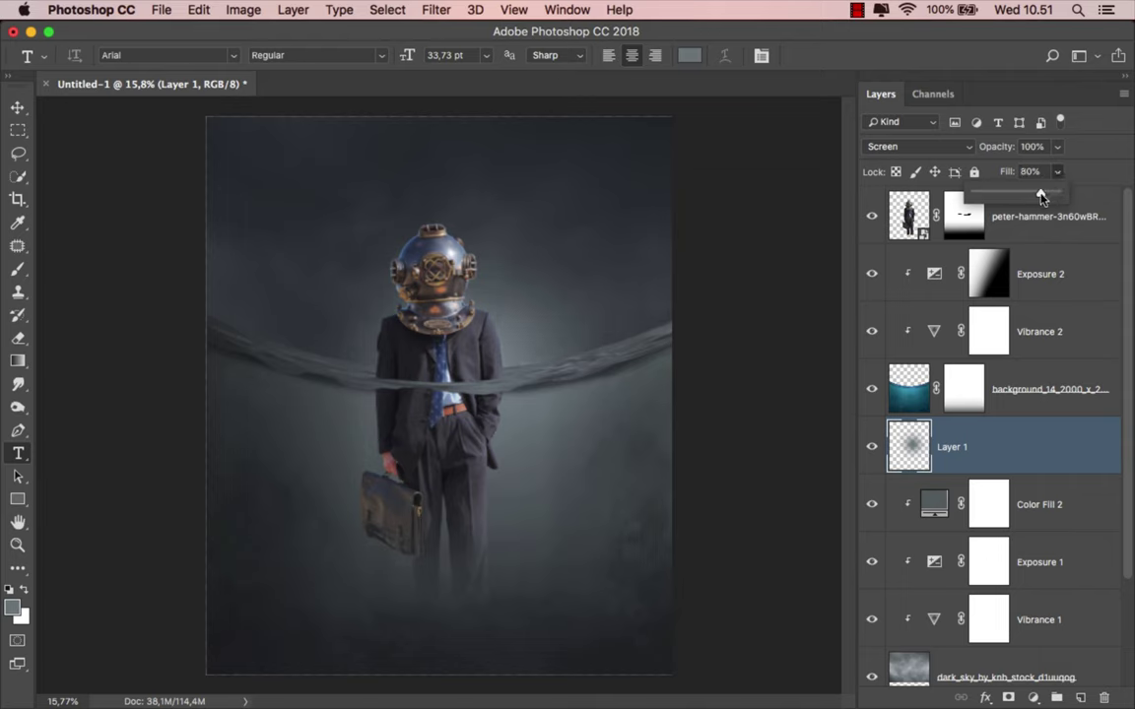
left_click(871, 448)
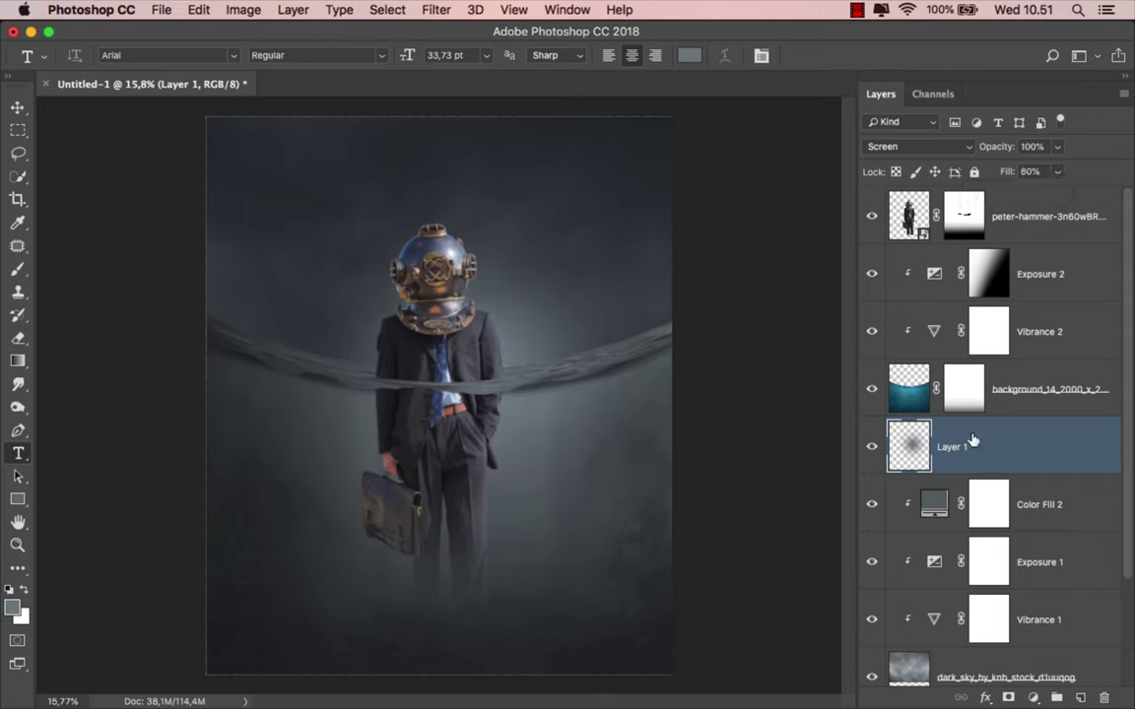
key("b")
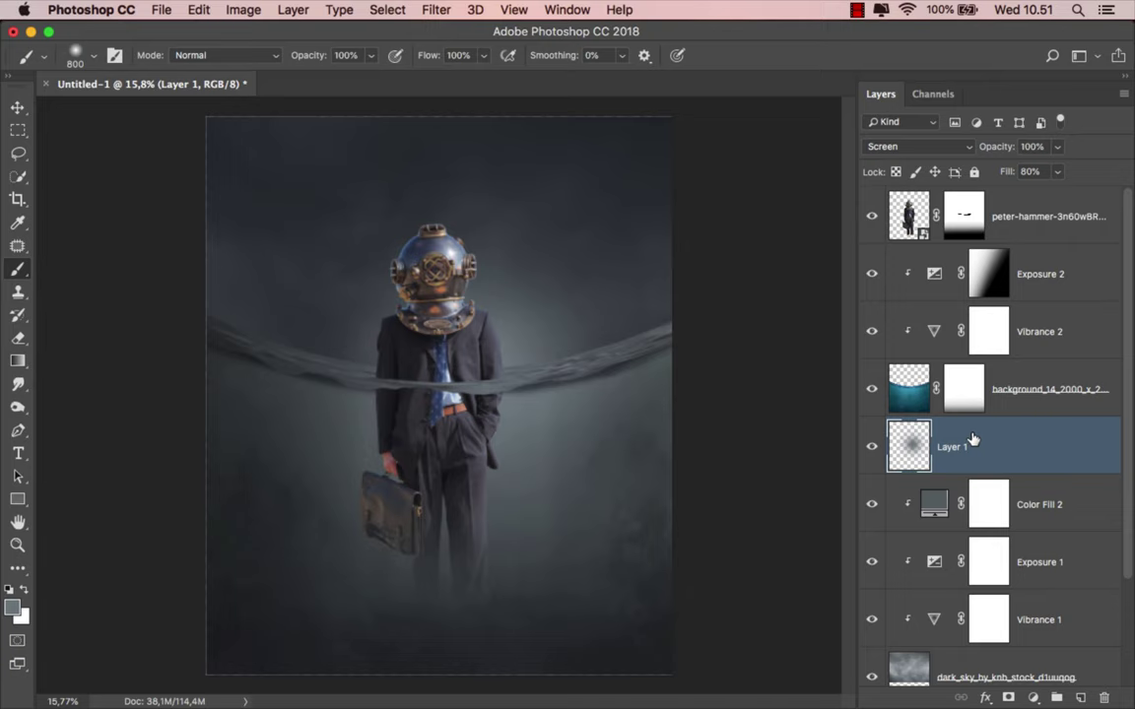
left_click(1039, 222)
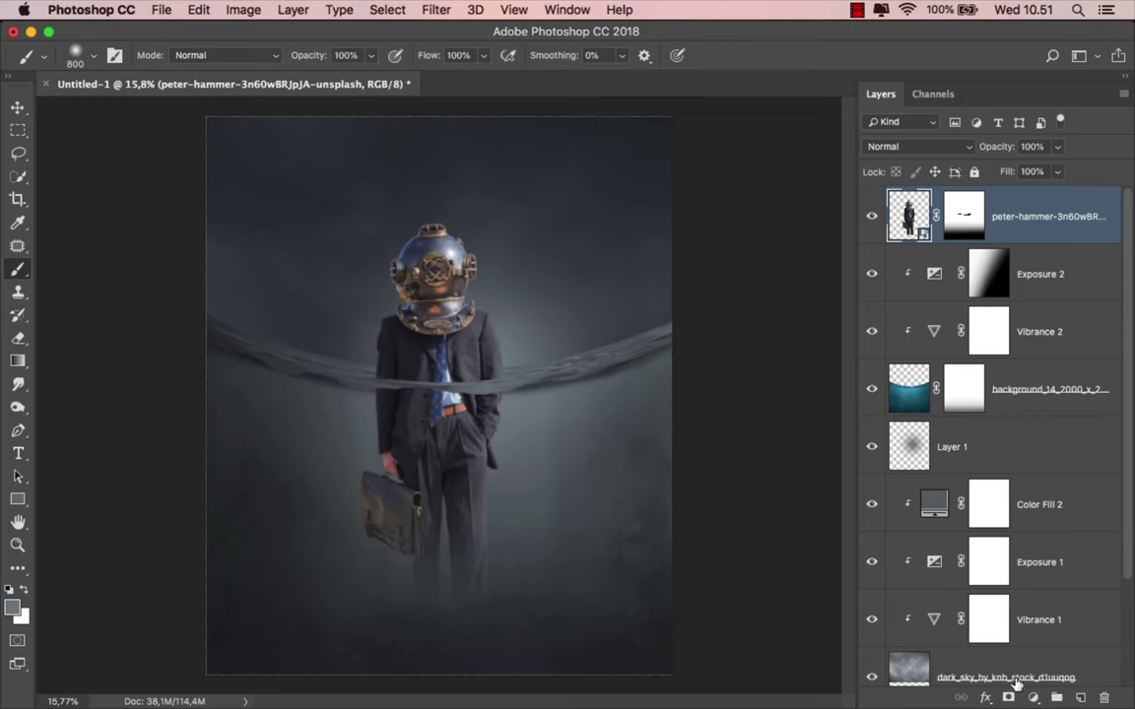
Step: Add a black-to-white Gradient Map adjustment above the figure
left_click(1033, 698)
left_click(1040, 648)
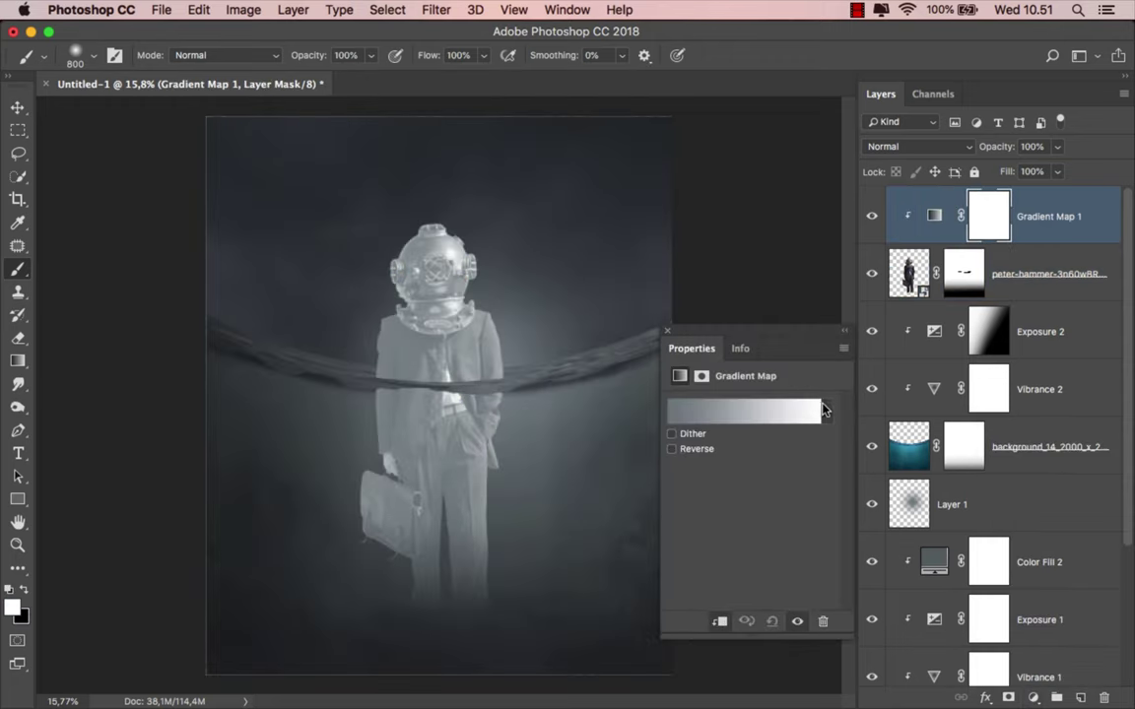
left_click(825, 411)
left_click(743, 452)
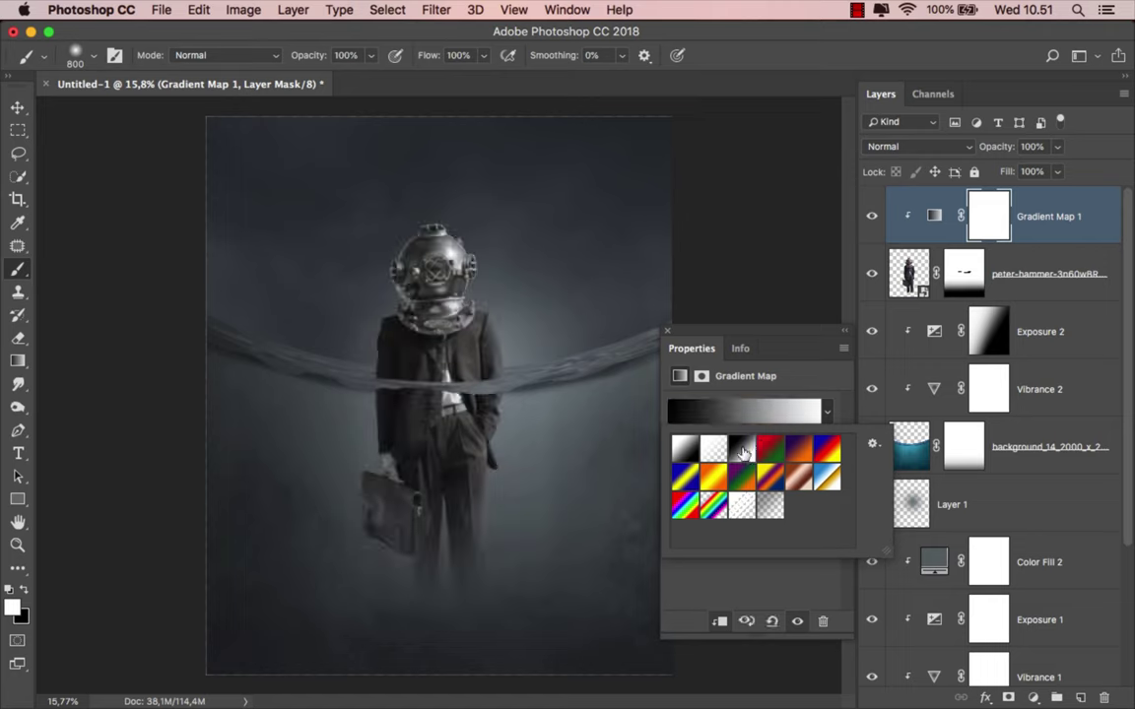
left_click(674, 336)
left_click(735, 324)
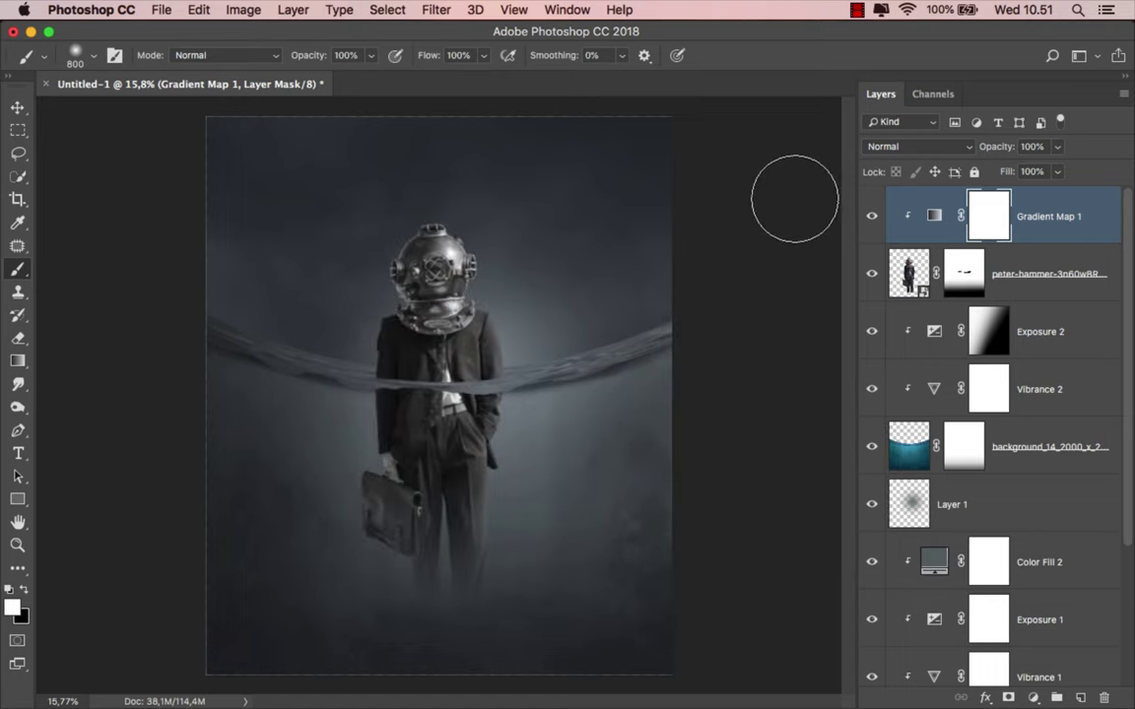
Step: Set Gradient Map 1 to Soft Light blending at 29% fill
left_click(883, 148)
left_click(898, 348)
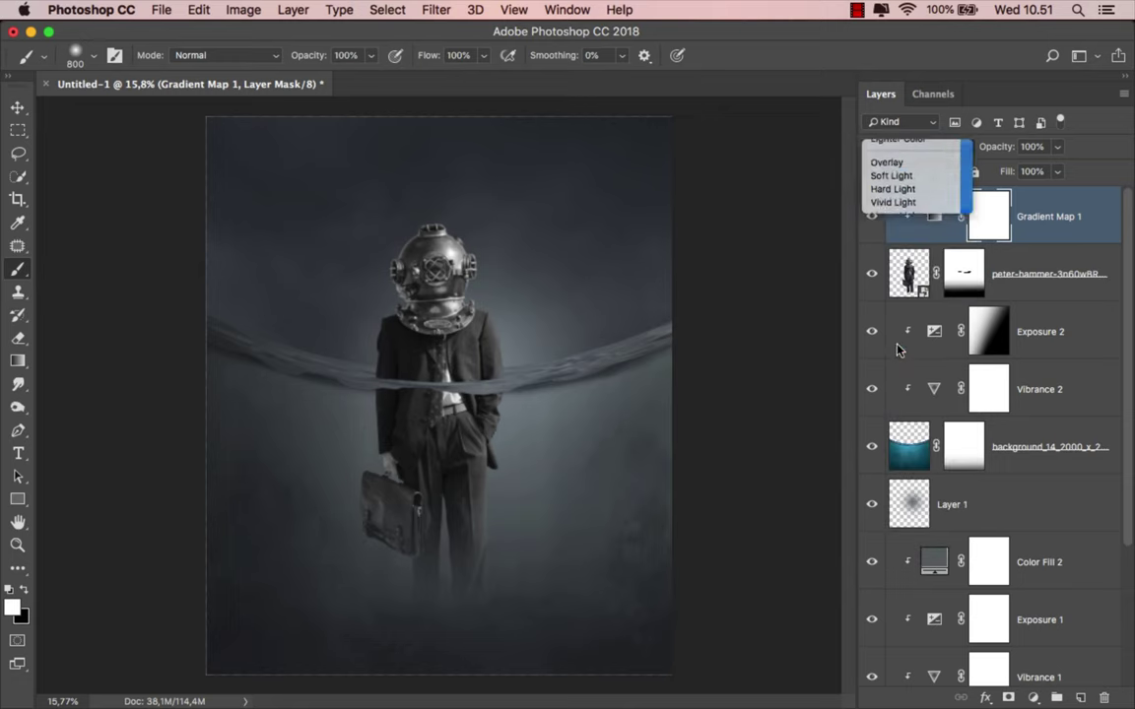
left_click(1057, 172)
left_click_drag(1059, 193, 999, 197)
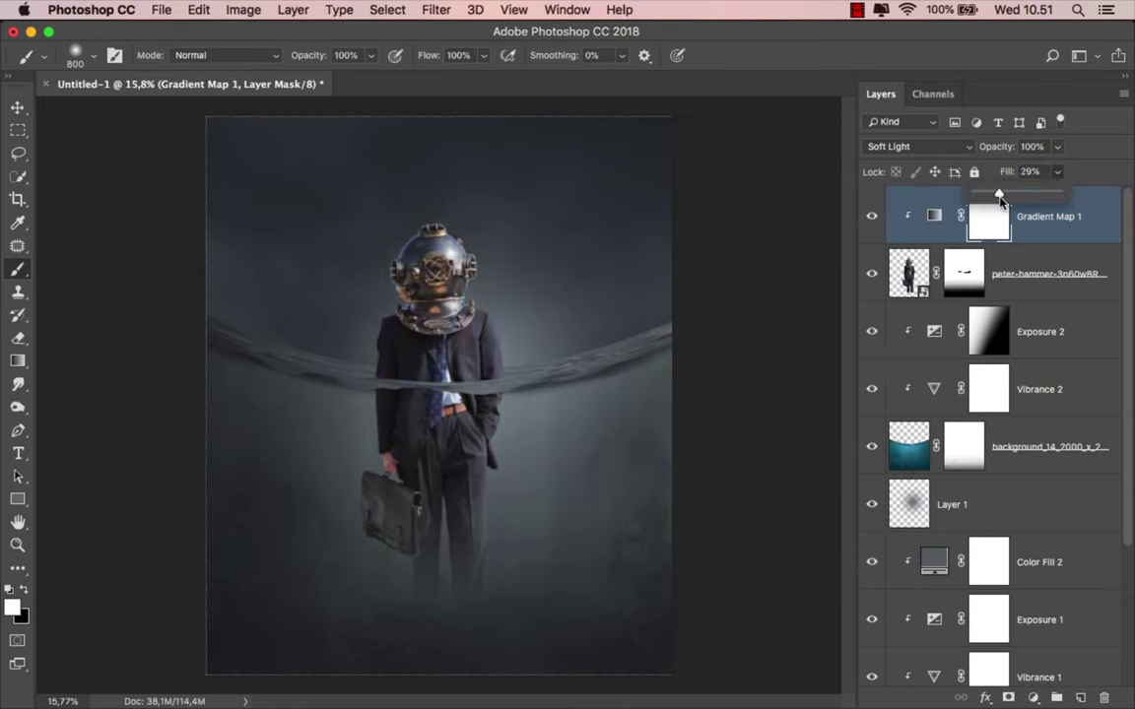
left_click(1023, 228)
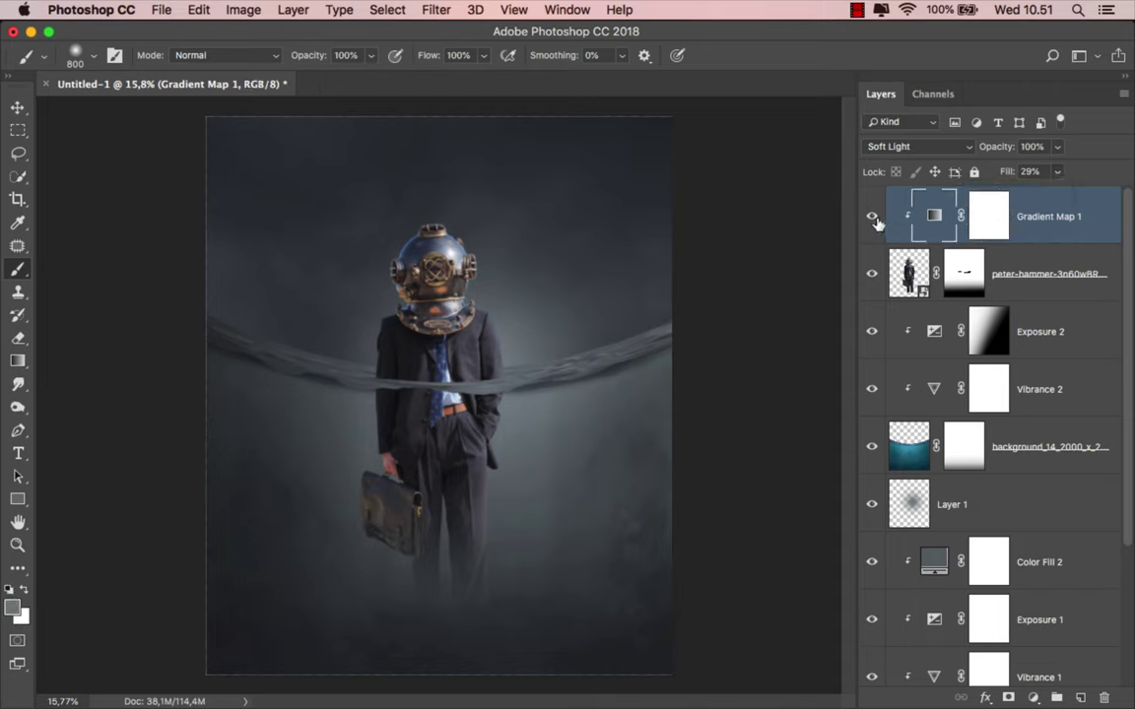
key("v")
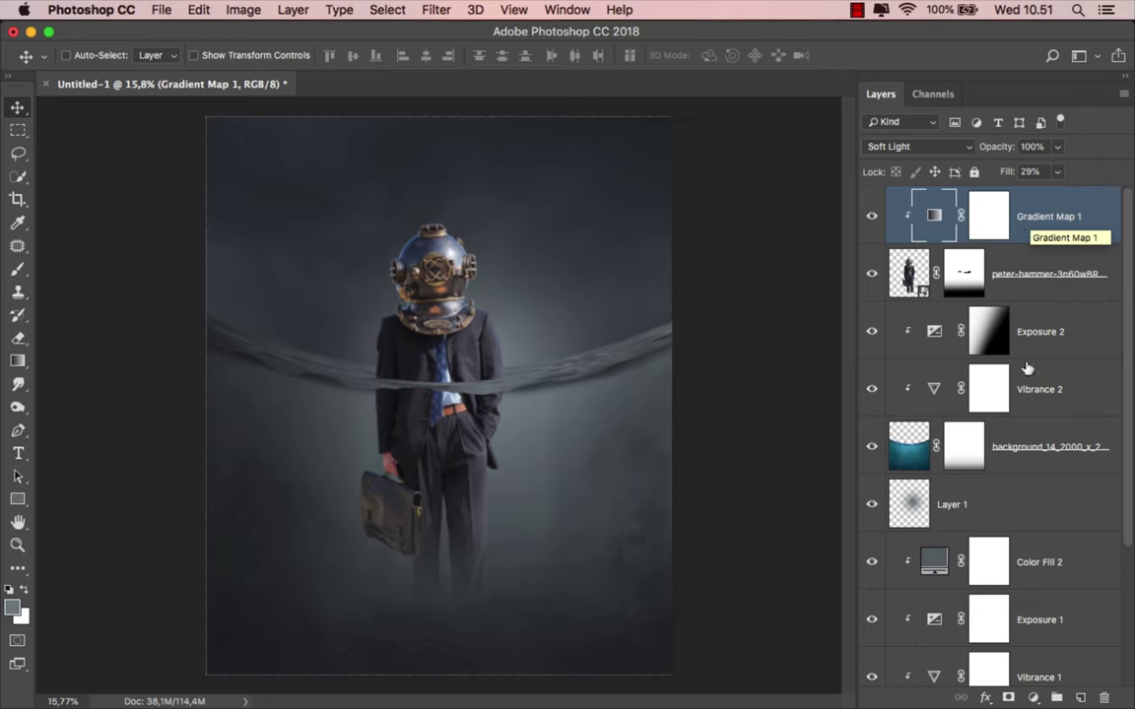
Step: Add a Vibrance adjustment clipped to the figure with vibrance at -58
left_click(1033, 697)
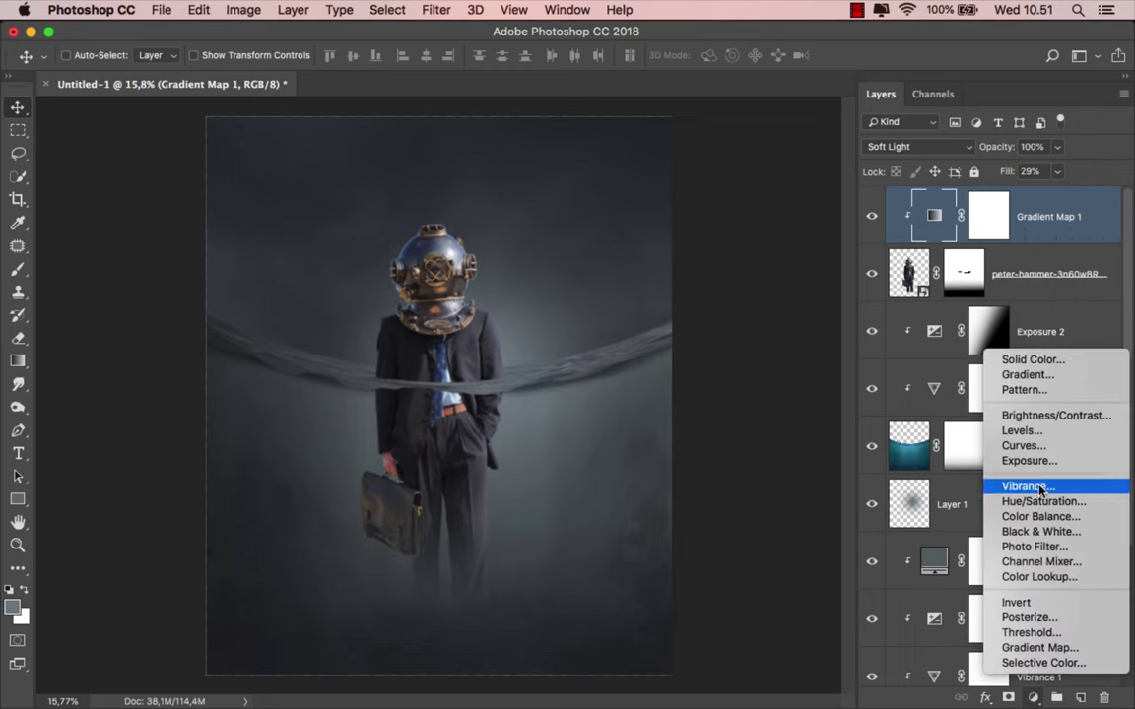
left_click(1025, 485)
left_click(720, 620)
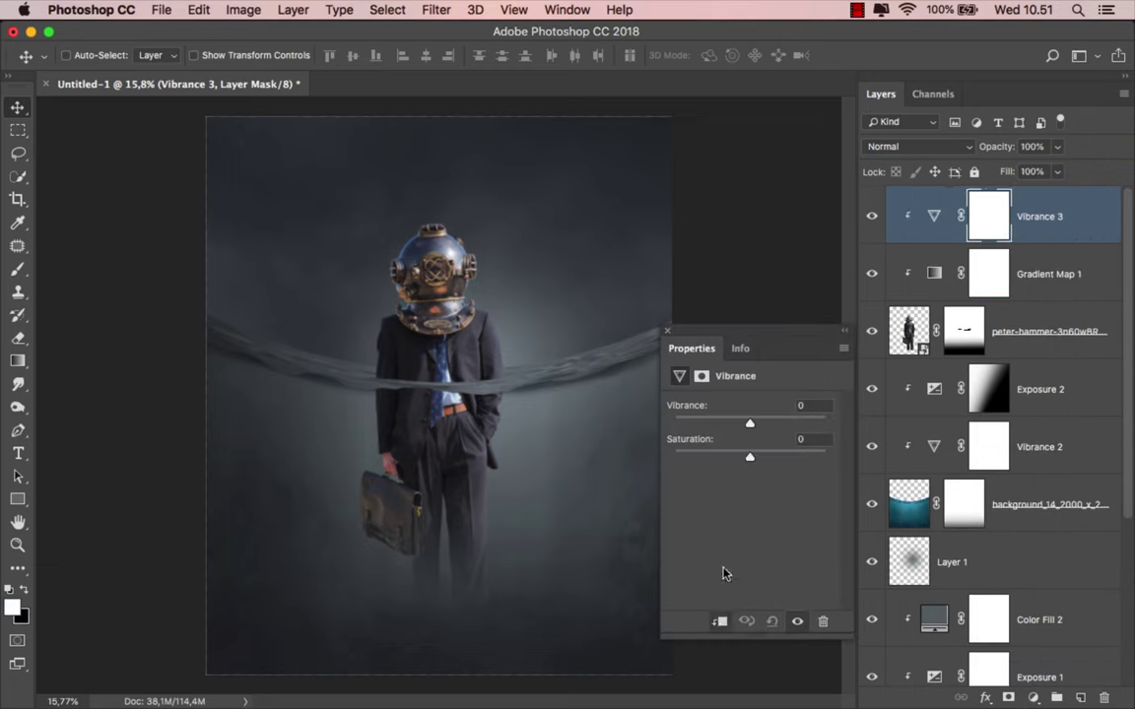
left_click_drag(747, 424, 705, 424)
left_click(669, 331)
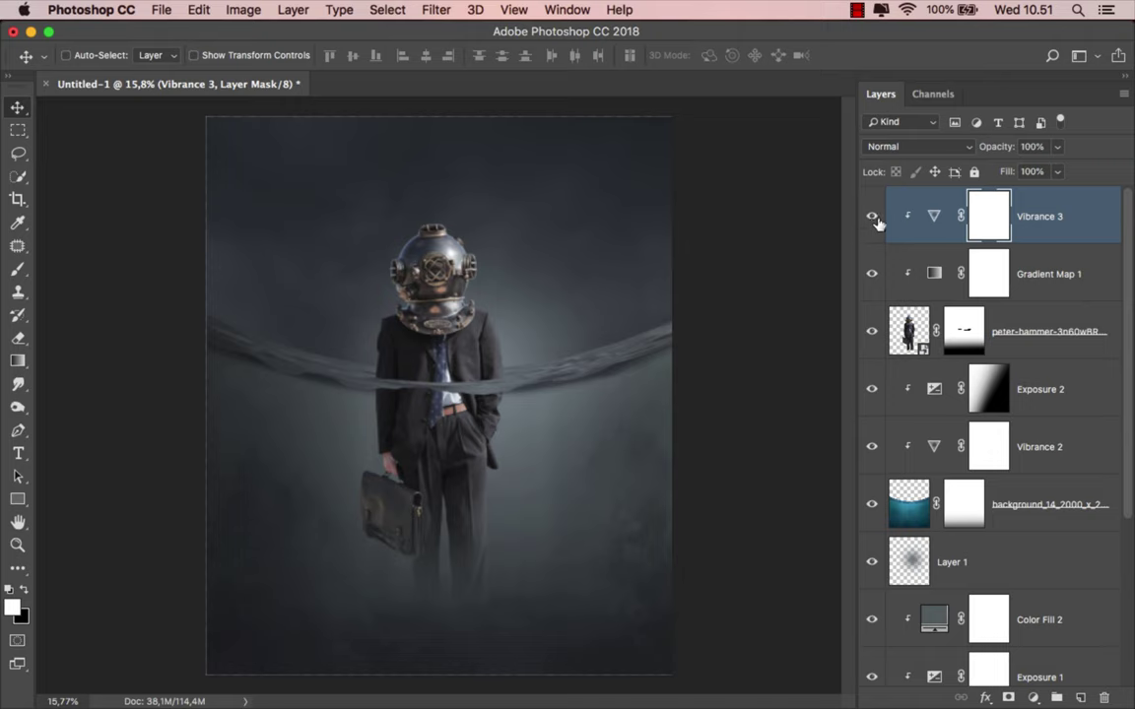
left_click(932, 213)
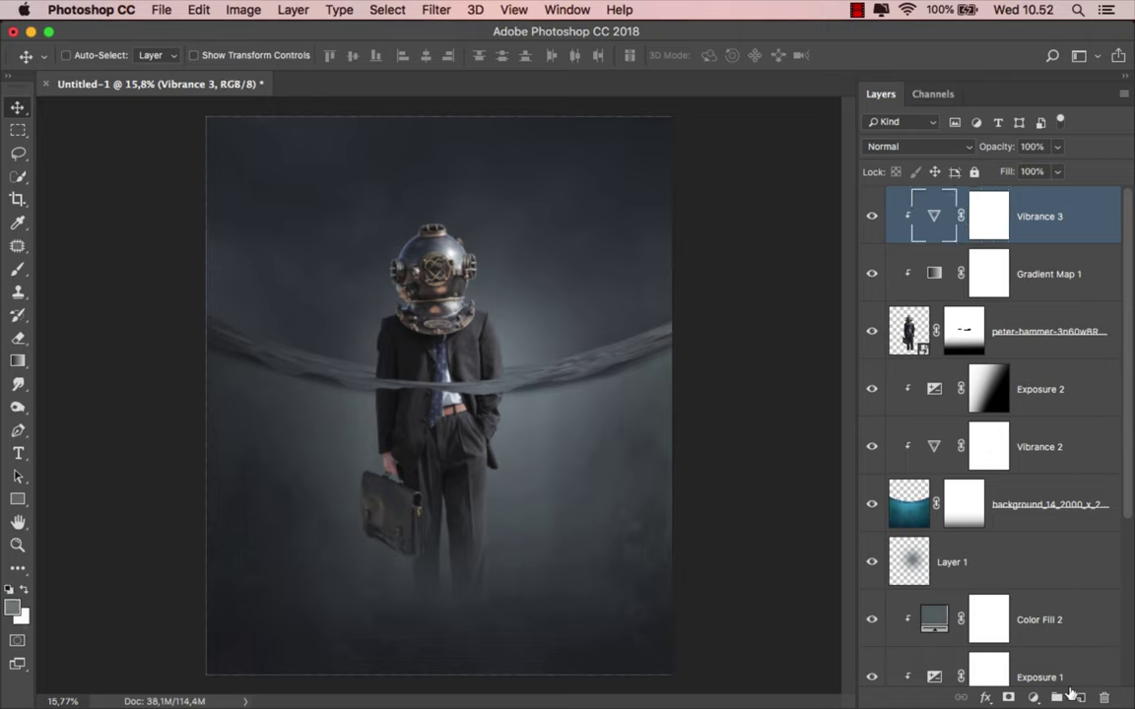
Step: Add an empty Layer 2 clipped to the layers below
left_click(1080, 697)
right_click(880, 202)
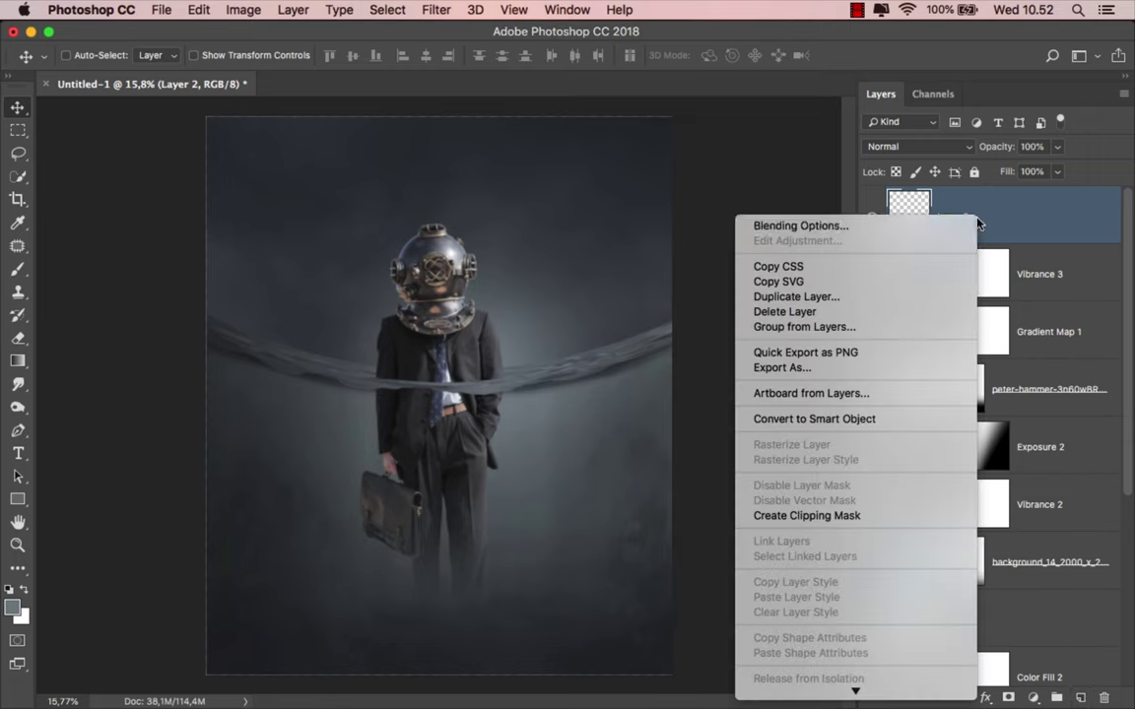
left_click(882, 516)
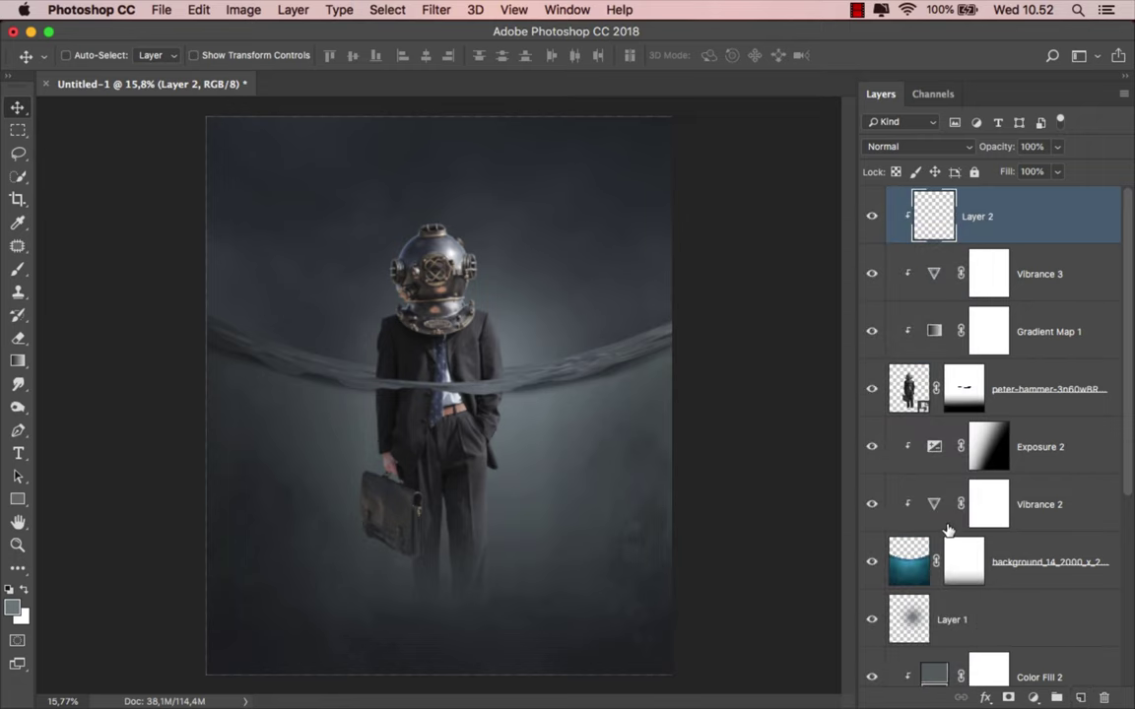
left_click(1032, 696)
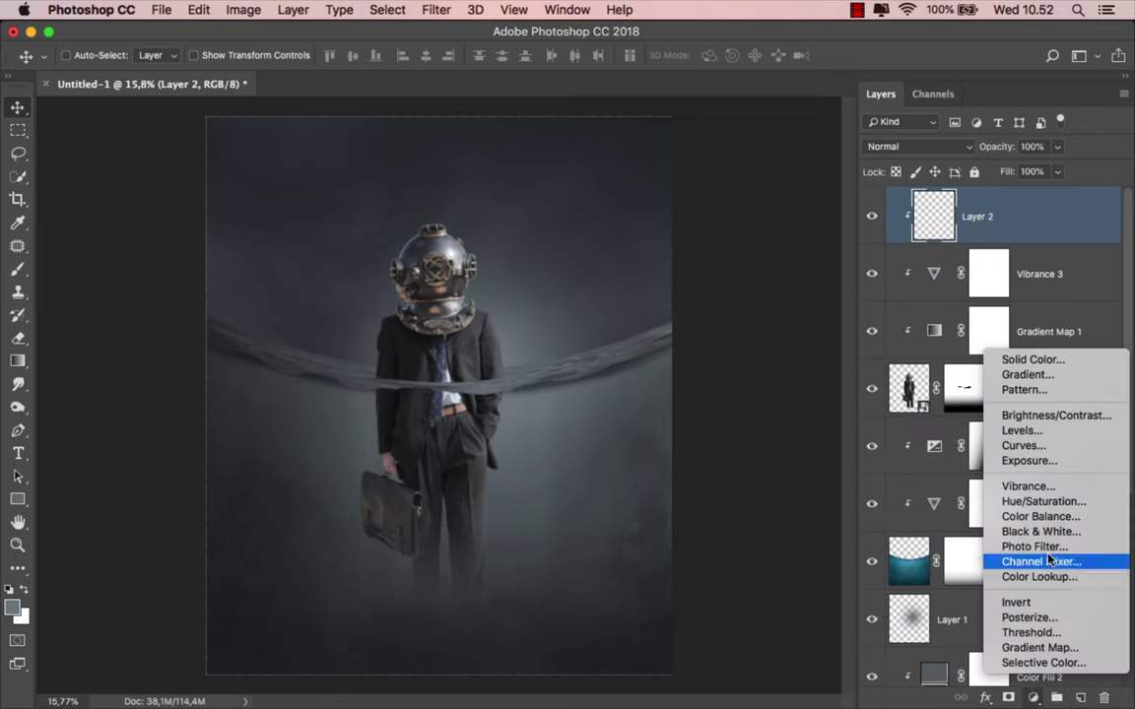
Step: Add a dark blue-grey #4f555a Solid Color fill layer
left_click(1041, 361)
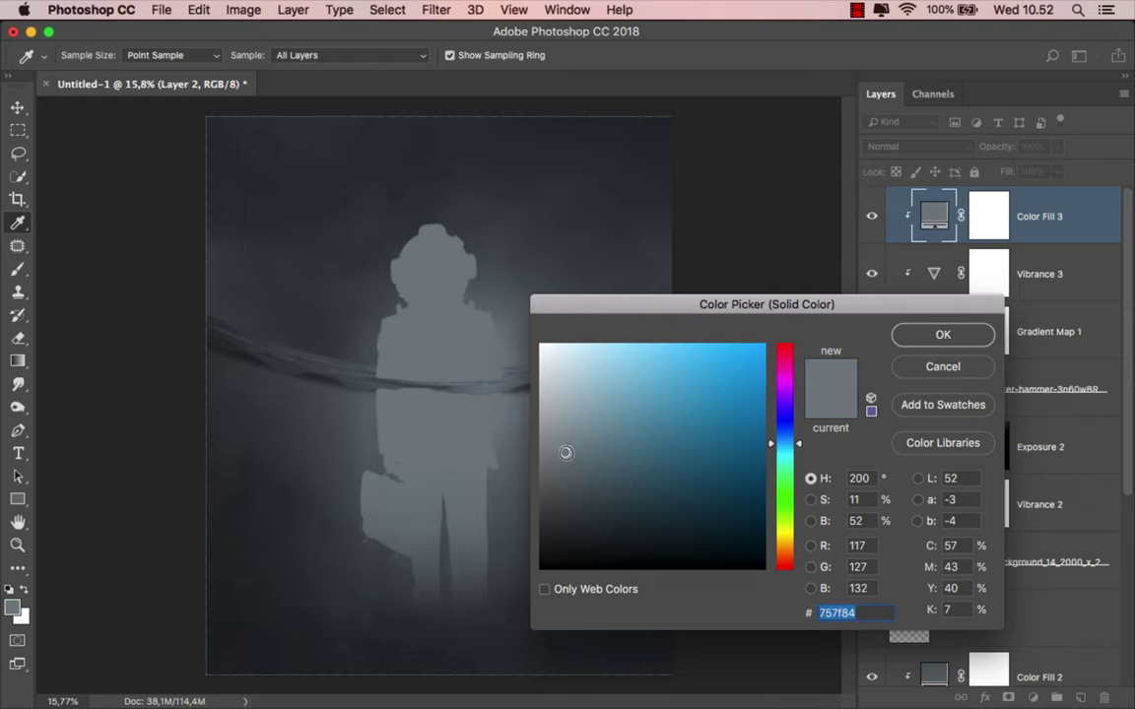
left_click_drag(565, 452, 567, 489)
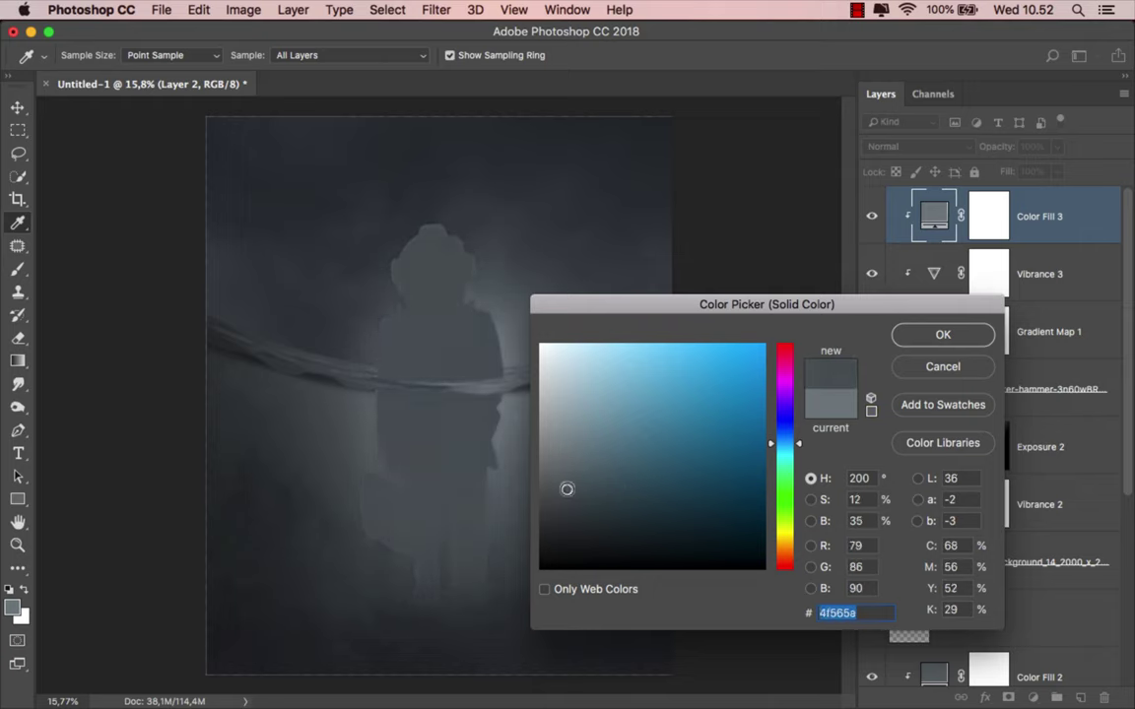
left_click(786, 442)
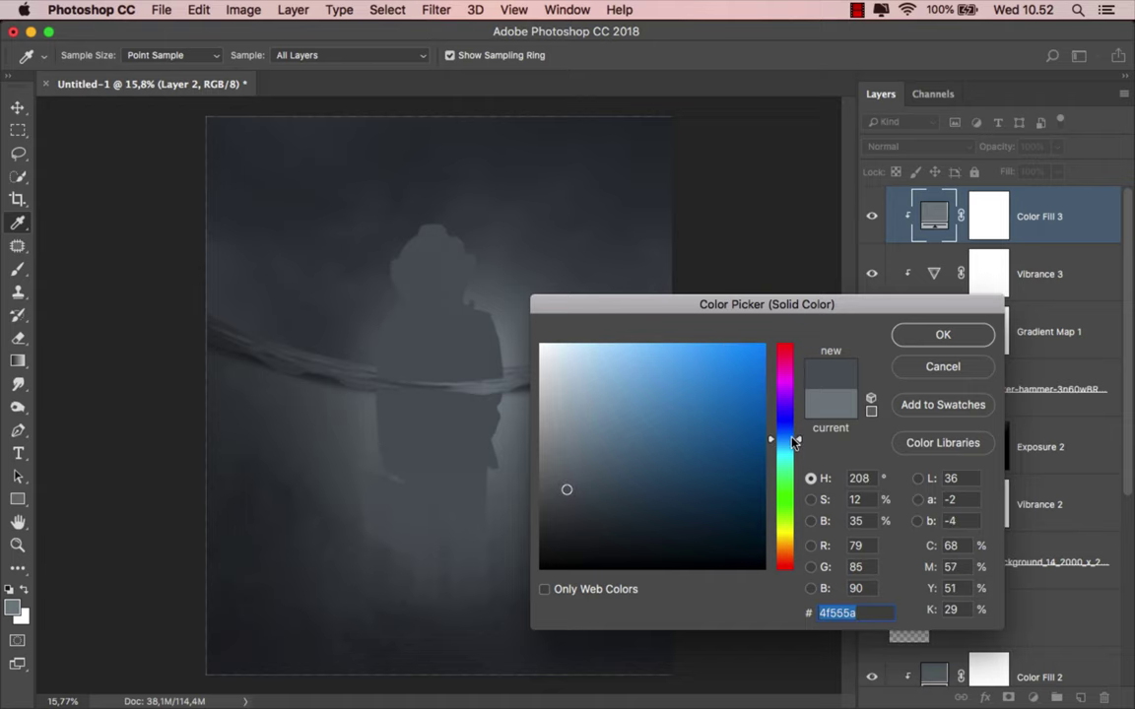
left_click(939, 336)
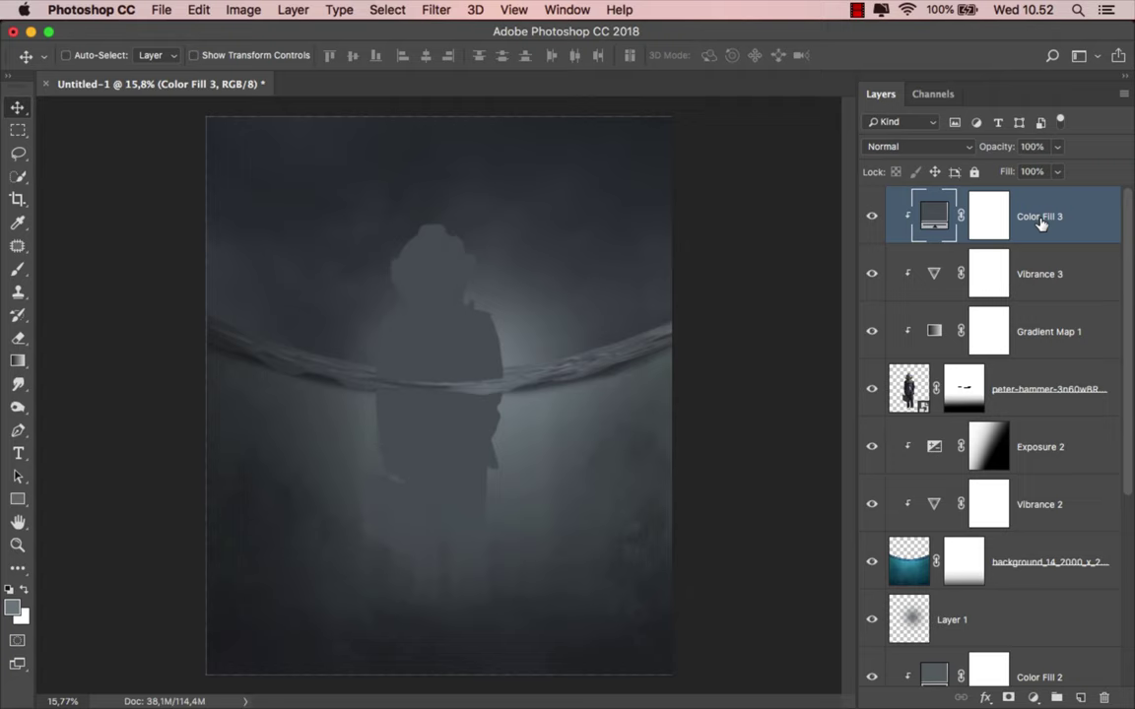
Step: Set the Color Fill 3 layer to 60% opacity and target its mask
left_click(1056, 148)
left_click_drag(1039, 168, 1034, 172)
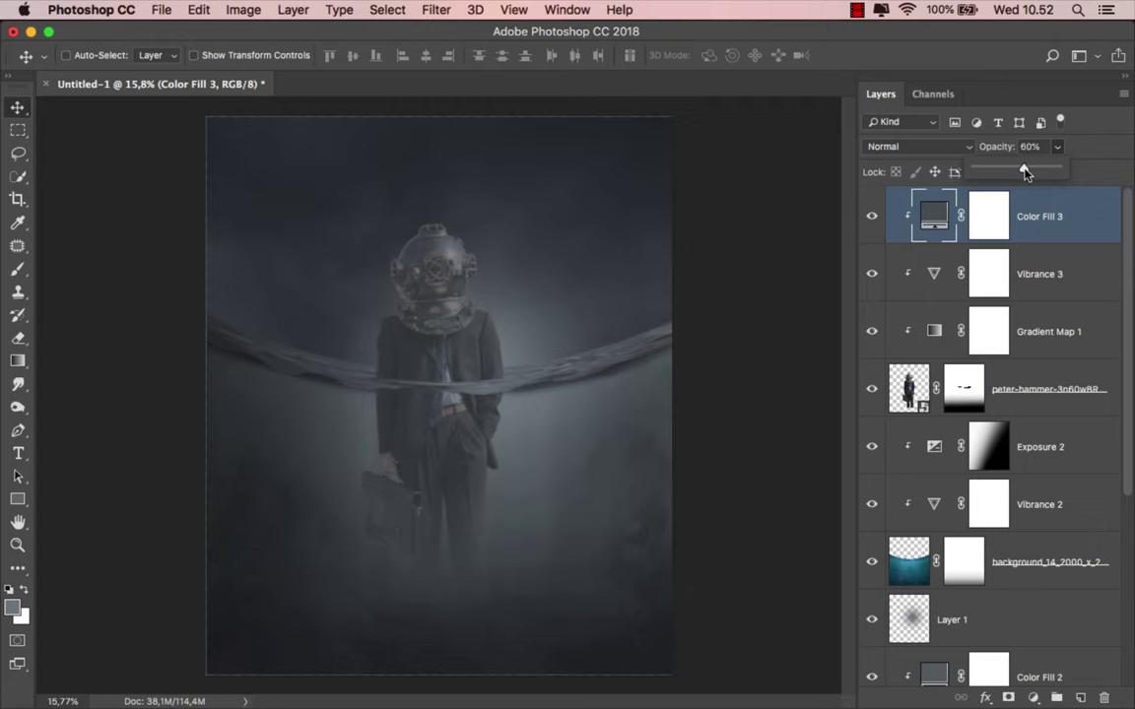
left_click(1025, 215)
left_click(988, 217)
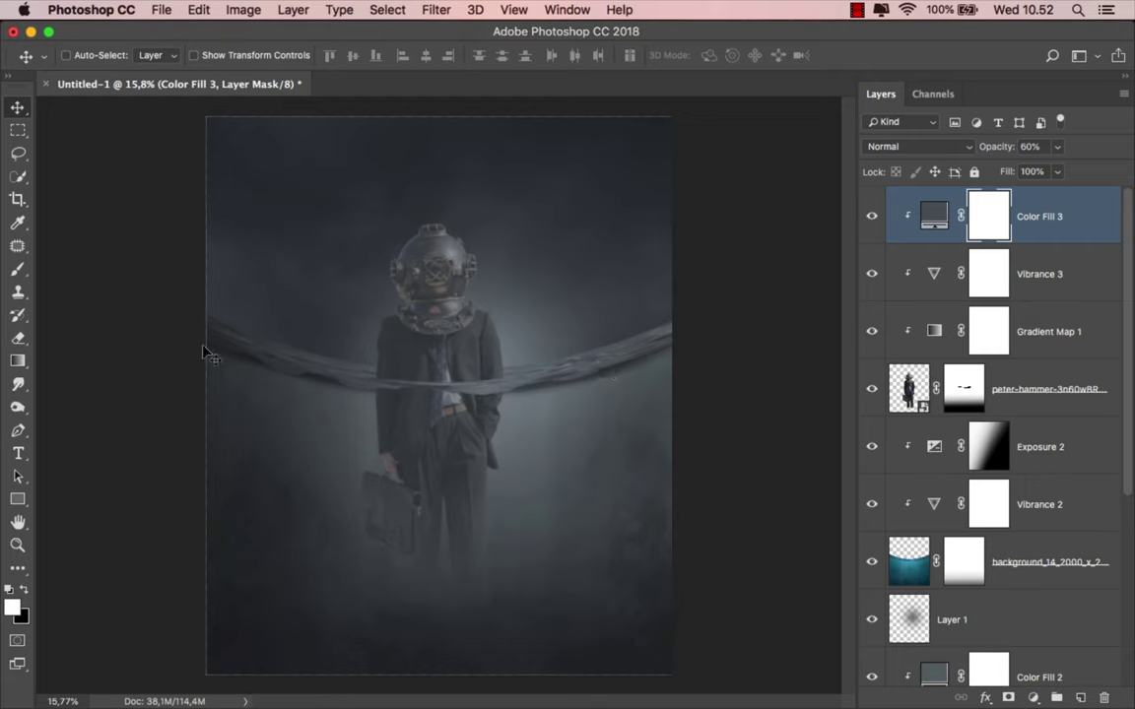
Step: Set up a fully hard black brush for painting the Color Fill 3 mask
left_click(22, 270)
left_click(79, 268)
left_click(24, 588)
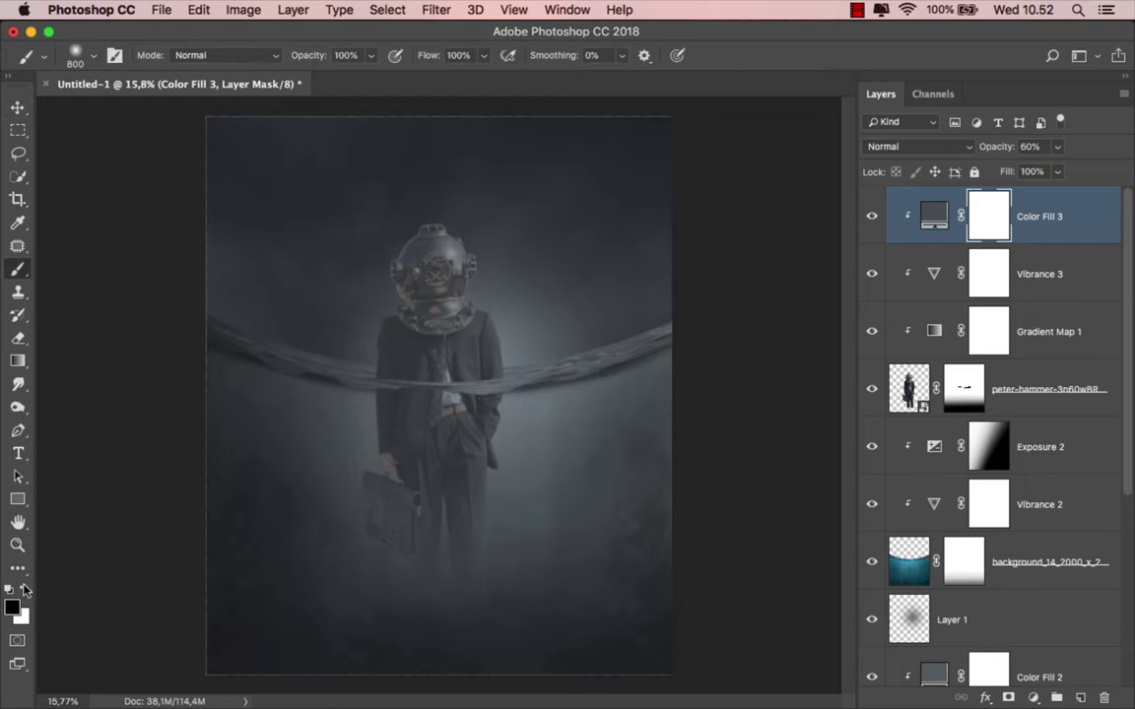
scroll(485, 297, "up", 3)
right_click(524, 275)
left_click_drag(537, 365, 714, 365)
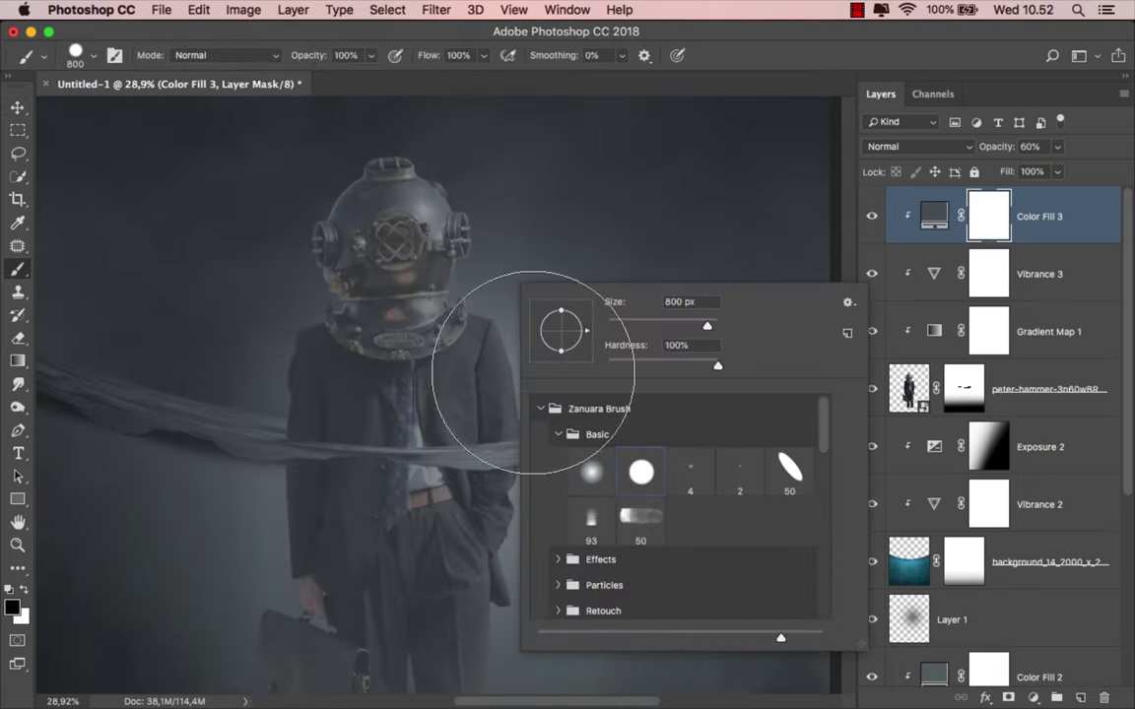
key("Return")
Step: Paint the grey wash off the helmet and collar on the mask, shrinking the brush to 156 px
left_click_drag(423, 285, 342, 216)
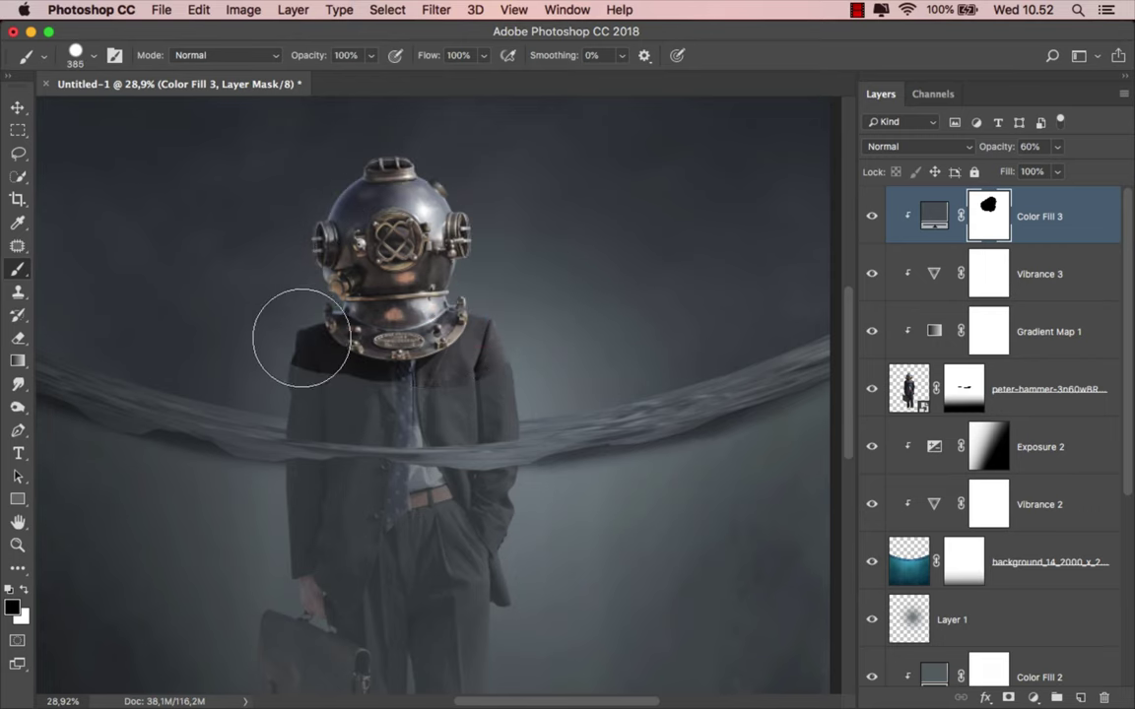
left_click_drag(317, 342, 380, 383)
scroll(470, 408, "up", 4)
mouse_move(502, 405)
left_mouse_down()
mouse_move(543, 399)
mouse_move(280, 412)
mouse_move(242, 440)
mouse_move(143, 394)
left_mouse_up()
scroll(448, 377, "down", 4)
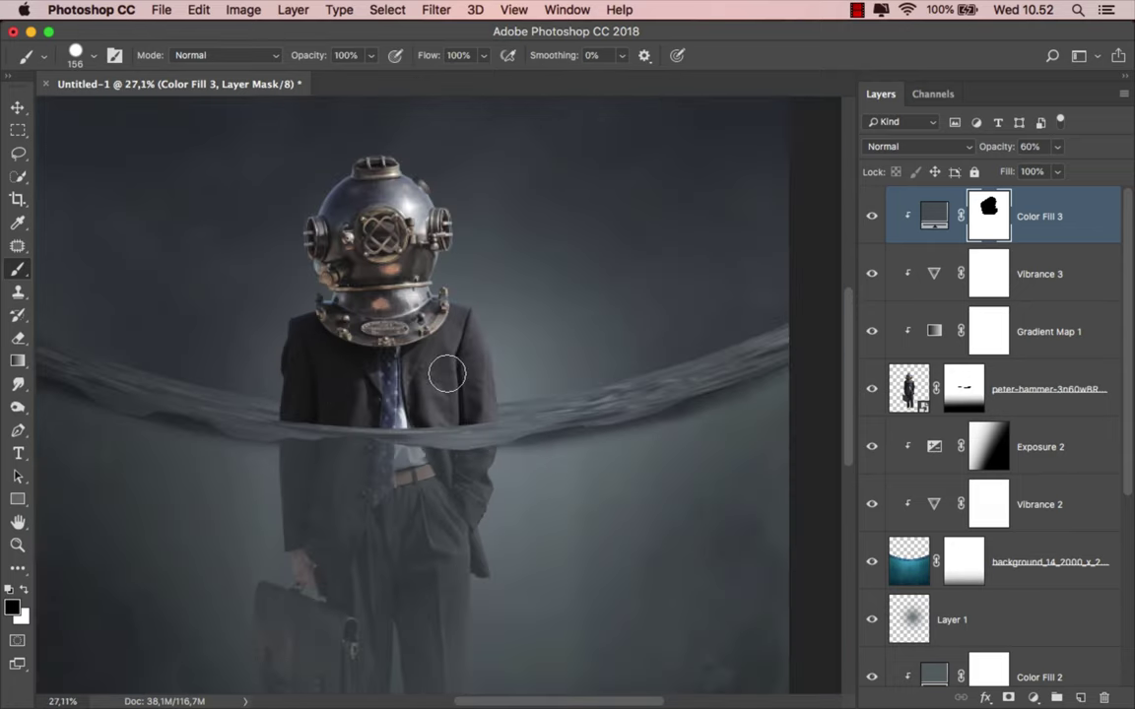
scroll(448, 377, "down", 3)
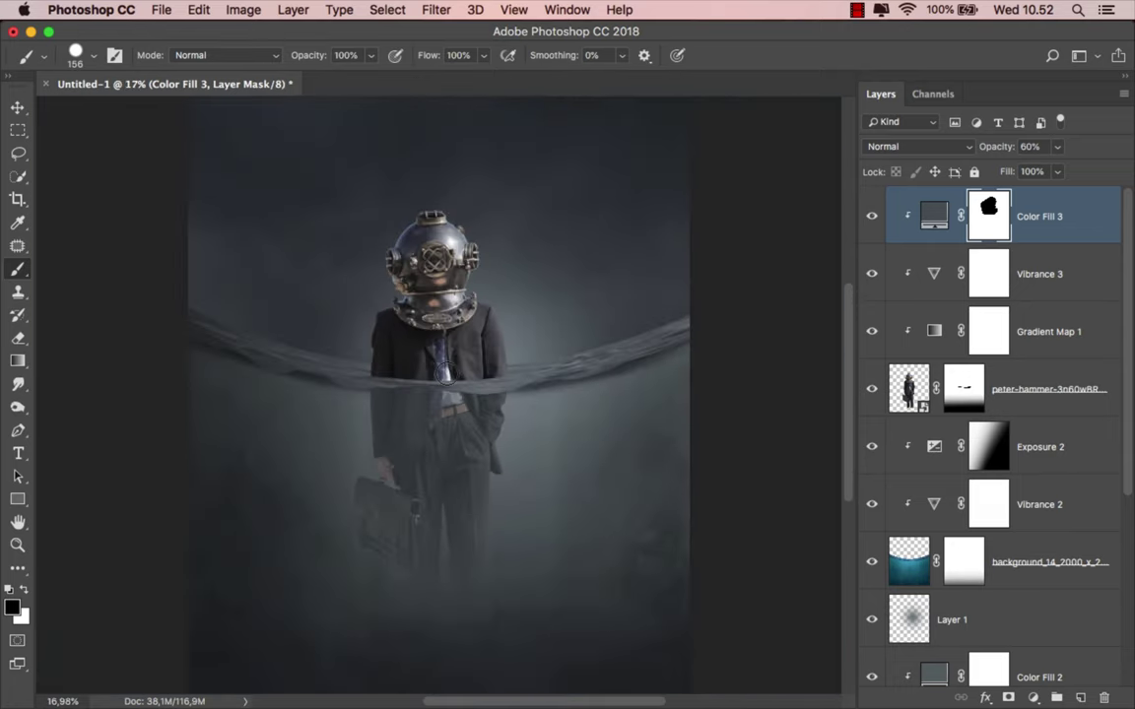
Step: Compare with the fill hidden, then darken the Color Fill 3 colour to #3a4044
left_click(873, 216)
double_click(929, 223)
left_click_drag(565, 490, 569, 508)
left_click(926, 335)
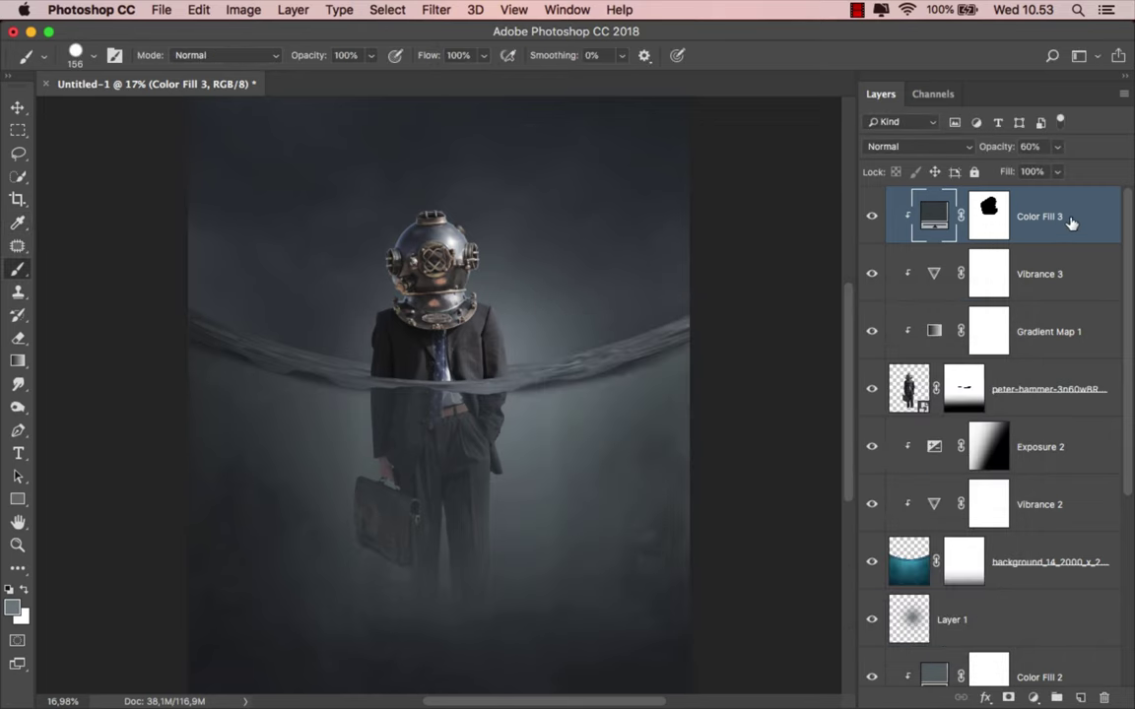
Step: Add a clipped Brightness/Contrast adjustment with raised brightness and invert its mask to black
left_click(1032, 697)
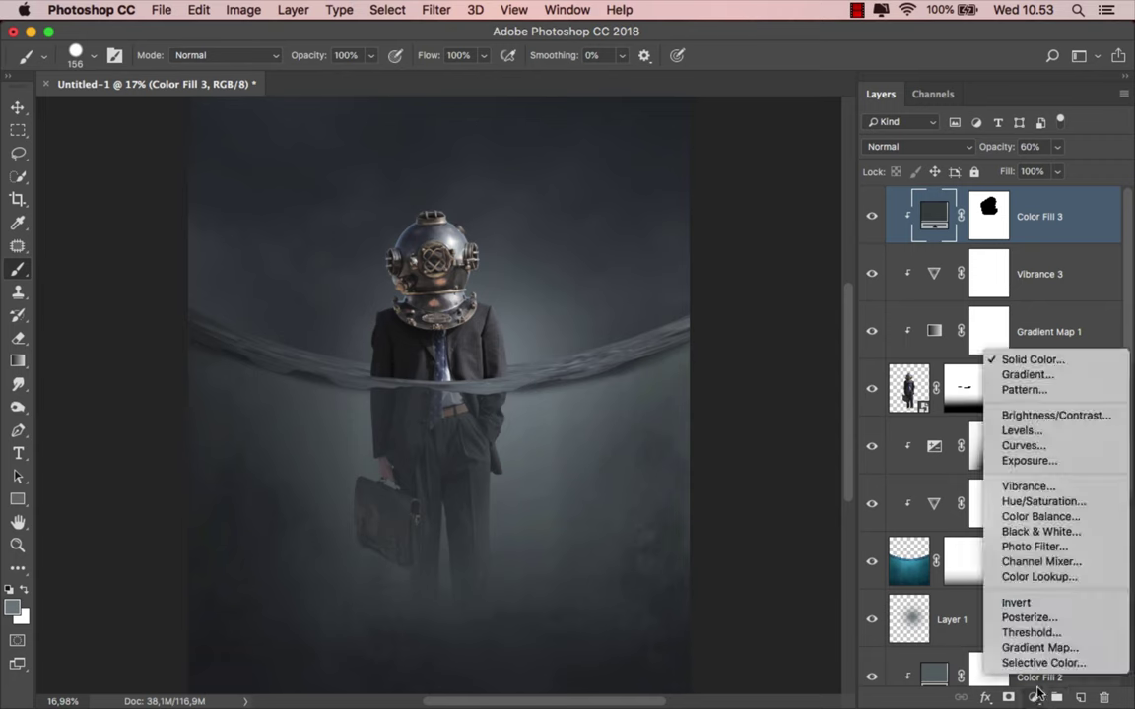
left_click(952, 375)
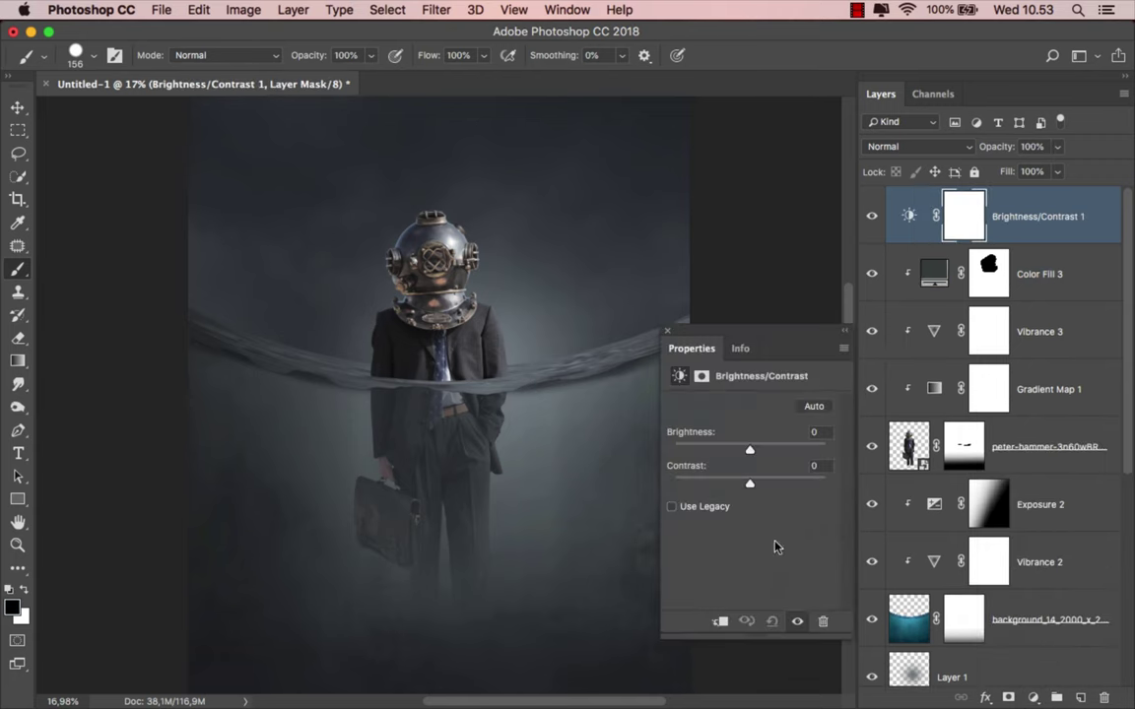
left_click(720, 620)
left_click_drag(752, 451, 774, 450)
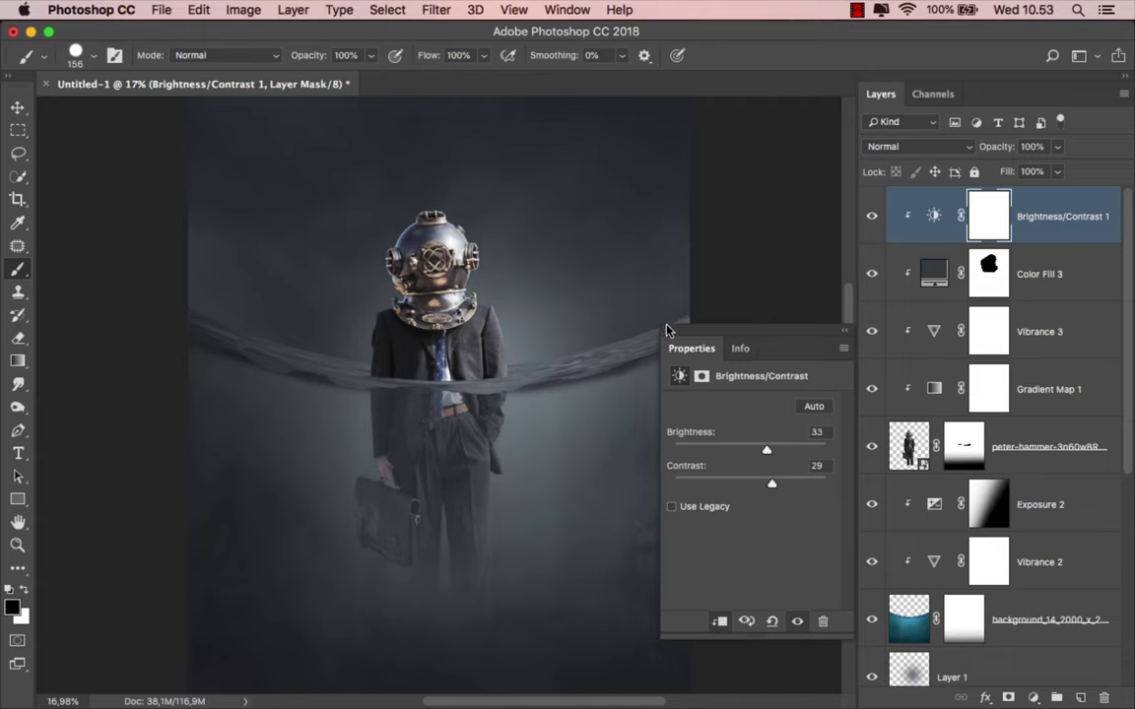
key("super+i")
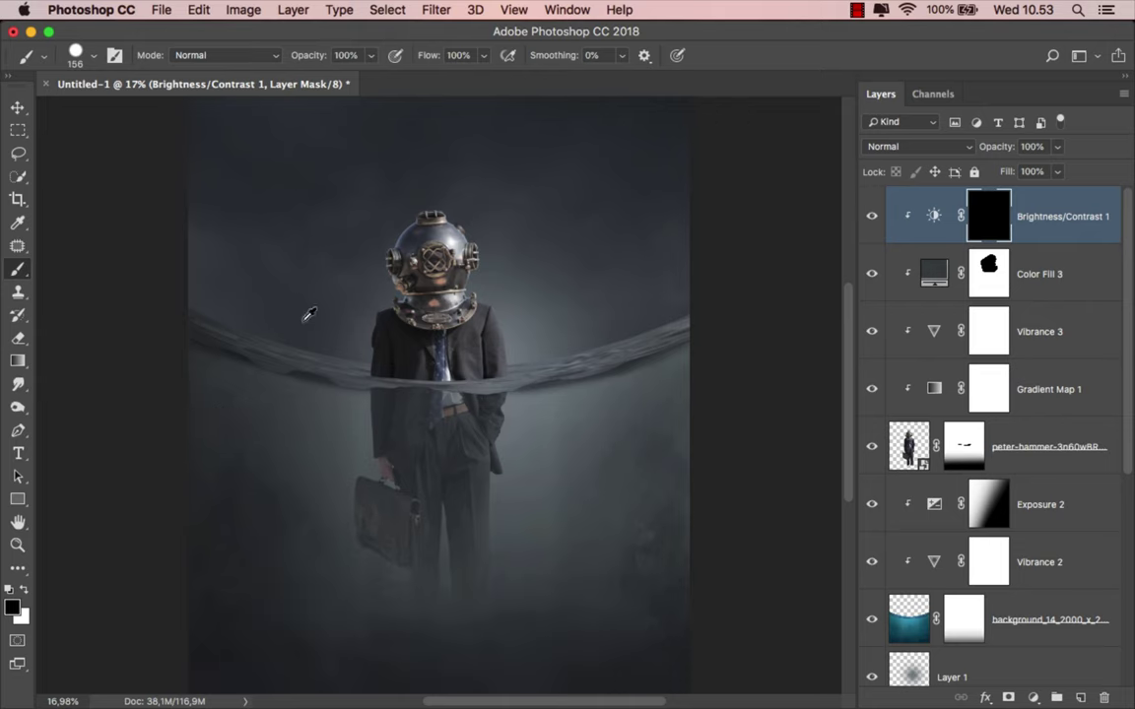
Step: Set up a soft round white brush at 46% opacity and about 792 px
key("x")
scroll(453, 272, "up", 2)
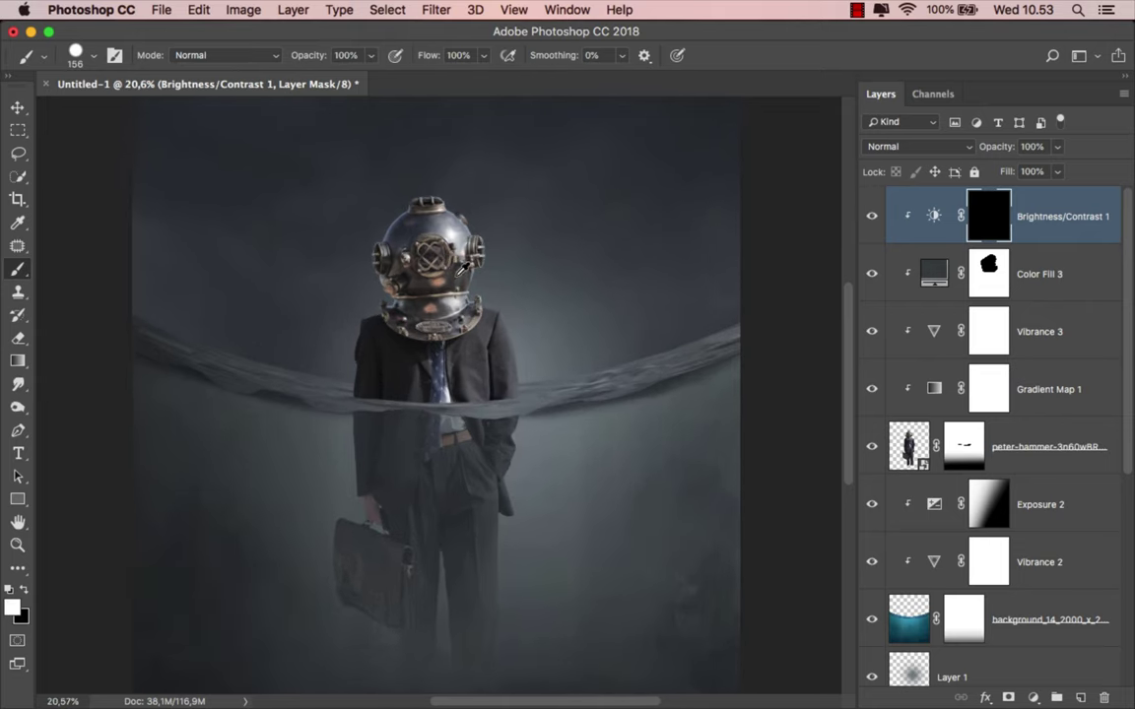
right_click(463, 266)
left_click(461, 461)
left_click(371, 56)
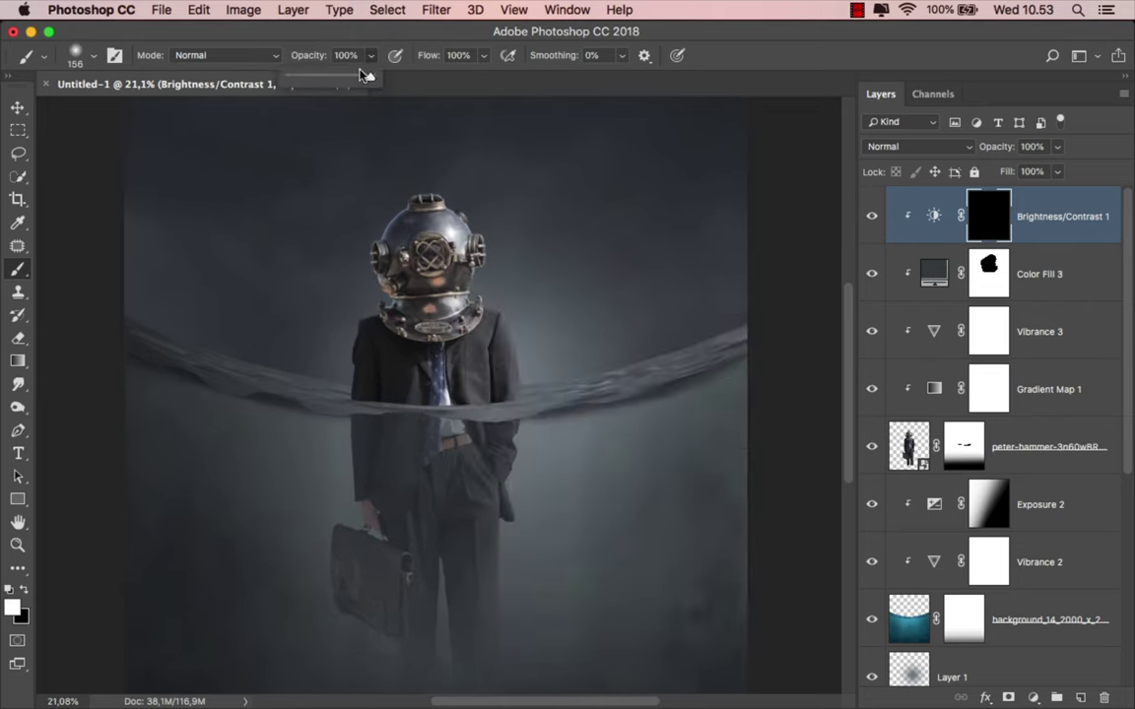
left_click_drag(329, 81, 297, 81)
left_click_drag(504, 202, 552, 202)
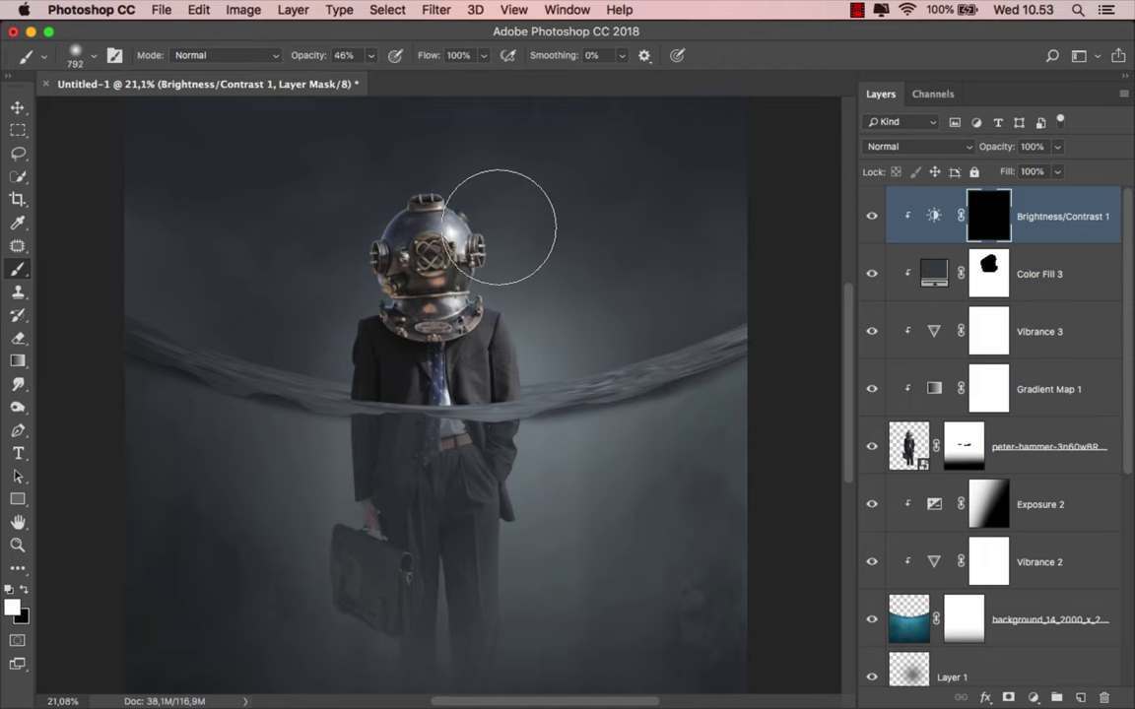
Step: Softly paint brightness beside the helmet and shoulder, then select the diver layer with the Move tool
mouse_move(452, 189)
left_mouse_down()
mouse_move(525, 367)
mouse_move(527, 329)
mouse_move(469, 305)
mouse_move(417, 354)
mouse_move(364, 353)
mouse_move(350, 253)
mouse_move(423, 212)
mouse_move(527, 300)
mouse_move(497, 375)
left_mouse_up()
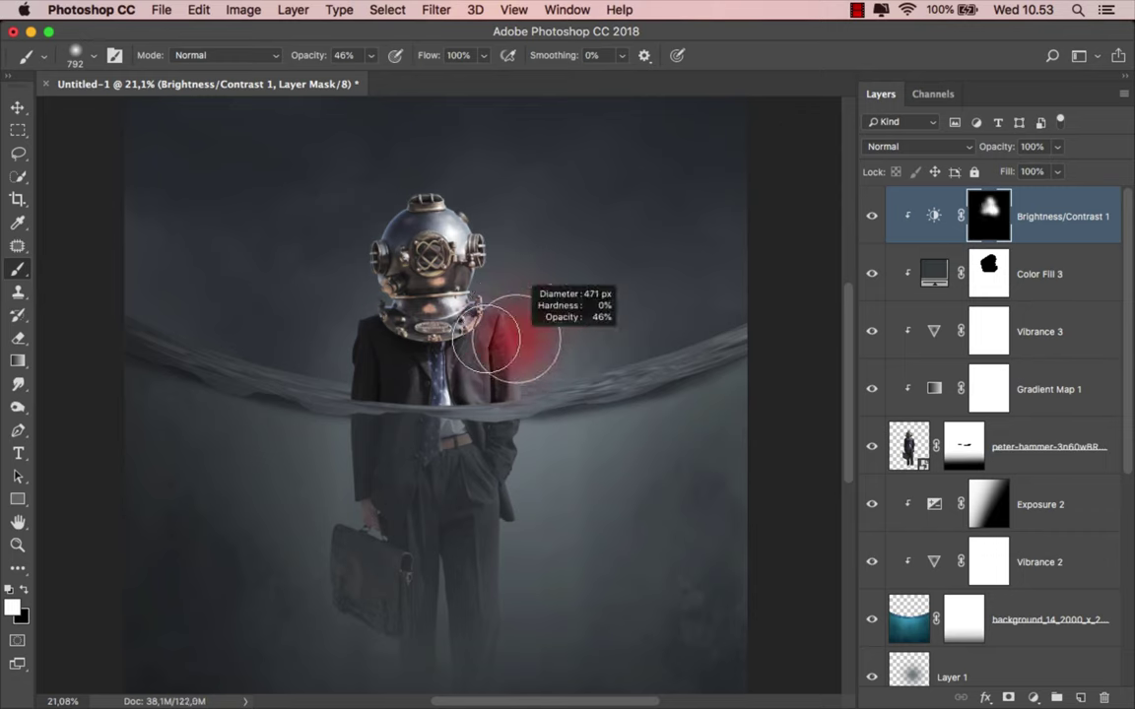
key("ctrl+minus")
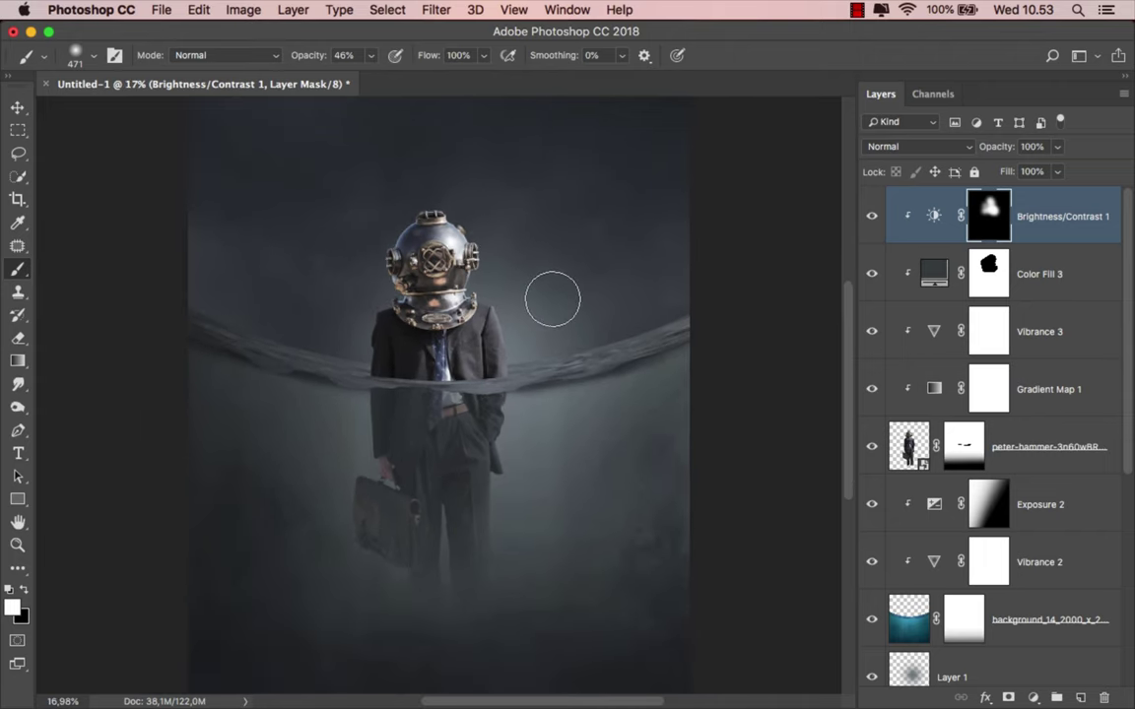
left_click(926, 209)
key("v")
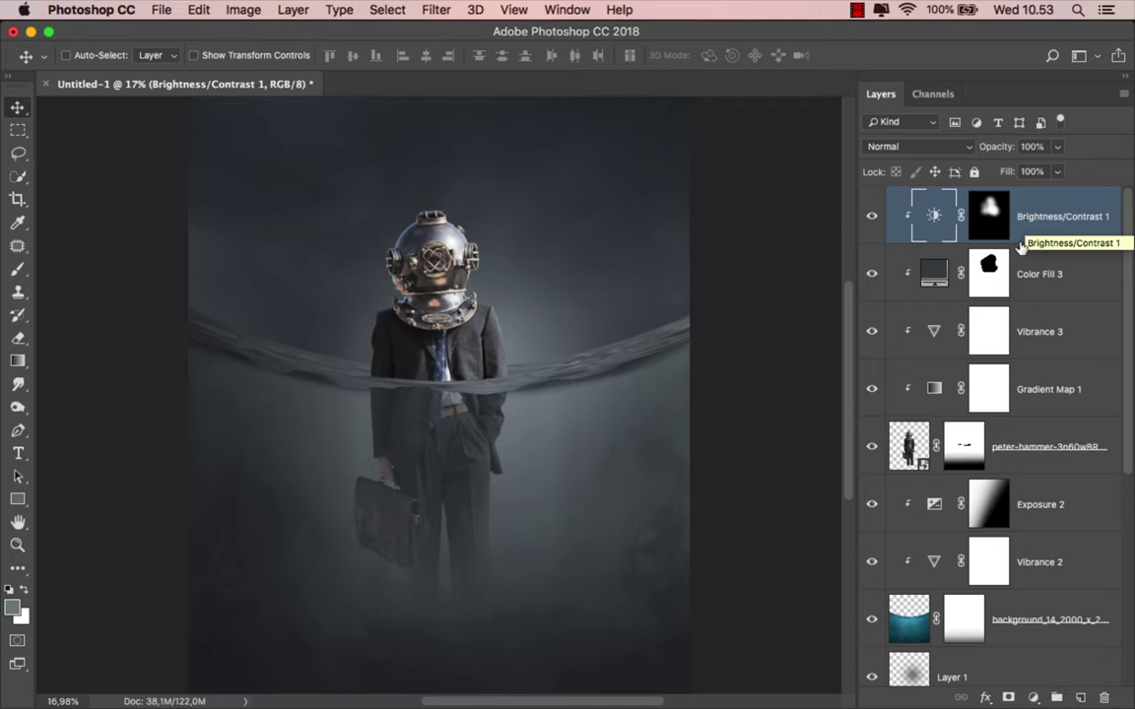
left_click(901, 443)
Step: Apply a Displace smart filter to the diver layer at scale 10/50 using the ddd.psd map
left_click(871, 446)
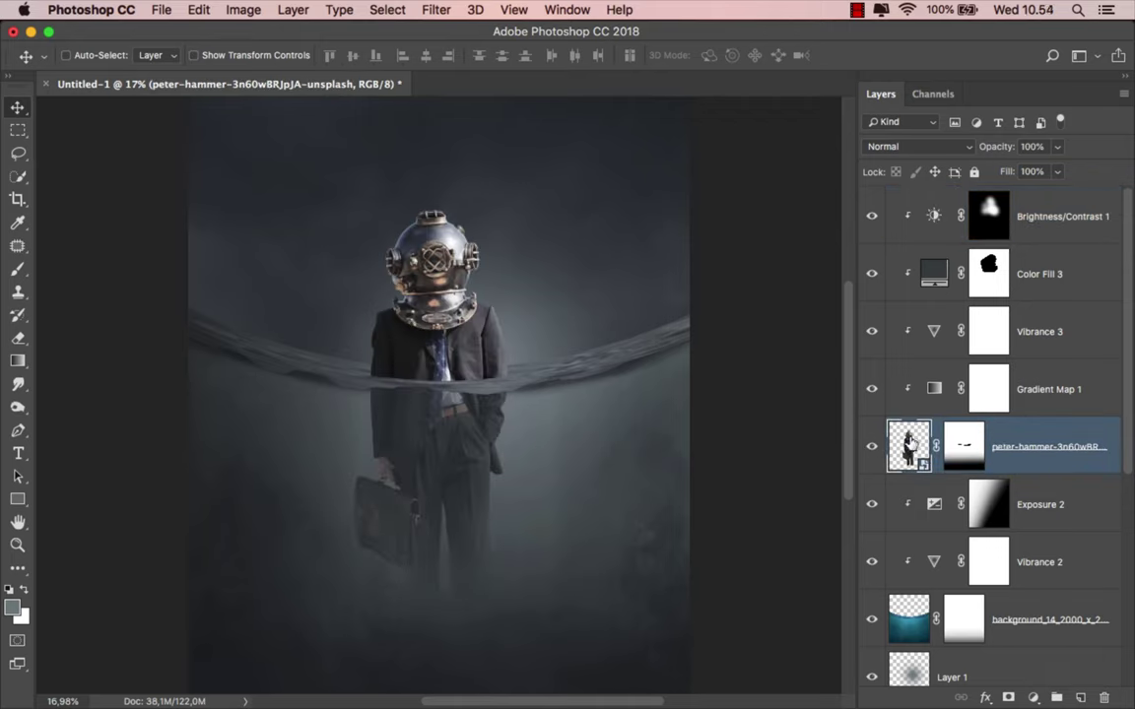
left_click(437, 10)
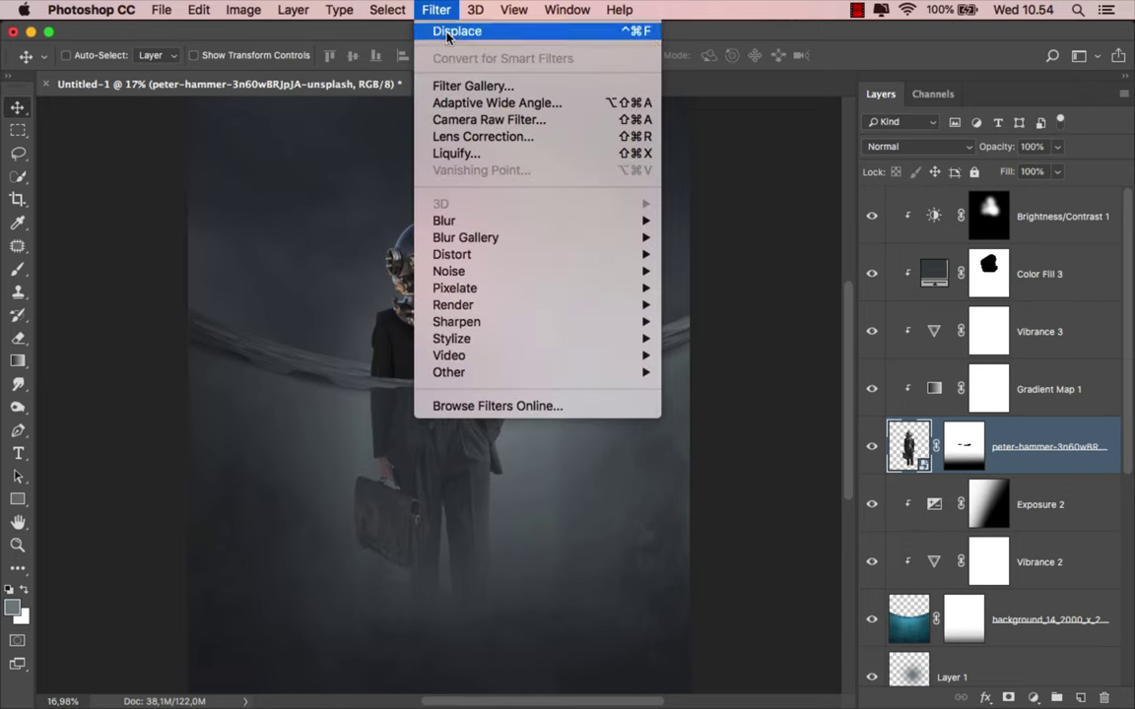
mouse_move(452, 254)
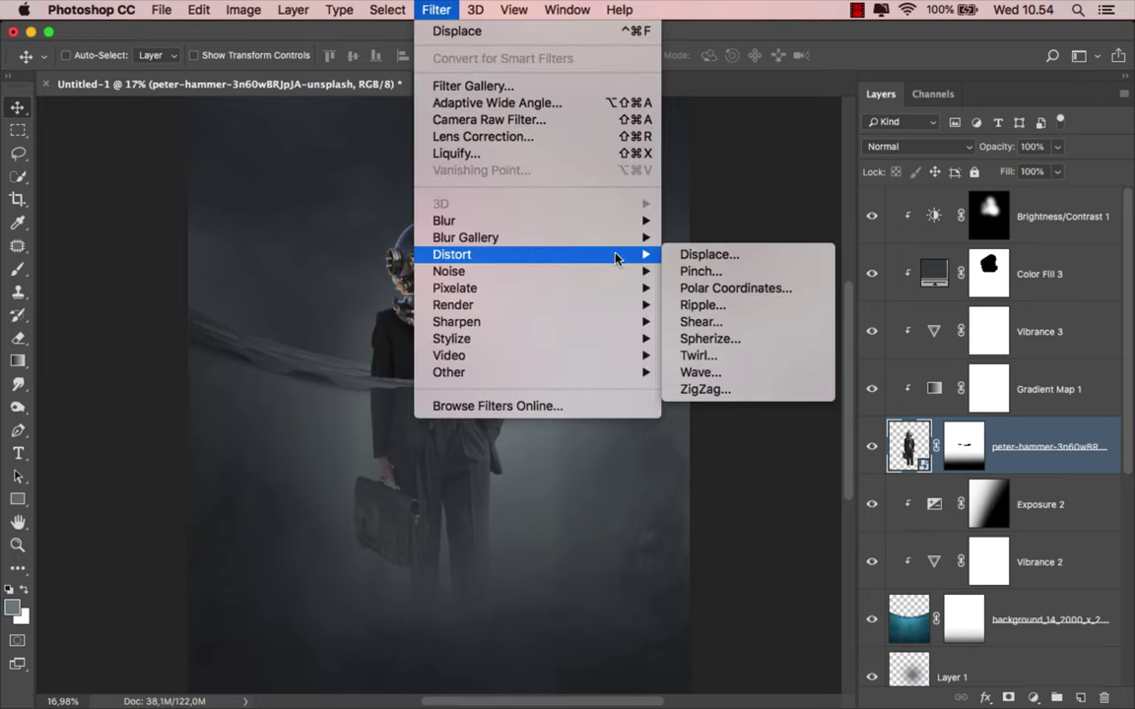
left_click(711, 257)
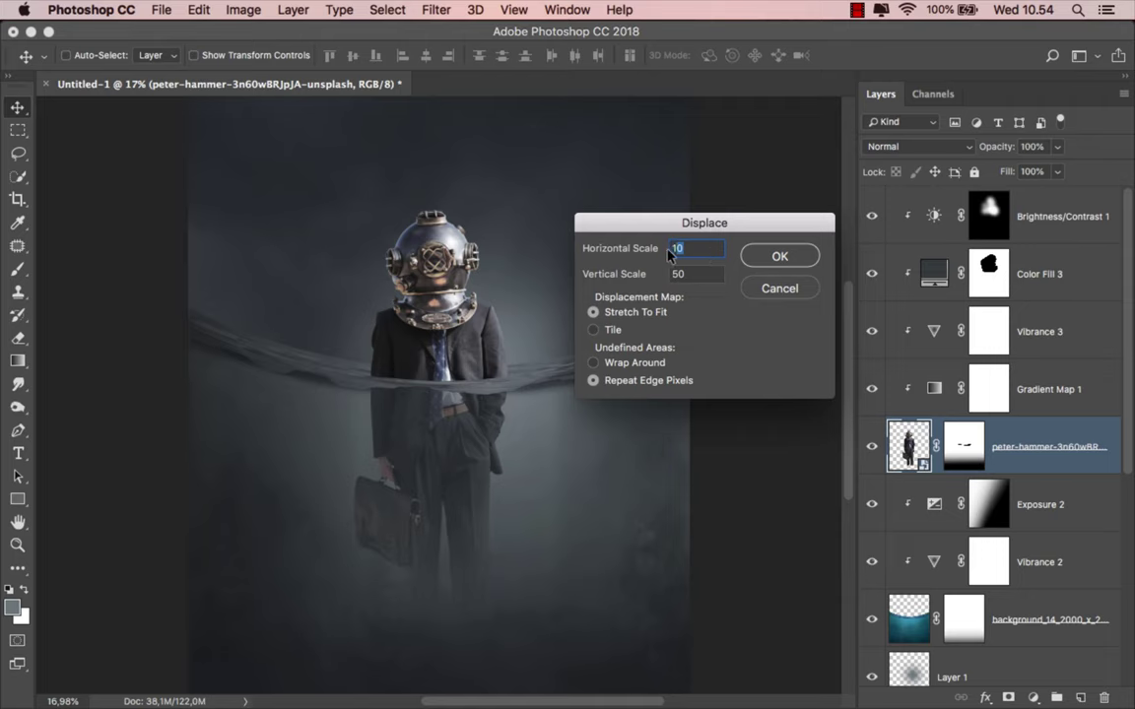
left_click_drag(697, 275, 666, 280)
left_click(772, 256)
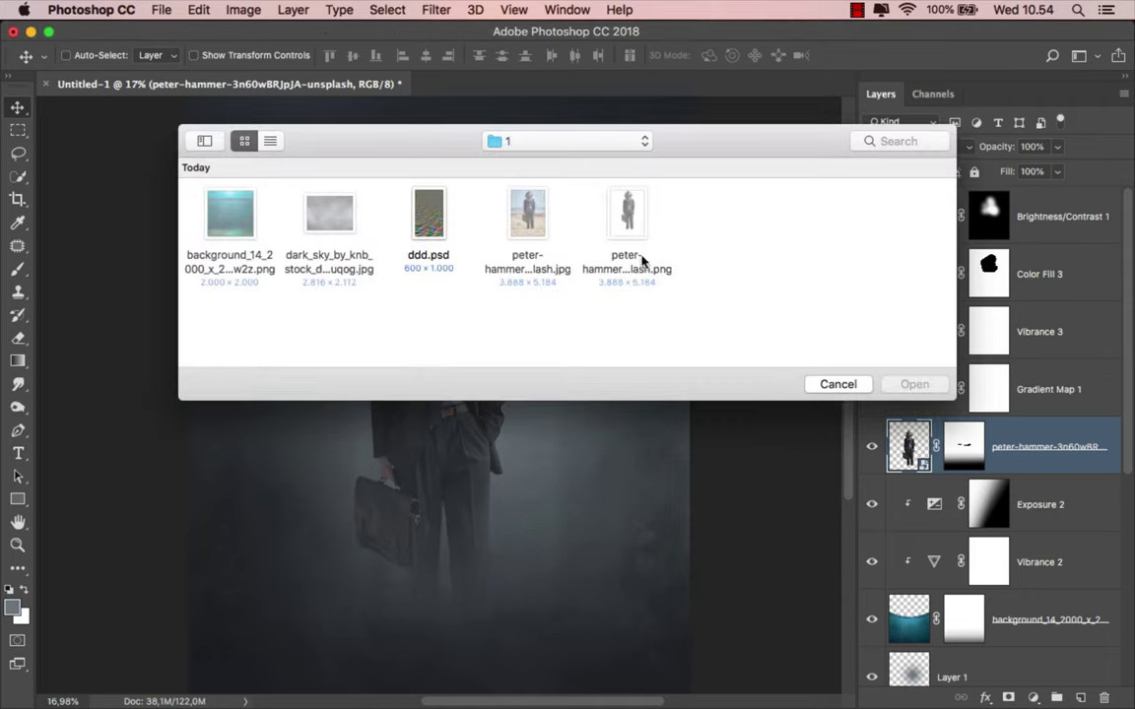
left_click(430, 219)
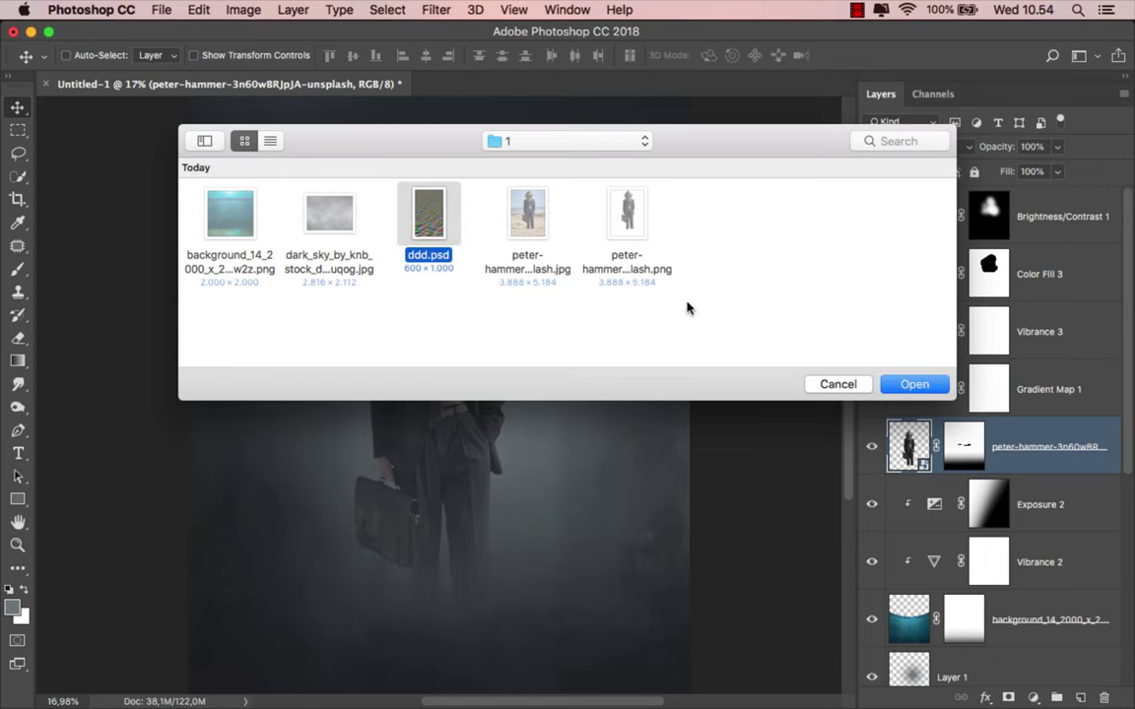
left_click(913, 384)
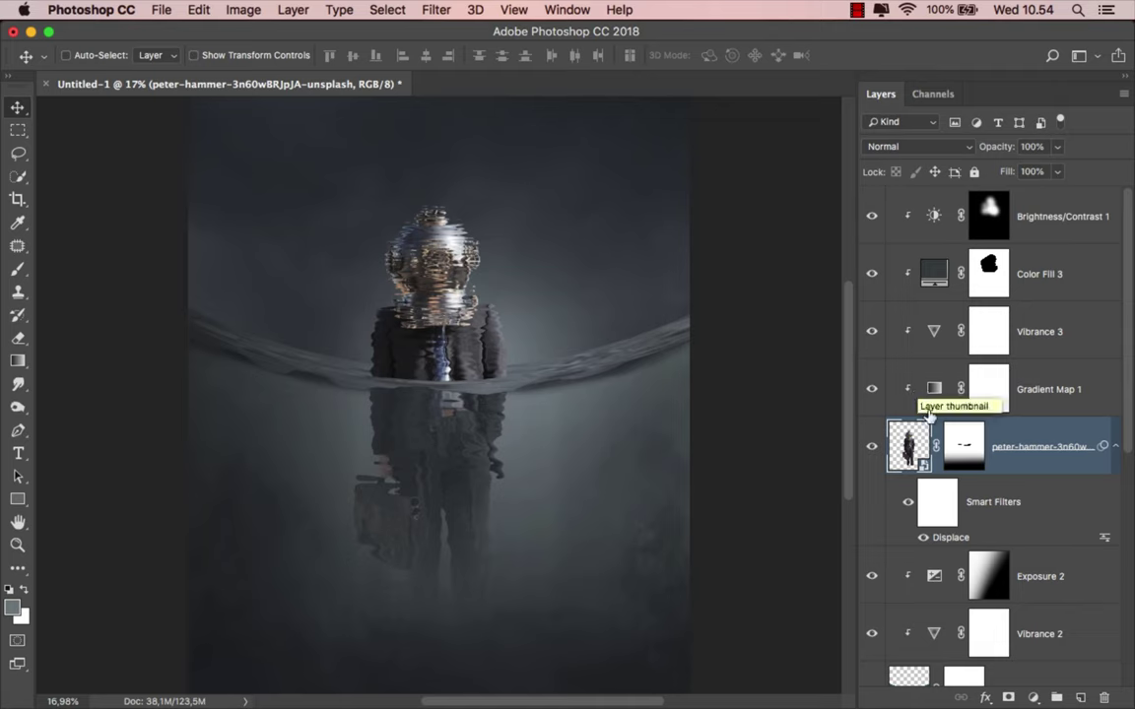
left_click(938, 508)
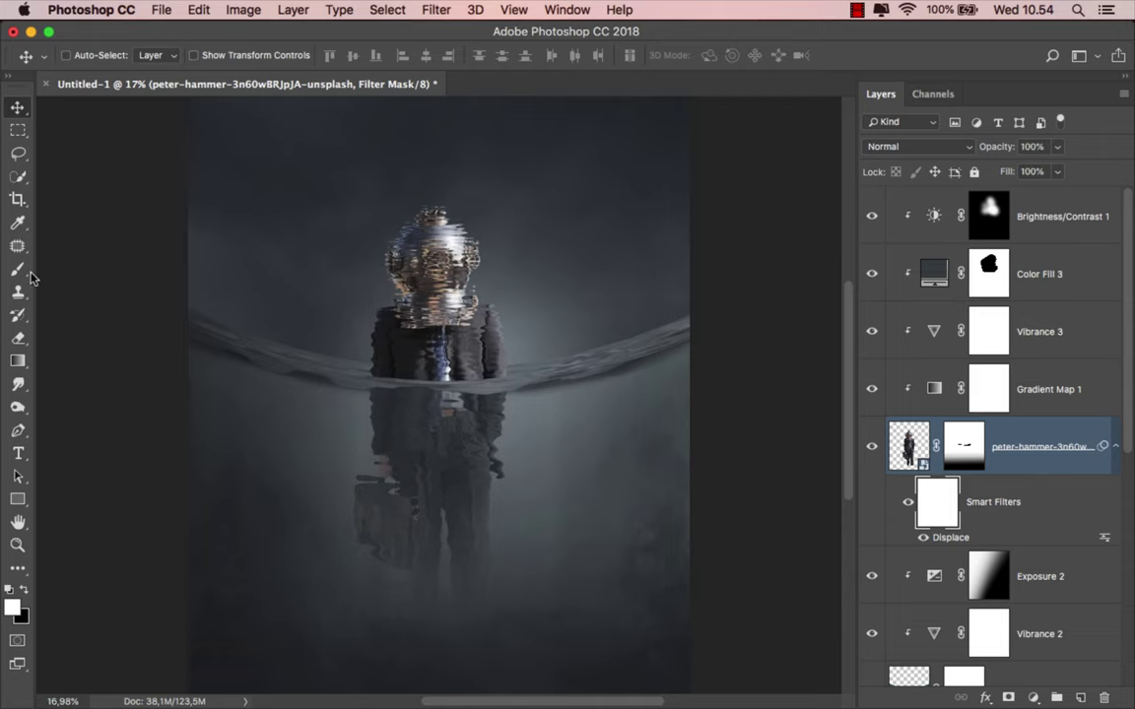
Step: Set up a black brush at 100% opacity and about 356 px
left_click_drag(17, 269, 55, 267)
scroll(414, 236, "up", 3)
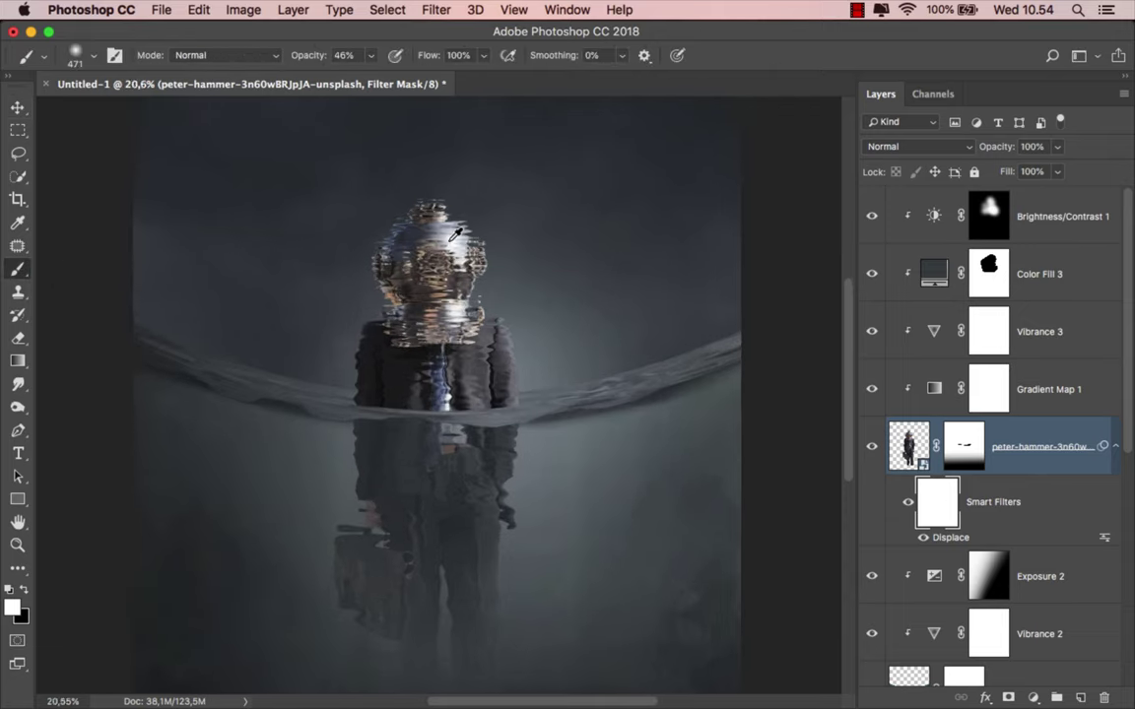
left_click(372, 55)
left_click_drag(372, 57, 414, 59)
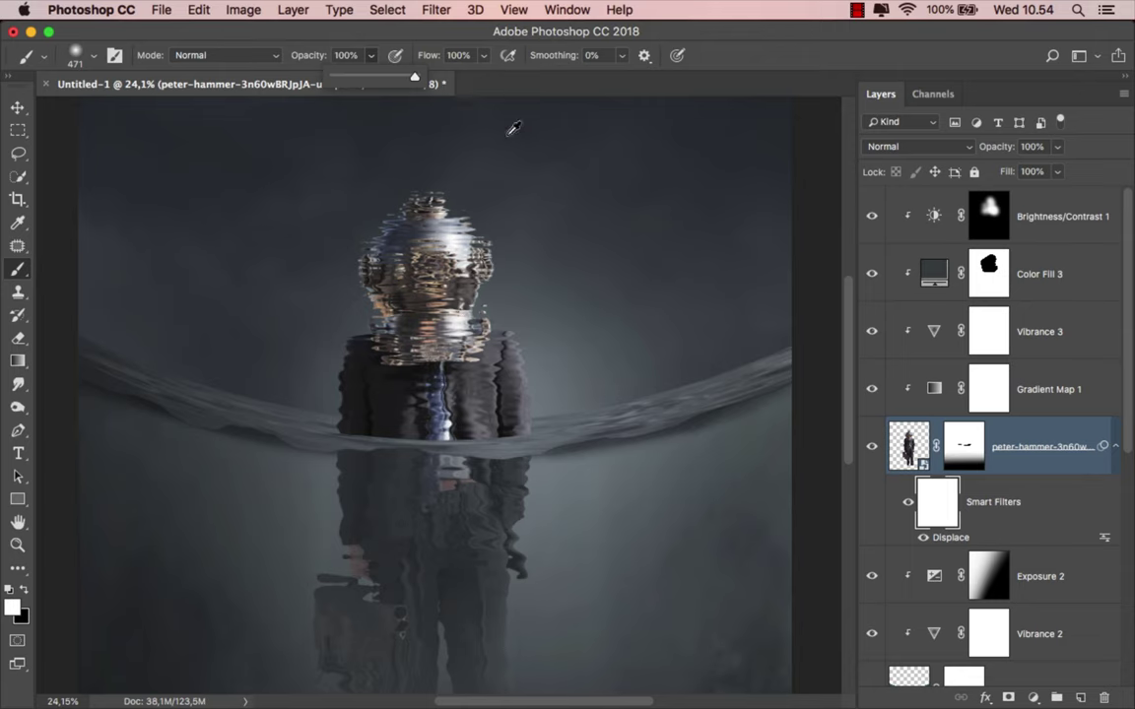
left_click_drag(514, 126, 497, 157)
scroll(469, 229, "up", 1)
scroll(469, 229, "up", 1)
key("x")
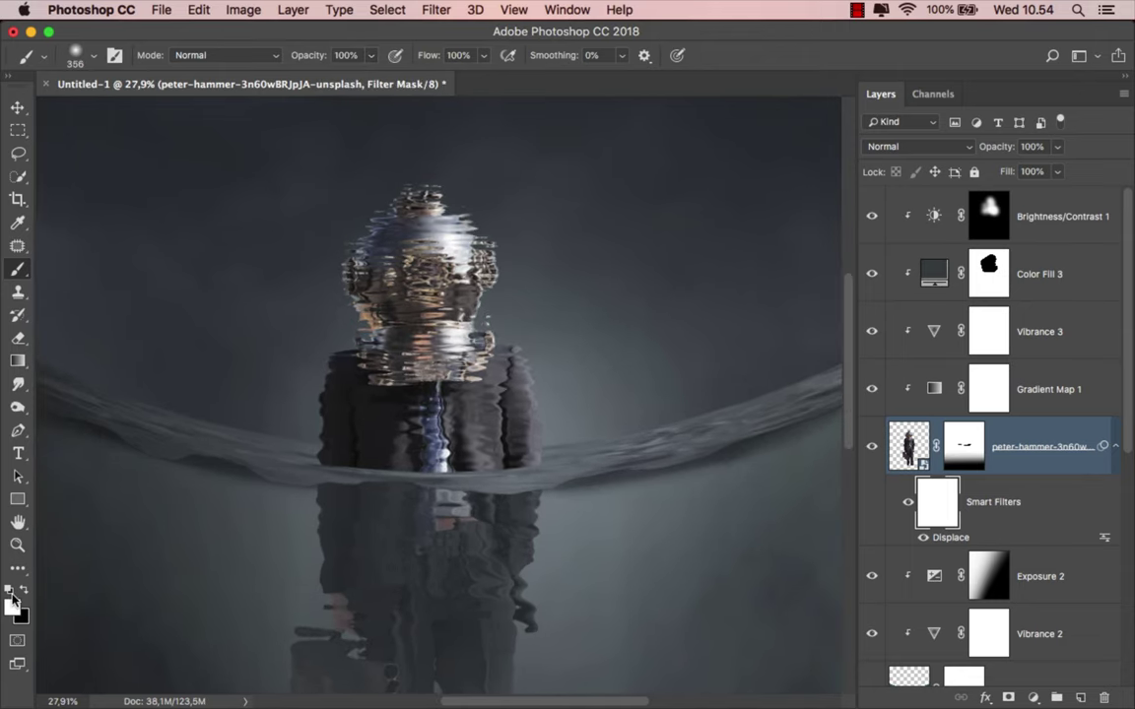
Step: Mask the ripple off the helmet, tie and jacket, shrinking the brush to about 255 px
left_click_drag(357, 339, 563, 329)
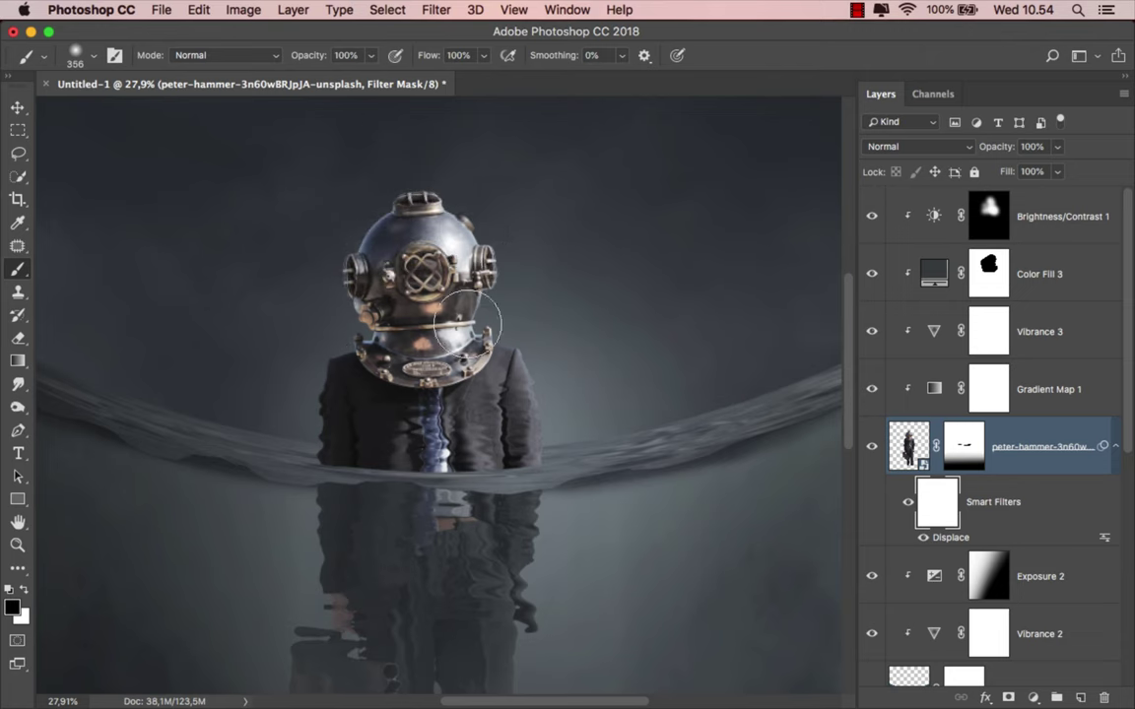
left_click_drag(519, 394, 503, 394, "ctrl+alt")
scroll(360, 356, "up", 1)
scroll(360, 356, "up", 3)
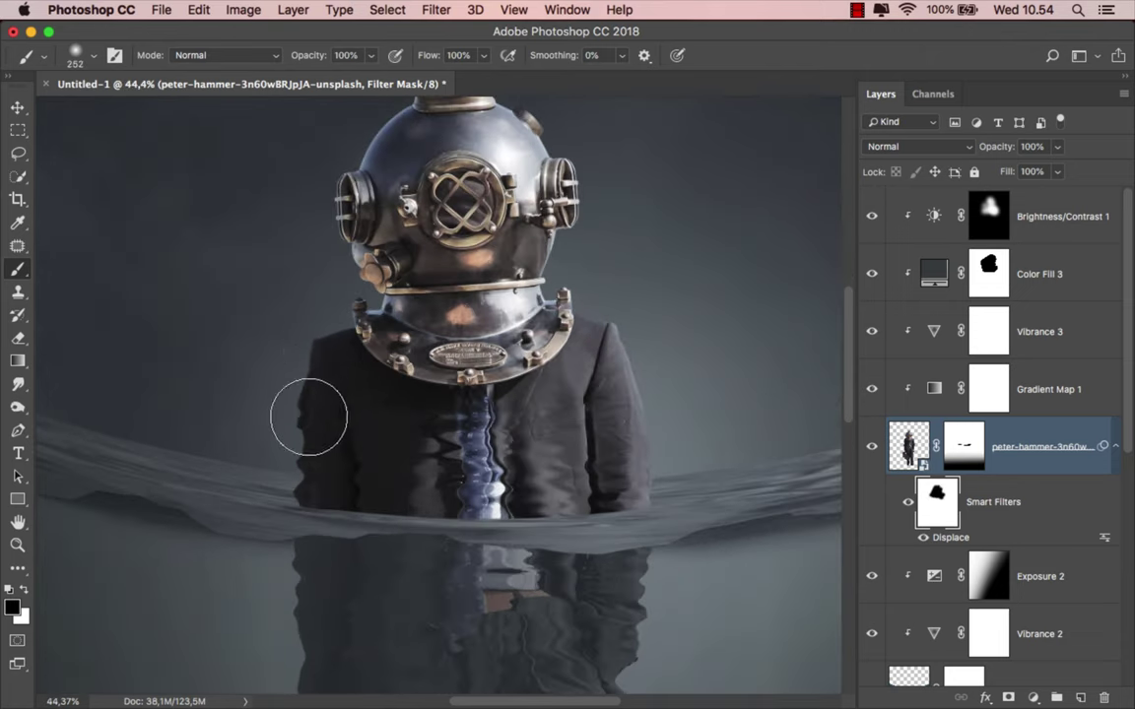
mouse_move(325, 465)
left_mouse_down("ctrl+alt")
mouse_move(304, 463)
mouse_move(434, 451)
mouse_move(527, 508)
mouse_move(666, 482)
left_mouse_up("ctrl+alt")
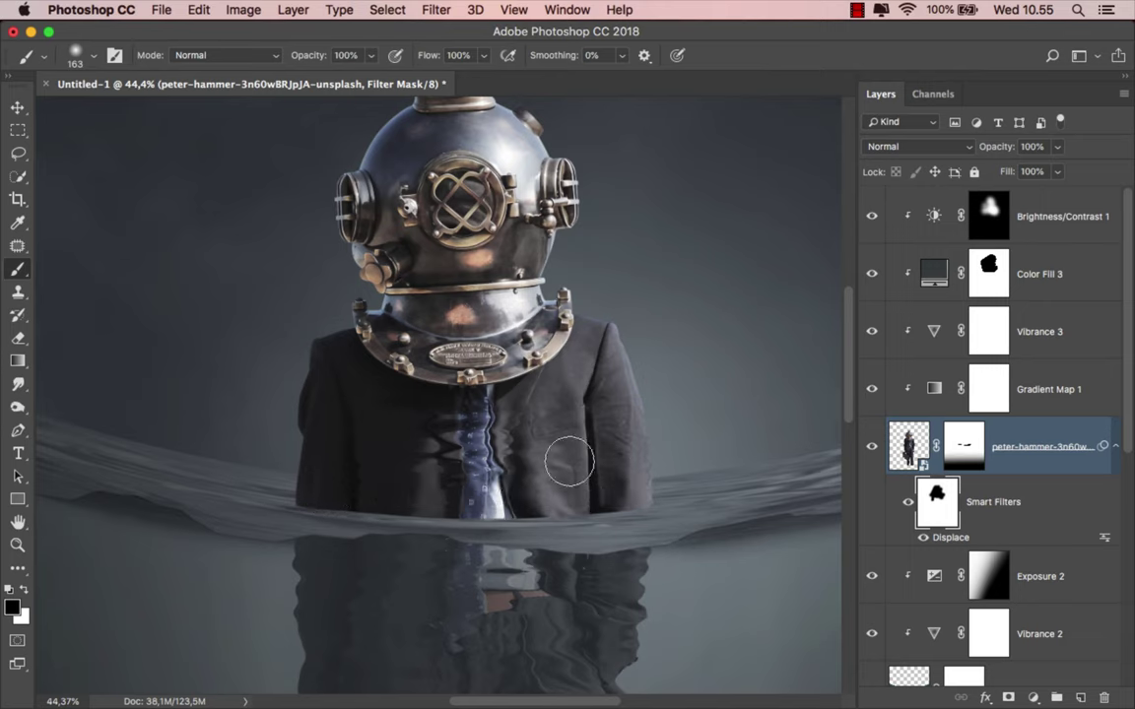
left_click_drag(567, 457, 349, 456)
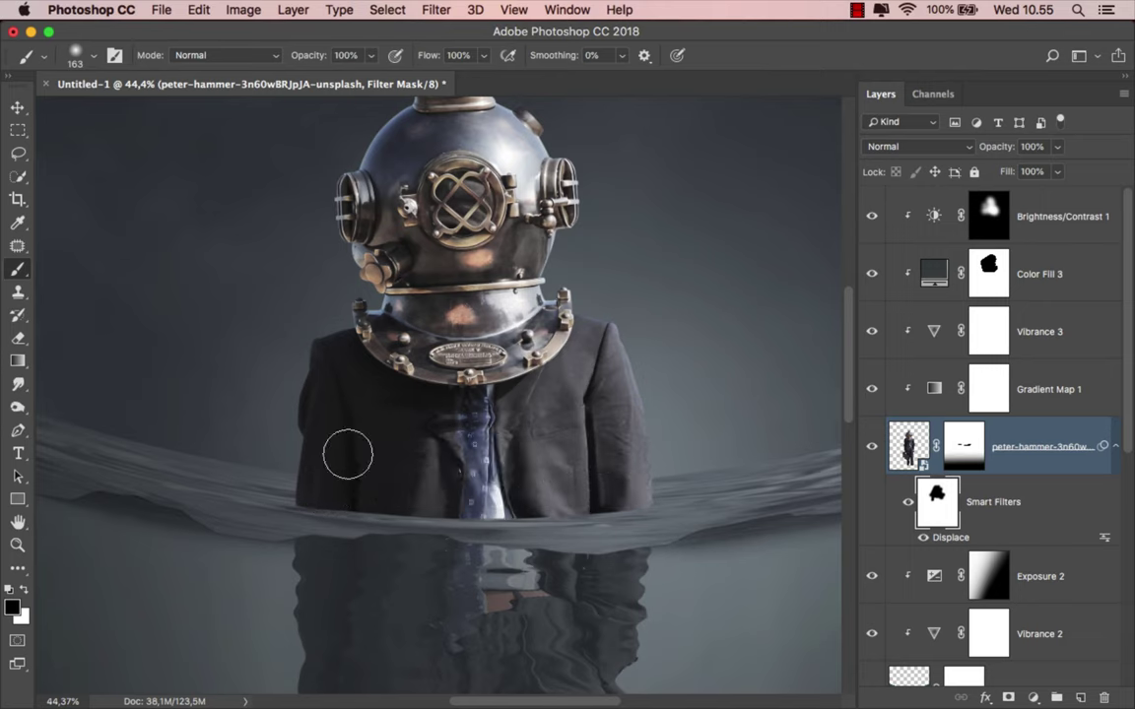
Step: Toggle the Displace effect to compare, dismiss the rasterize warning and reselect the smart filter mask
left_click(907, 503)
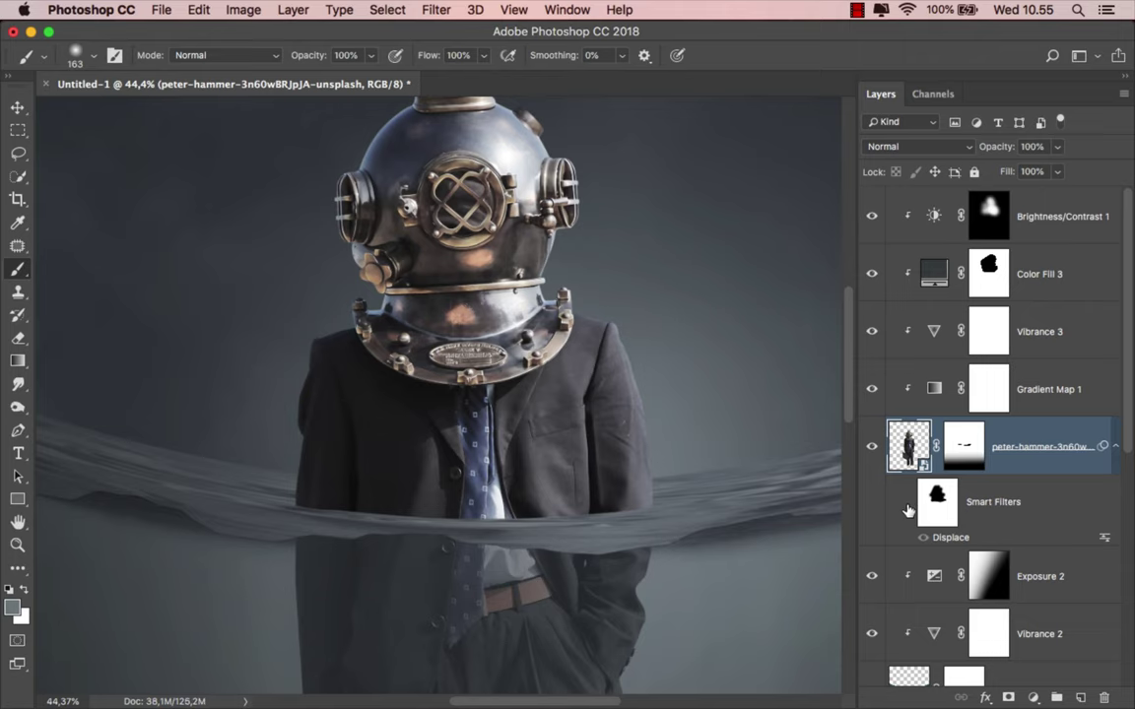
left_click(908, 505)
scroll(671, 468, "down", 3)
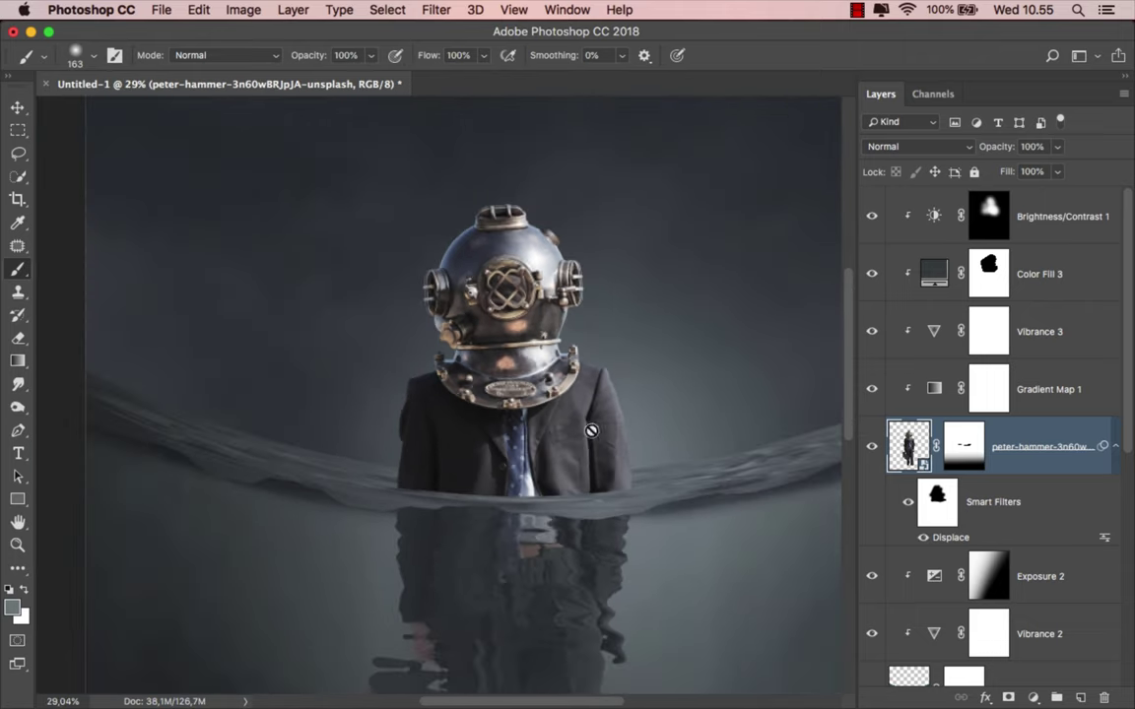
left_click(648, 426)
left_click(615, 268)
left_click(936, 500)
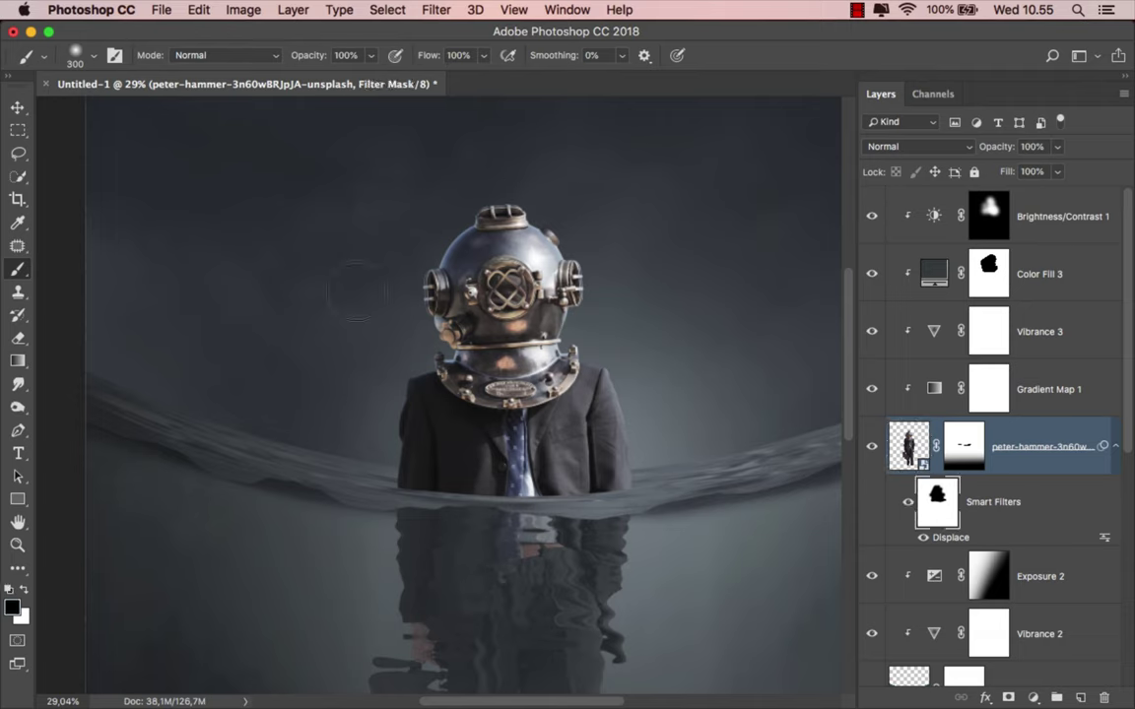
key("ctrl+minus")
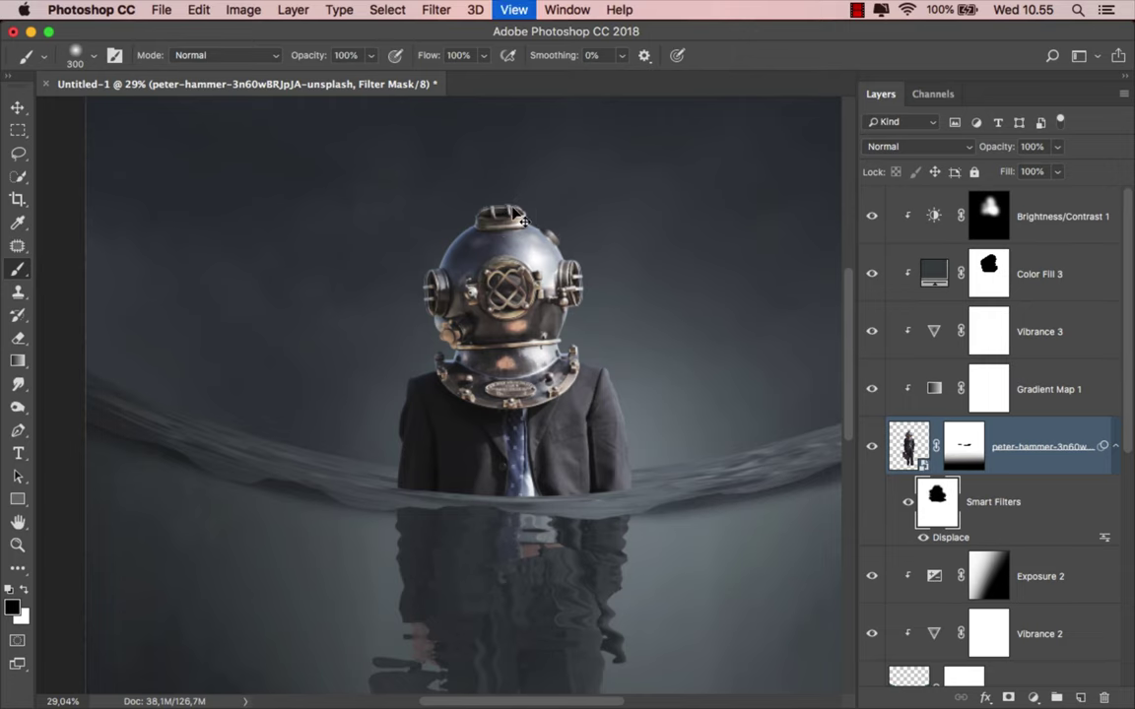
Step: Toggle the Displace effect, then stamp all visible layers onto a new top layer
left_click(908, 501)
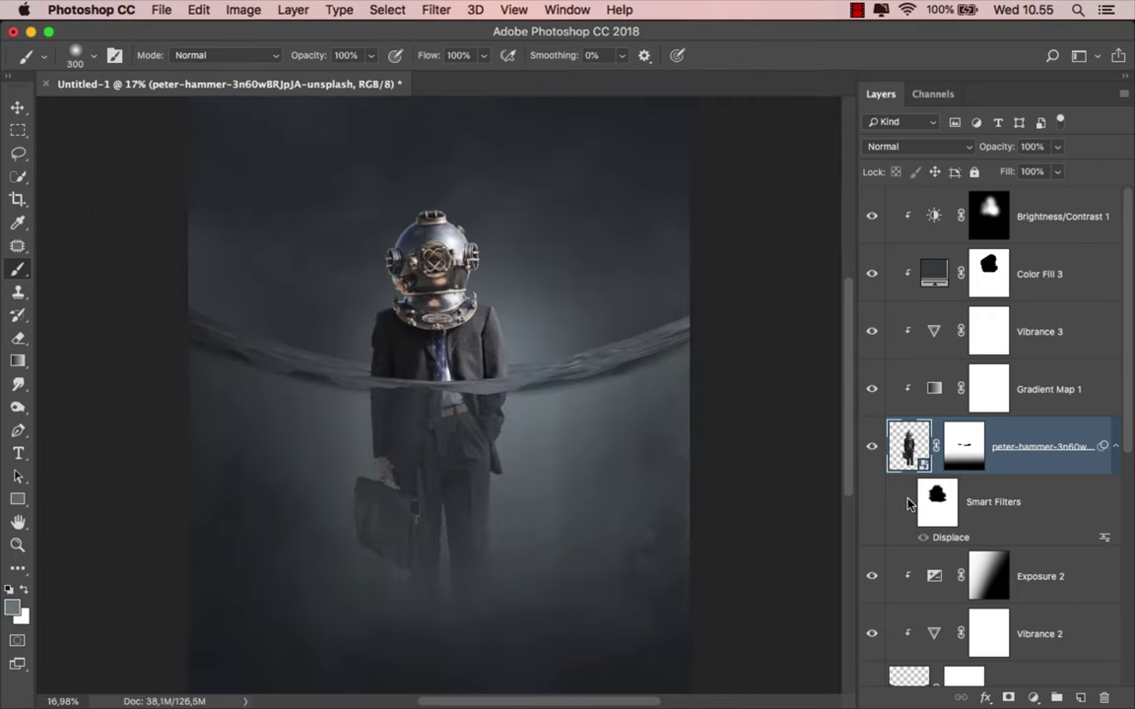
left_click(907, 502)
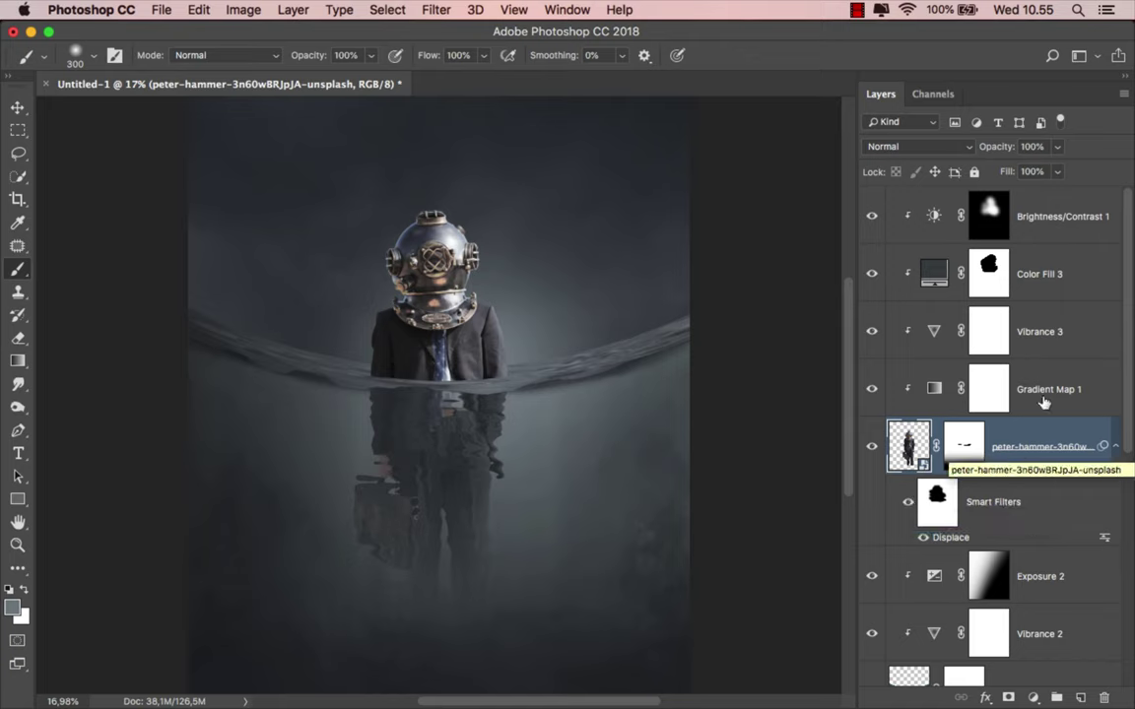
left_click(977, 221)
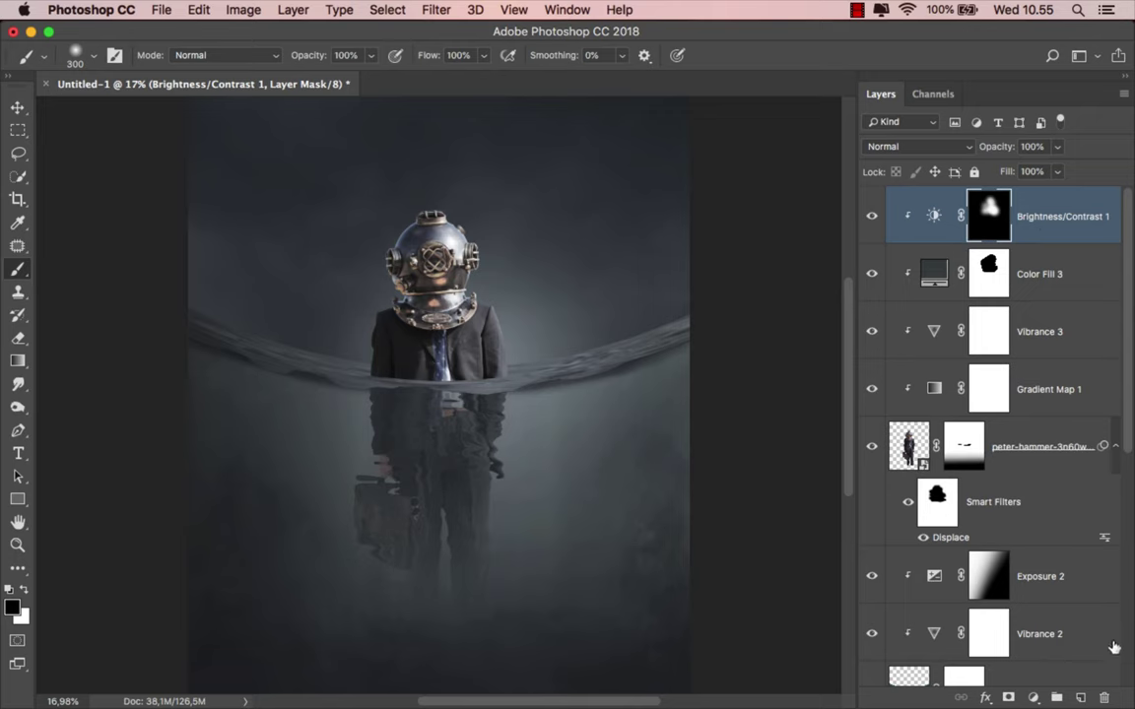
key("ctrl+shift+alt+n")
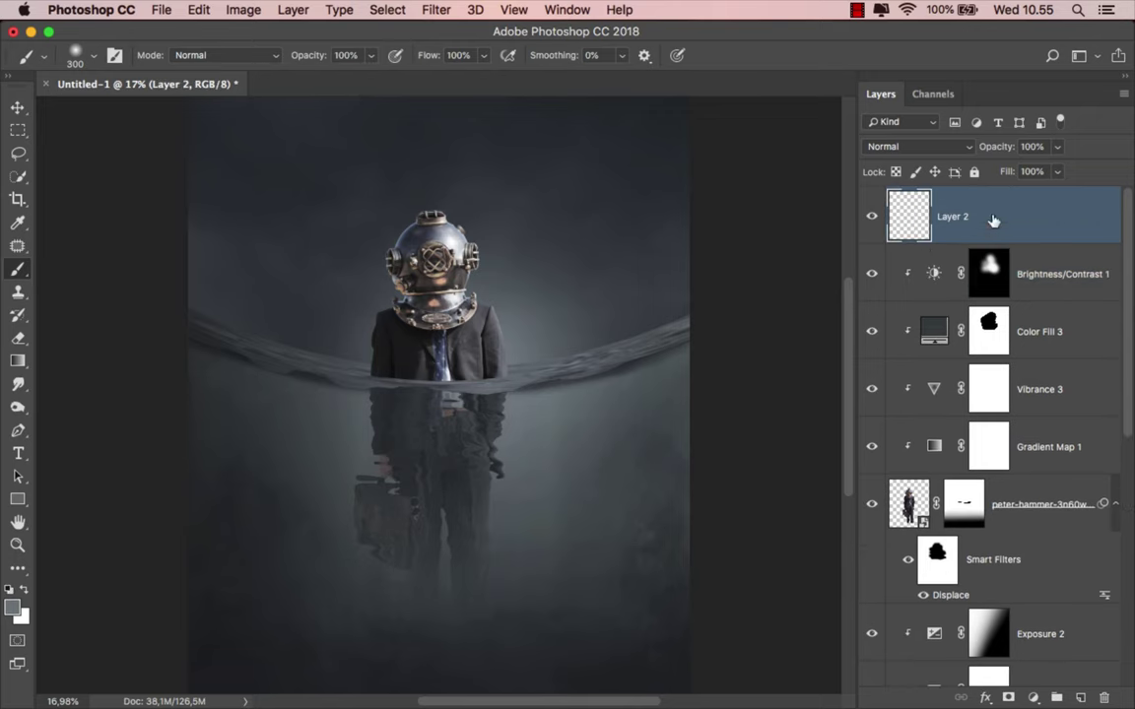
key("ctrl+alt+shift+e")
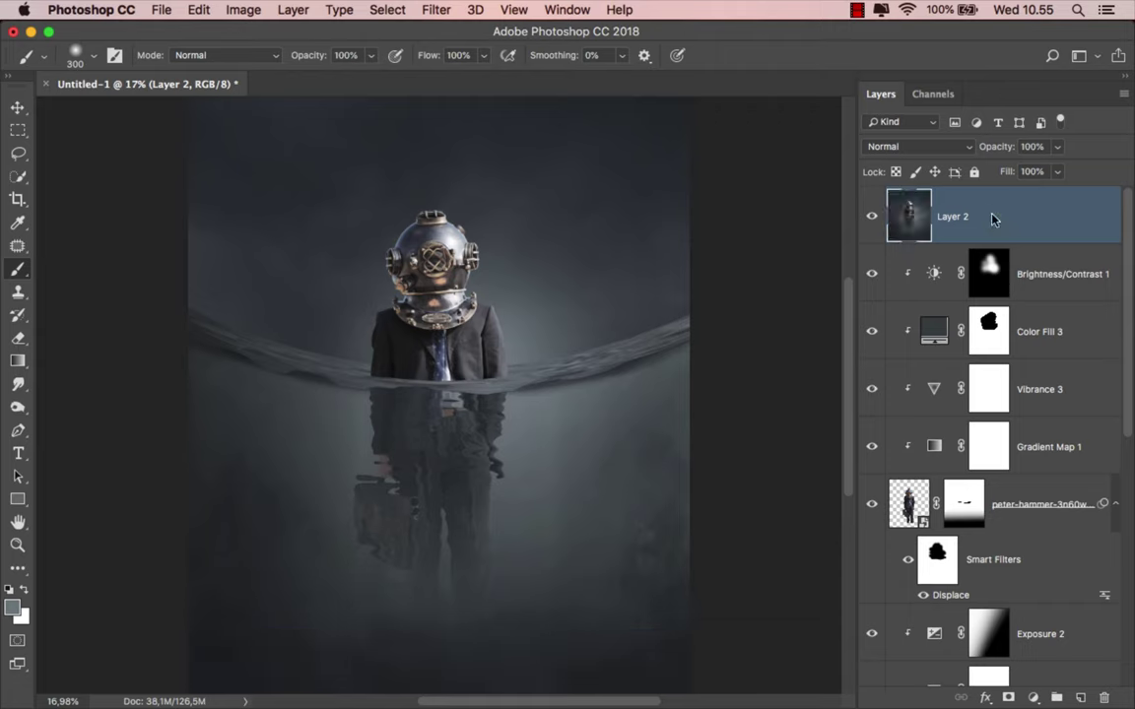
Step: Convert the merged layer to a smart object and rename it acr
right_click(993, 219)
left_click(913, 413)
double_click(953, 218)
type("acr")
key("Return")
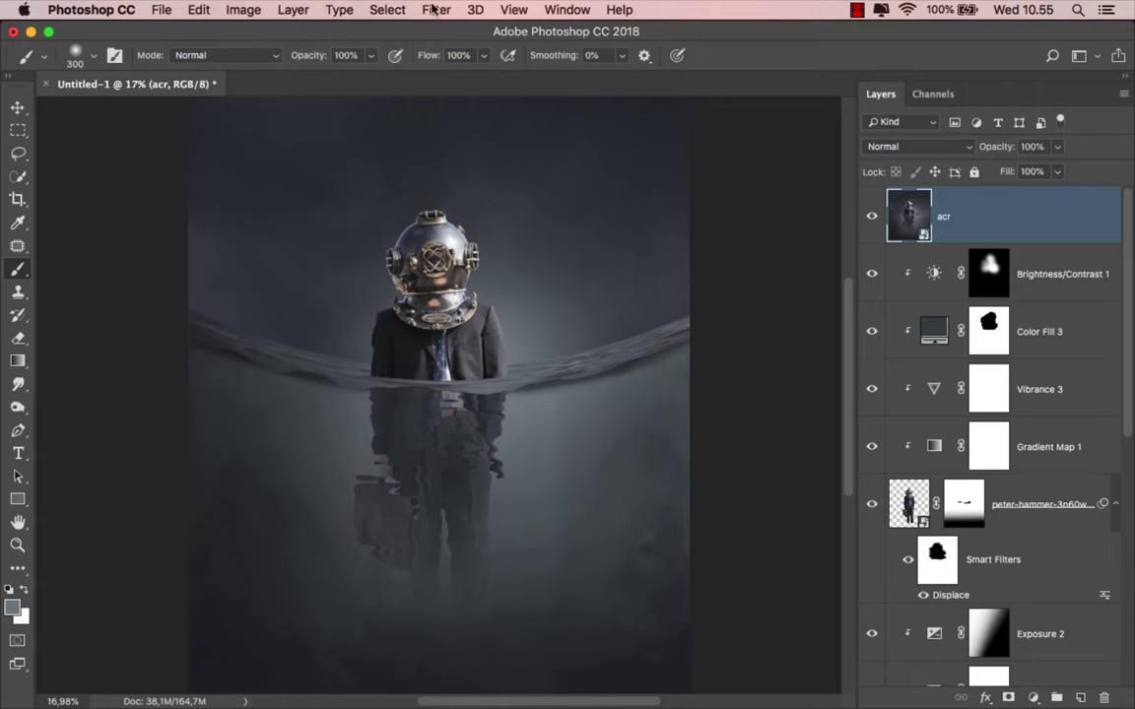
Step: Open Camera Raw on the acr layer and push Blue Primary hue and saturation toward teal
left_click(434, 9)
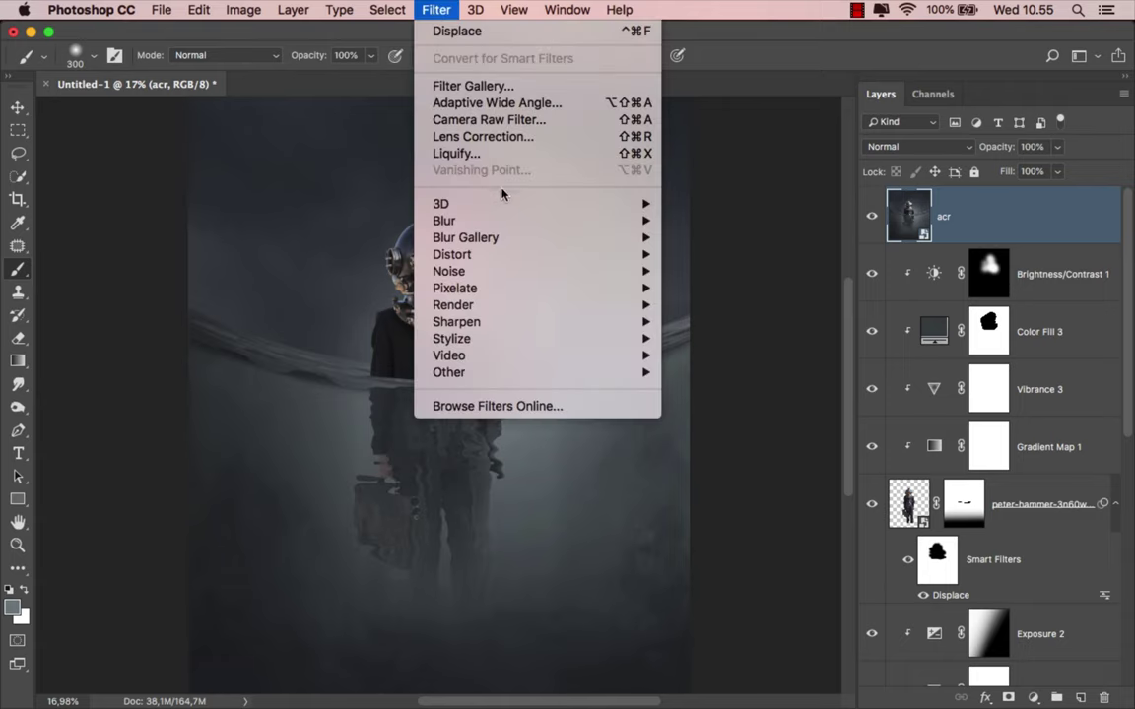
left_click(552, 119)
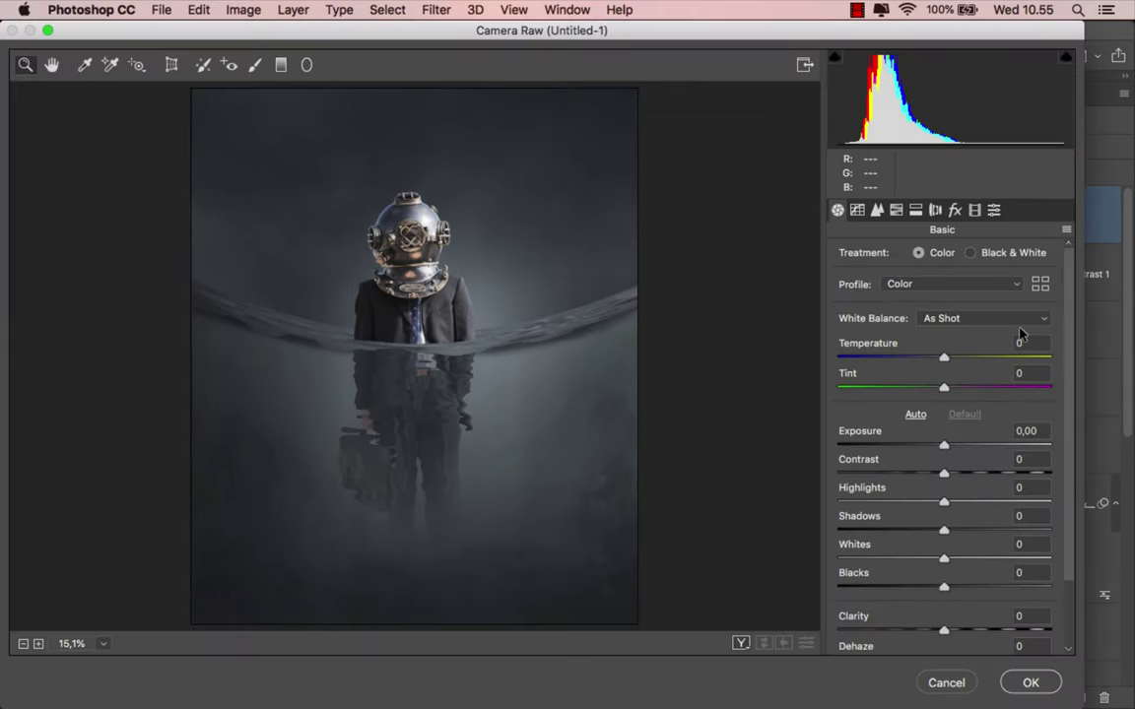
left_click(975, 211)
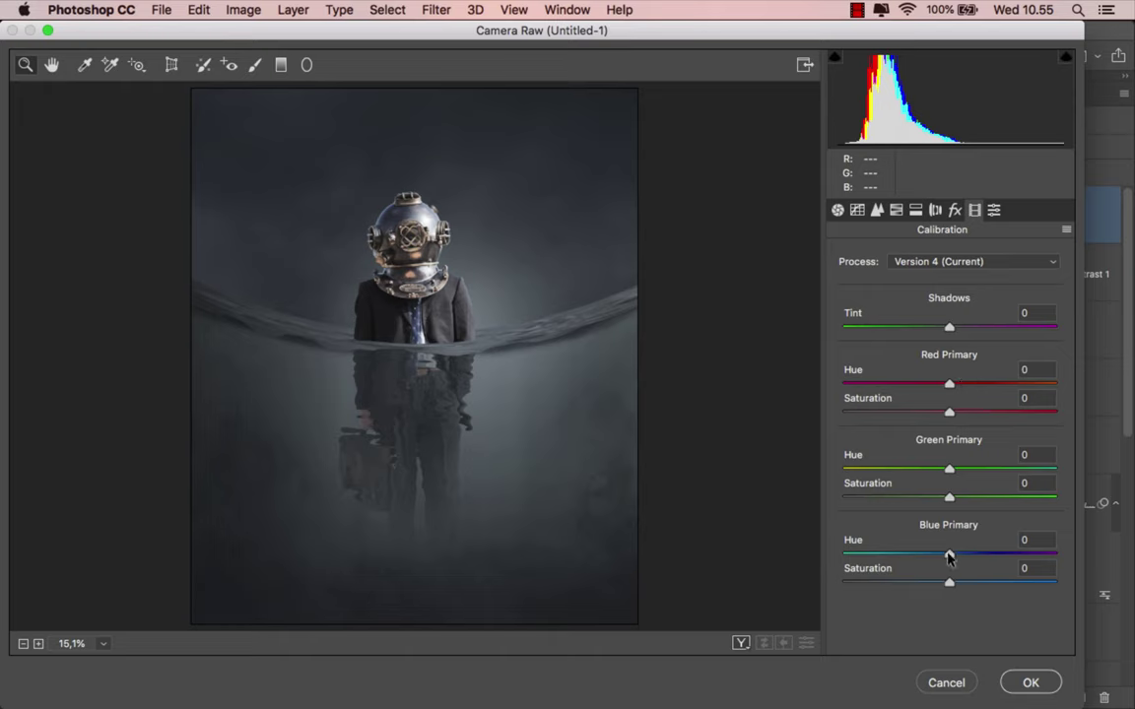
left_click_drag(949, 557, 793, 555)
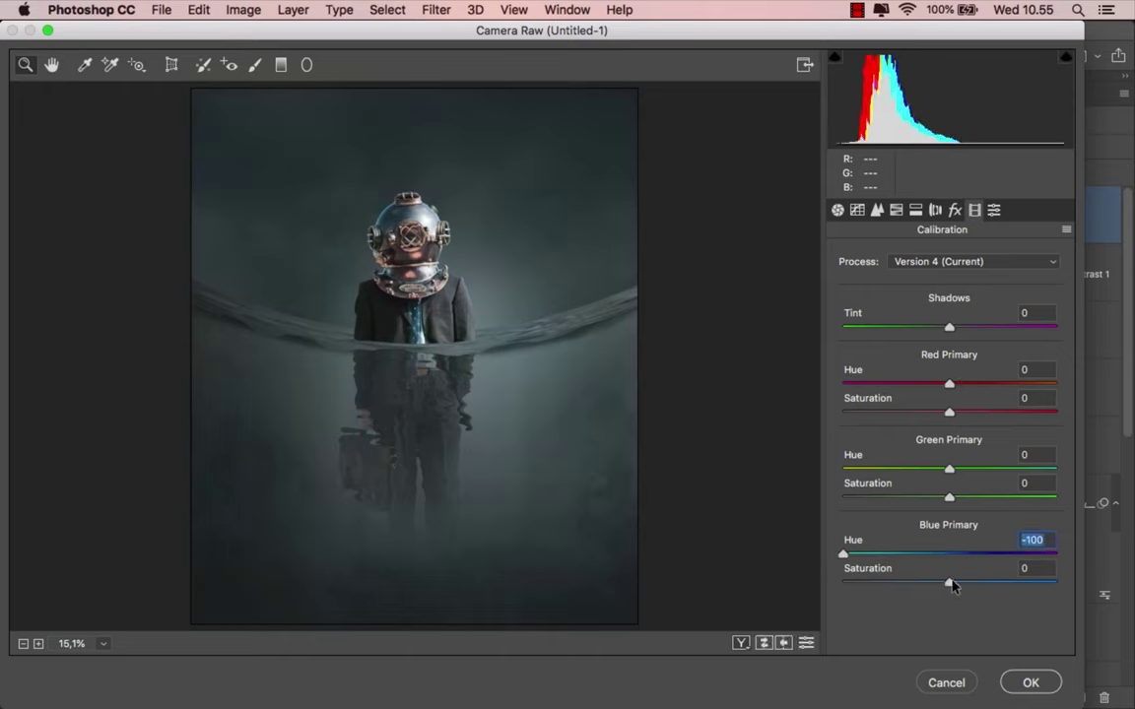
left_click_drag(949, 582, 1083, 578)
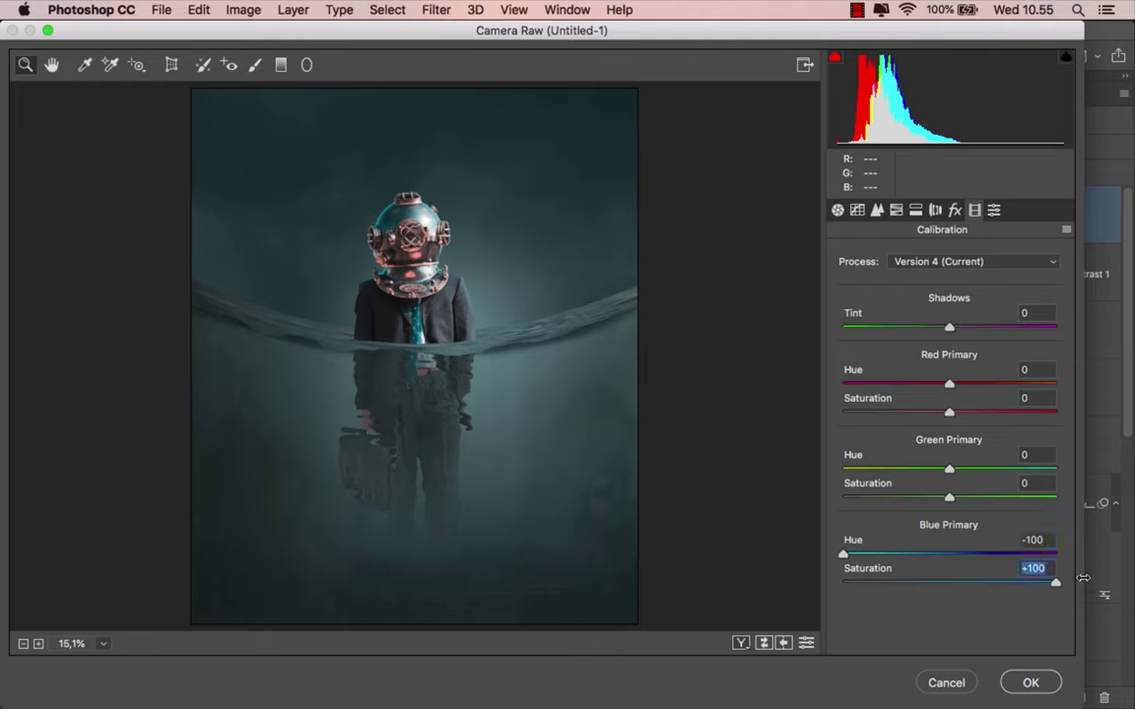
Step: Max out Green Primary saturation plus Red Primary hue and saturation to +100
left_click_drag(948, 496, 1061, 501)
left_click(960, 384)
left_click_drag(961, 387, 1055, 394)
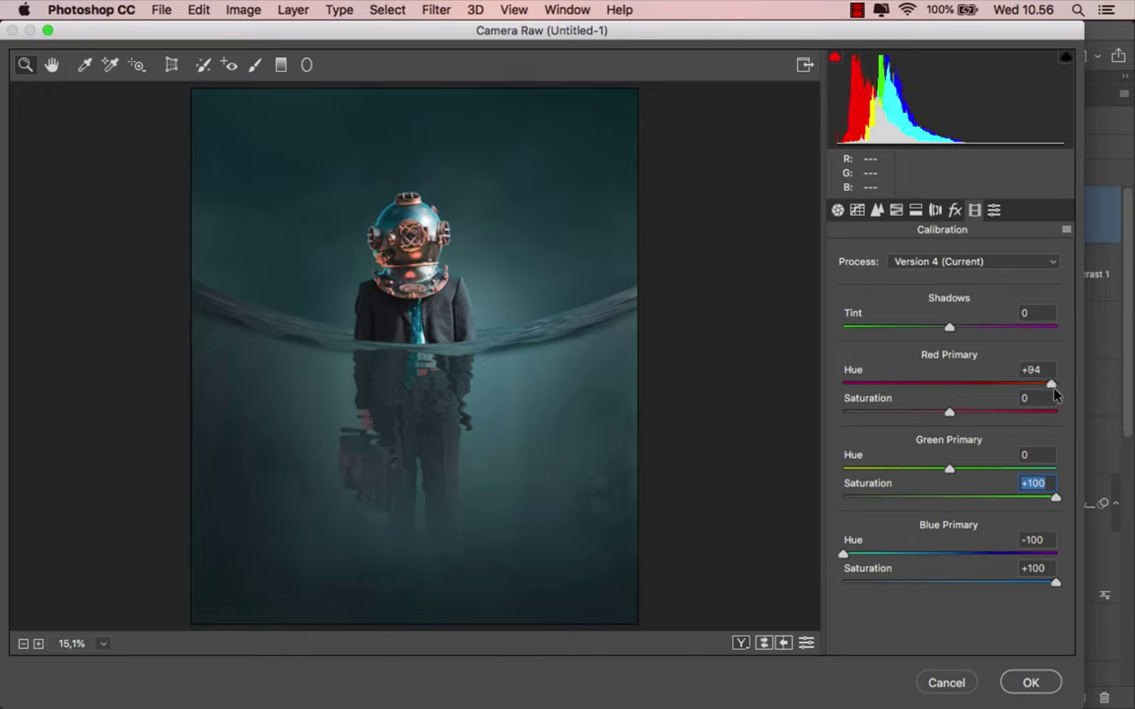
left_click_drag(949, 412, 1065, 417)
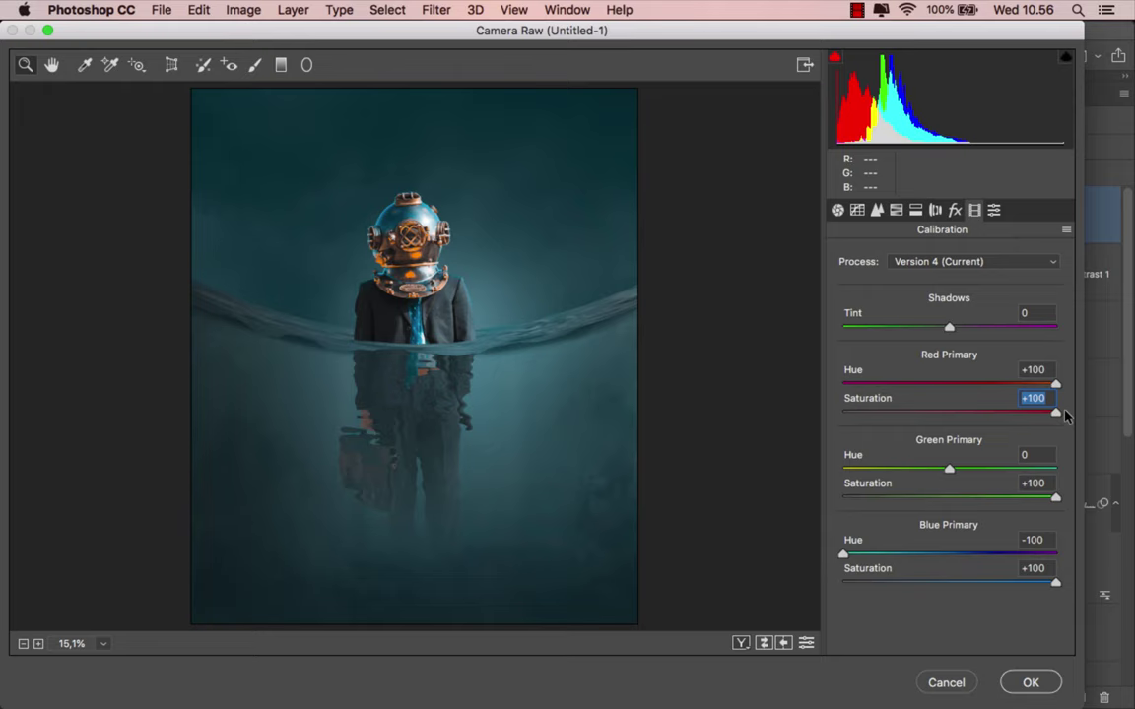
Step: Tint the shadows blue in Split Toning with Hue 246 and Saturation 15
left_click(915, 212)
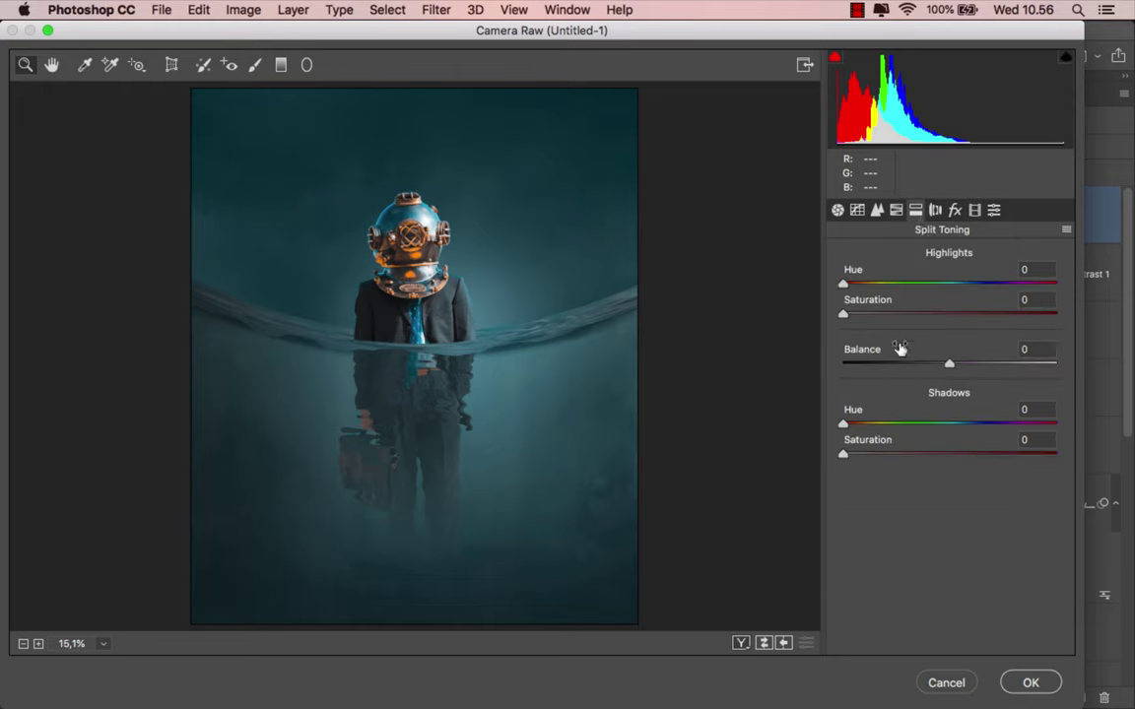
mouse_move(849, 453)
left_mouse_down()
mouse_move(874, 456)
mouse_move(861, 423)
mouse_move(991, 434)
left_mouse_up()
key("shift+Tab")
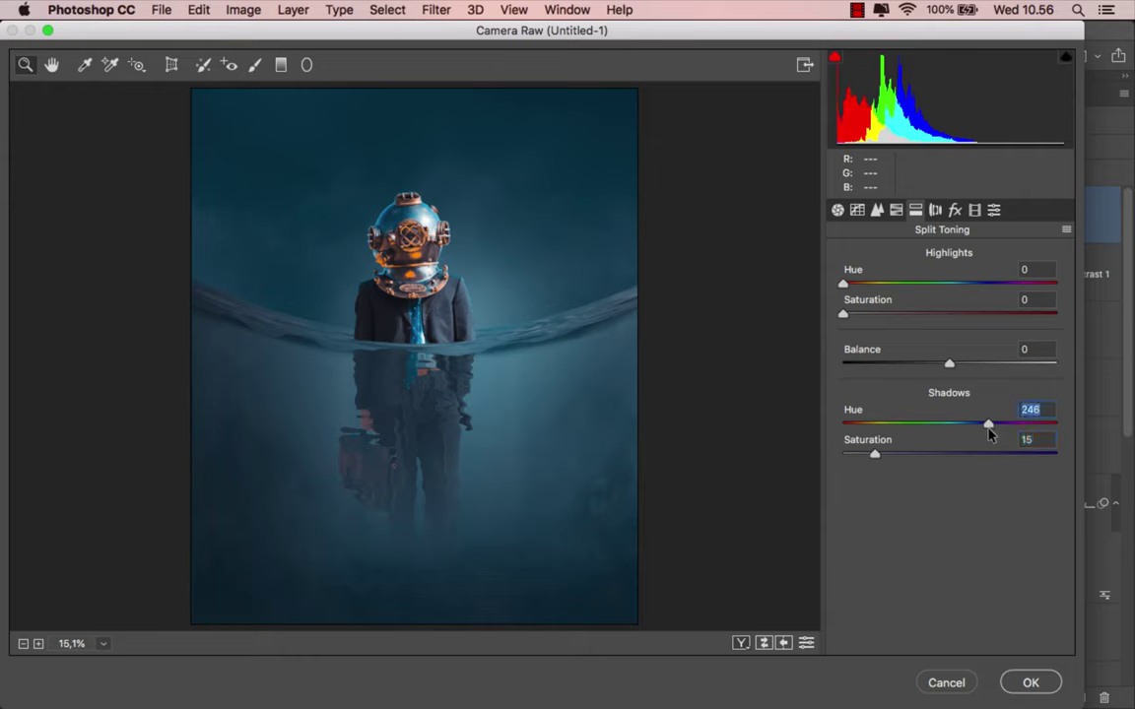
Step: Shift the Blues toward teal and adjust the Oranges hue in HSL
left_click(896, 211)
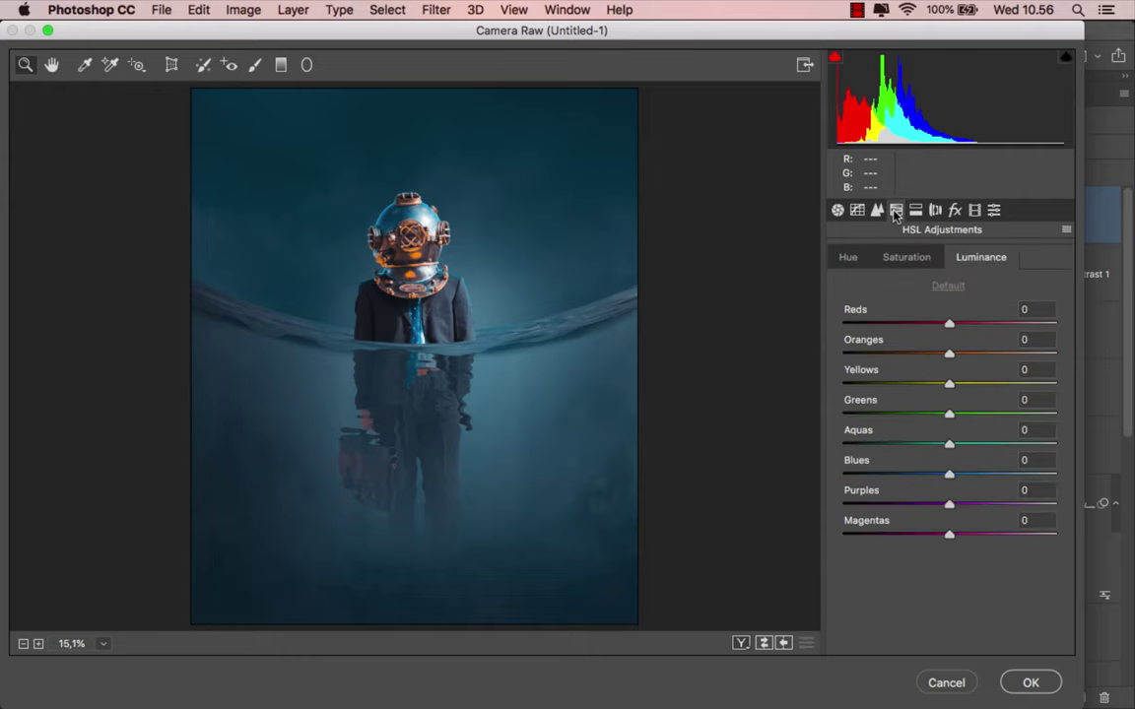
left_click(848, 259)
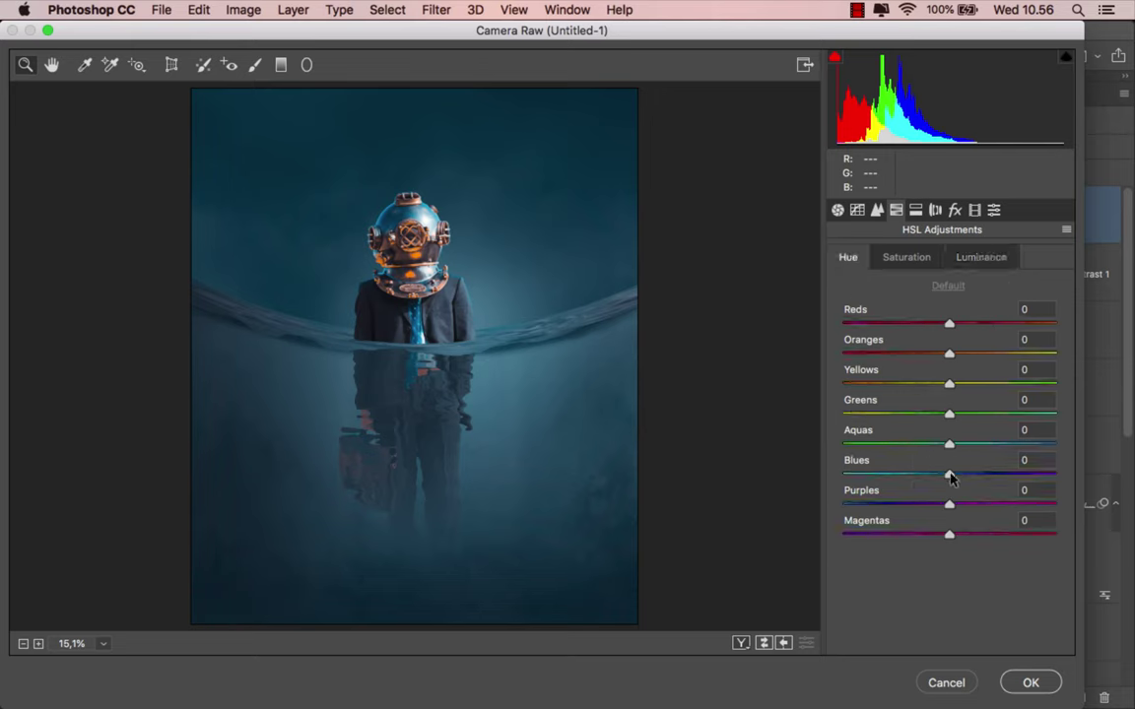
mouse_move(951, 478)
left_mouse_down()
mouse_move(891, 473)
mouse_move(941, 475)
mouse_move(929, 476)
left_mouse_up()
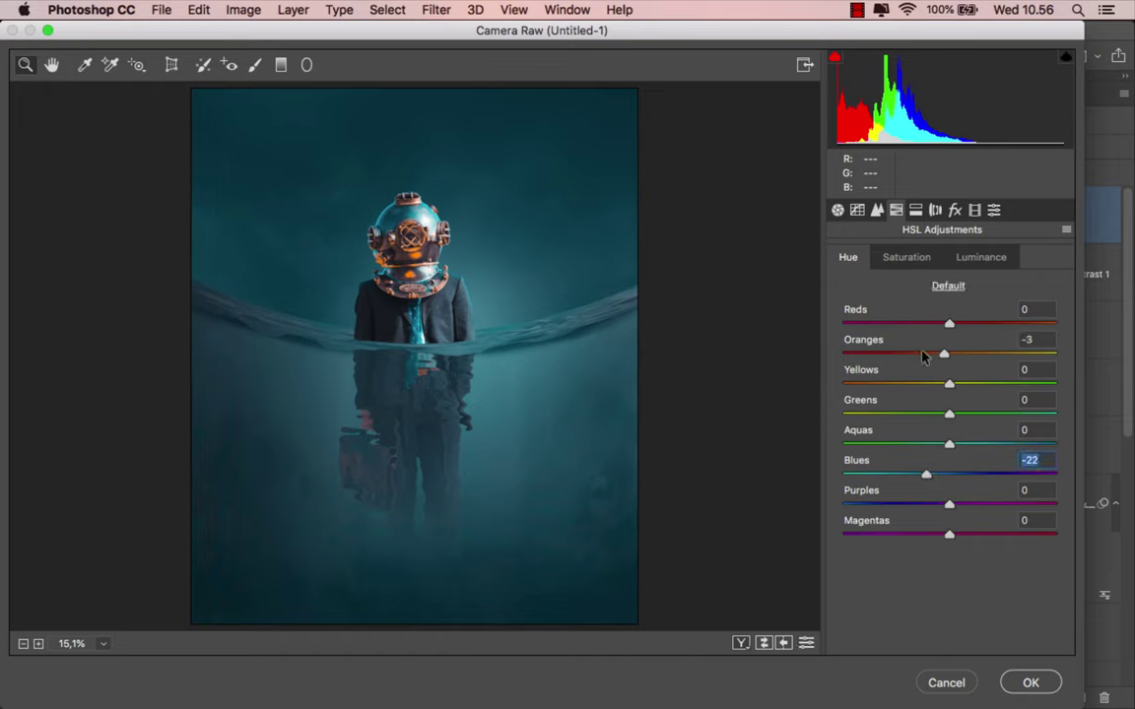
mouse_move(923, 356)
left_mouse_down()
mouse_move(901, 356)
mouse_move(932, 357)
mouse_move(917, 361)
left_mouse_up()
Step: Raise Oranges luminance to +23 and lower Blues luminance to -11
left_click(981, 258)
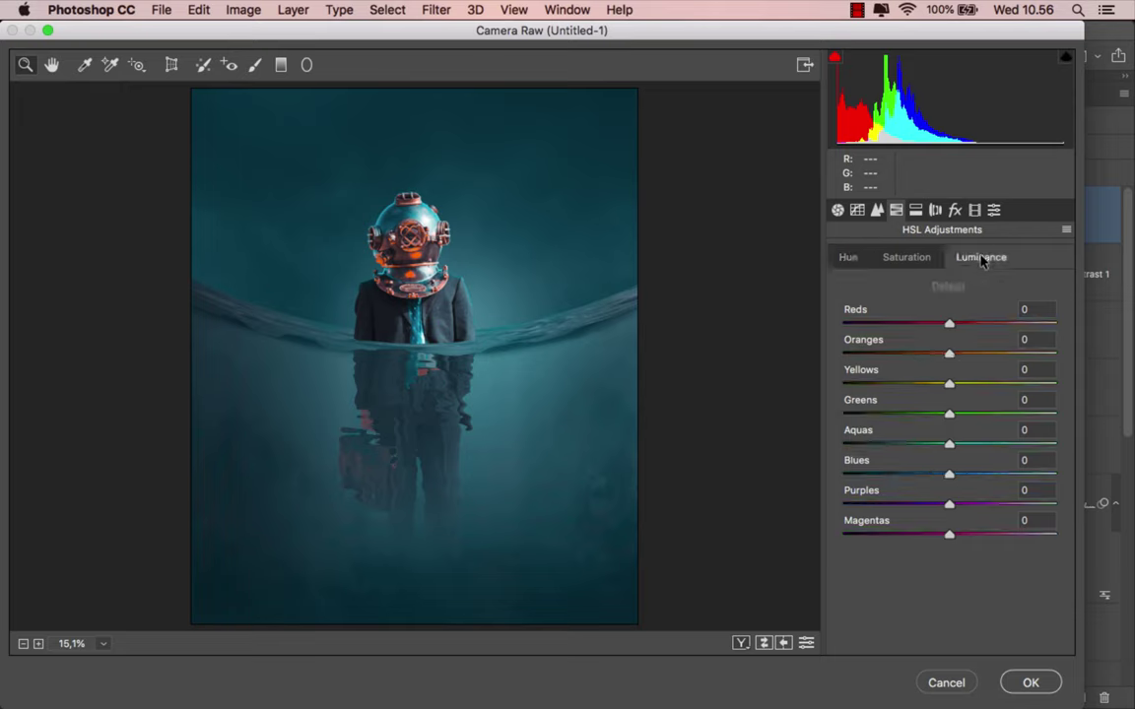
left_click_drag(949, 353, 973, 355)
mouse_move(948, 476)
left_mouse_down()
mouse_move(892, 476)
mouse_move(937, 478)
left_mouse_up()
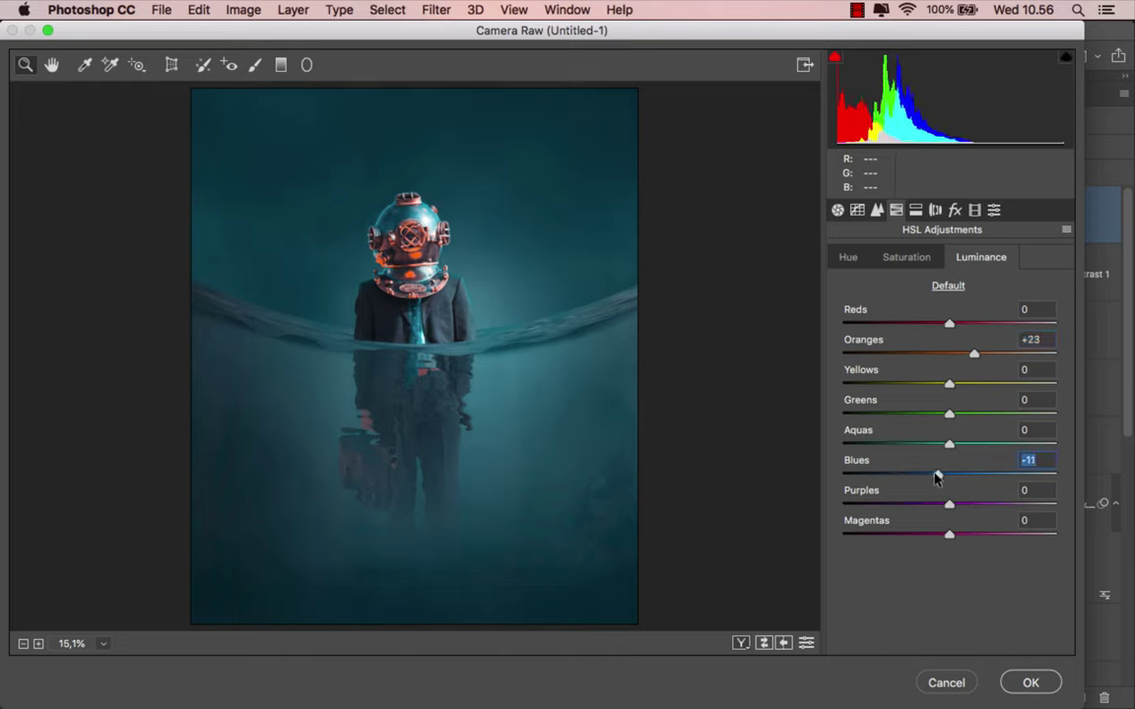
left_click(857, 209)
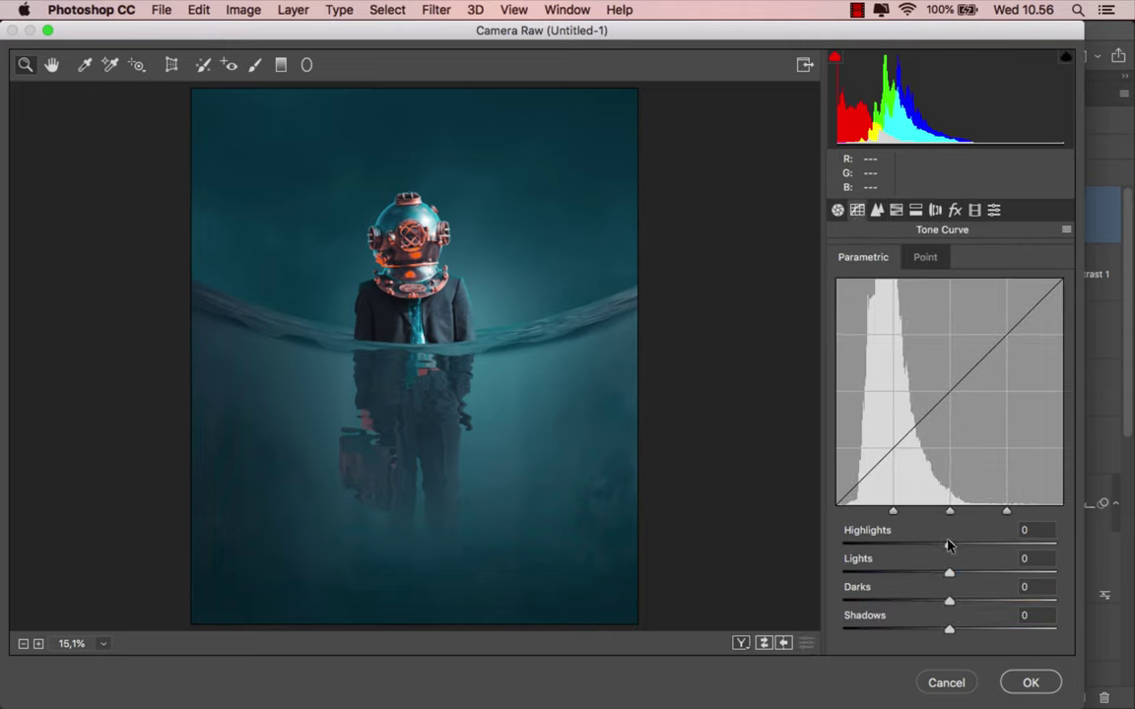
Step: Set the tone curve to Highlights -55, Darks -15 and Shadows +33
mouse_move(945, 541)
left_mouse_down()
mouse_move(854, 541)
mouse_move(906, 540)
mouse_move(889, 540)
left_mouse_up()
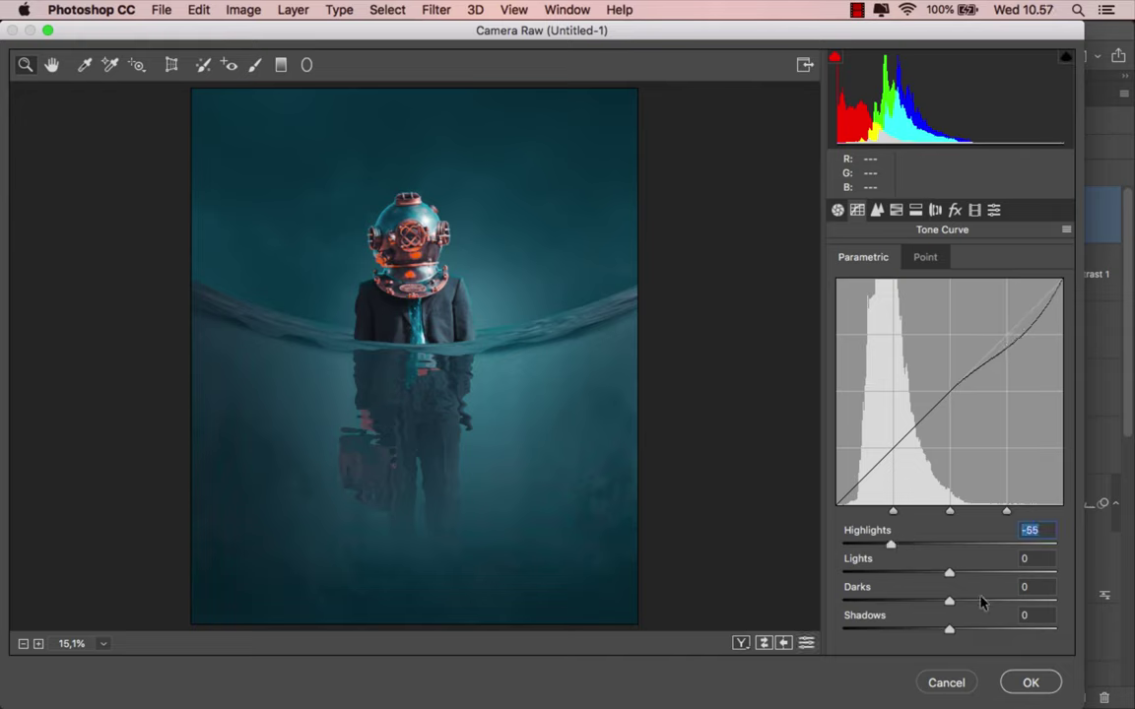
mouse_move(950, 601)
left_mouse_down()
mouse_move(901, 601)
mouse_move(946, 599)
mouse_move(933, 601)
left_mouse_up()
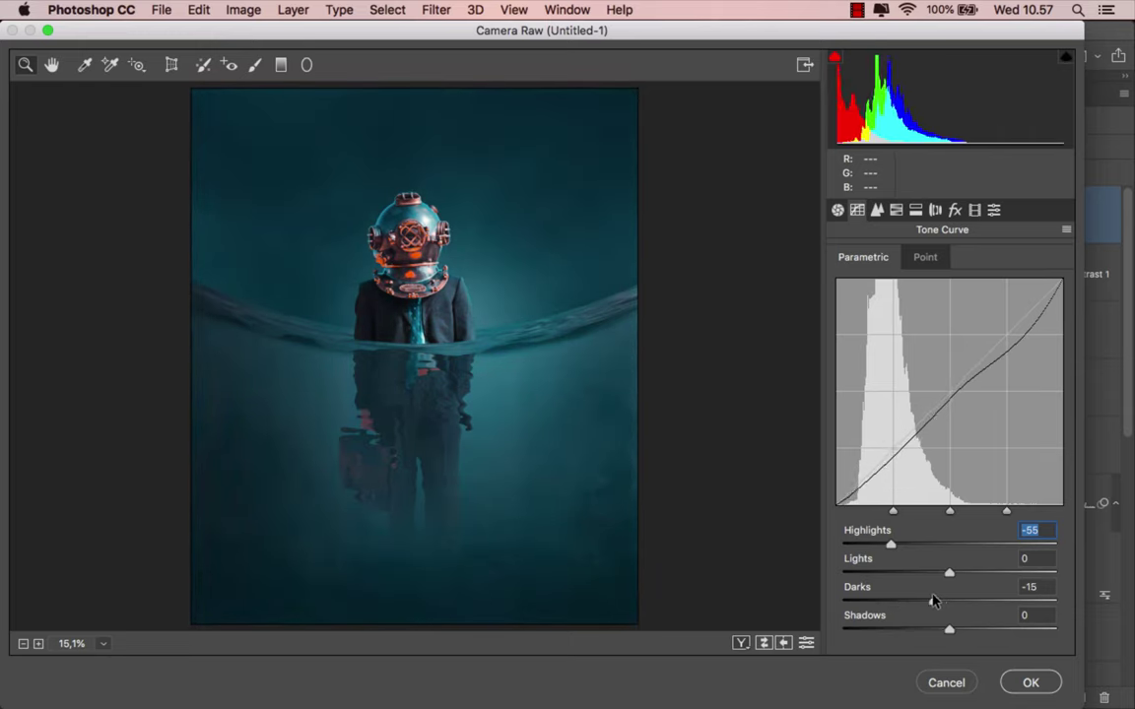
left_click(934, 600)
left_click_drag(949, 630, 984, 630)
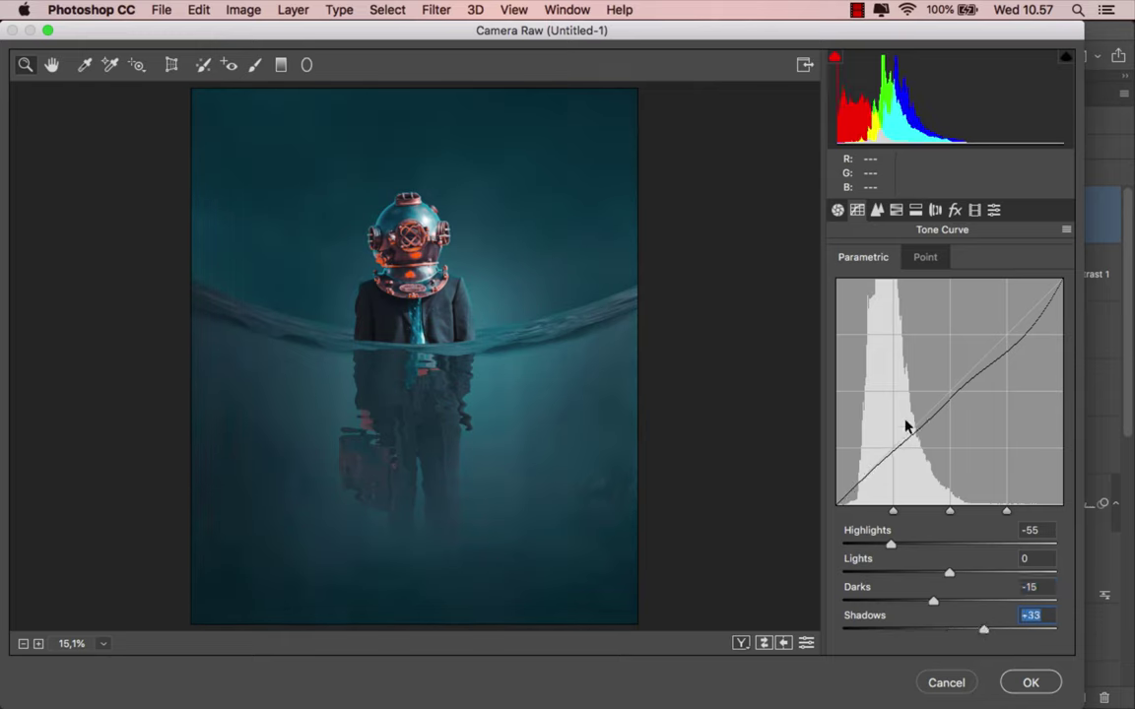
Step: Set Contrast +14 and Vibrance +28 in Basic, then compare before and after
left_click(838, 211)
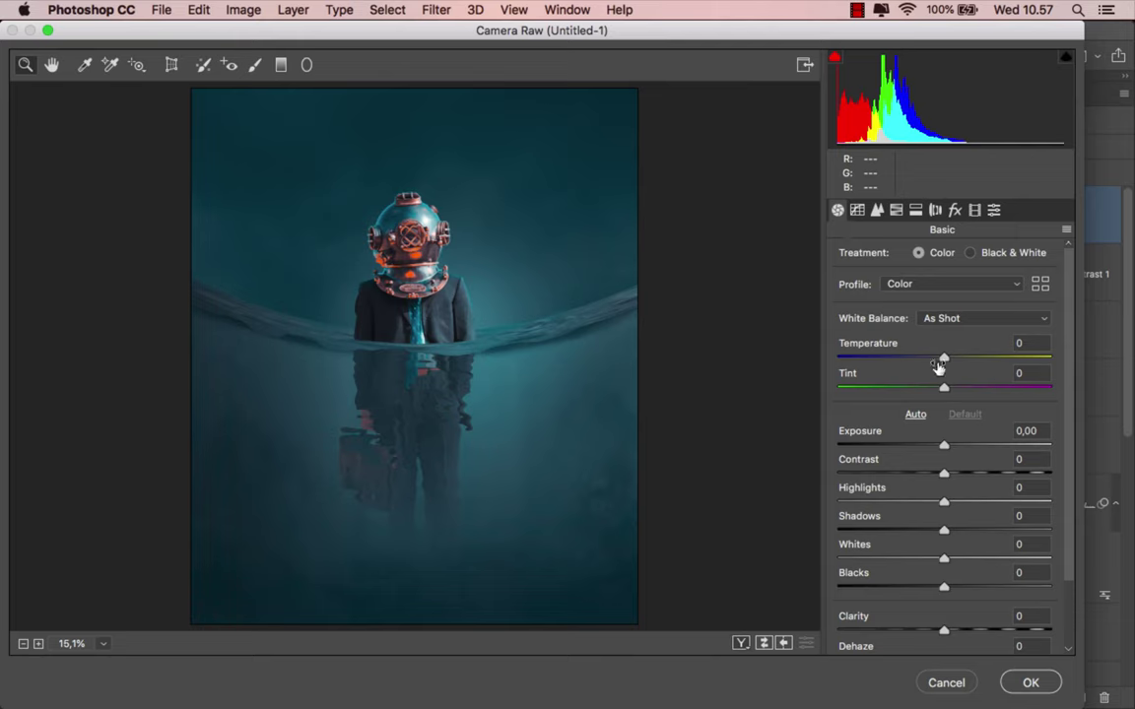
left_click_drag(944, 474, 961, 478)
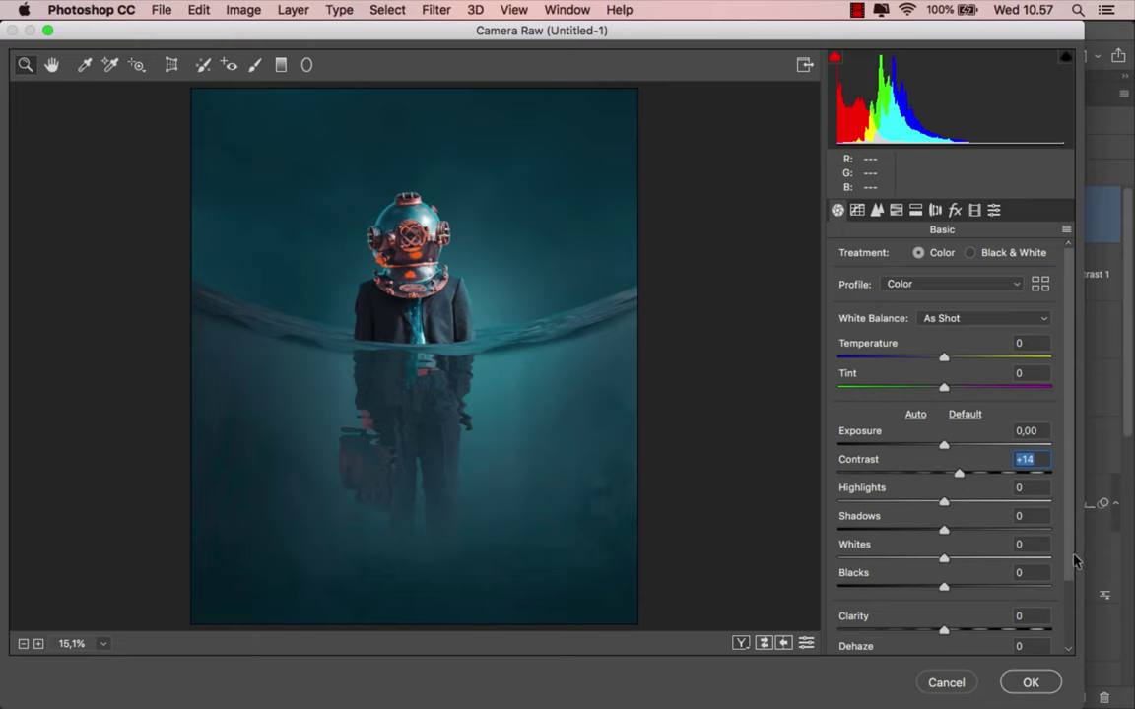
left_click_drag(1074, 557, 1058, 630)
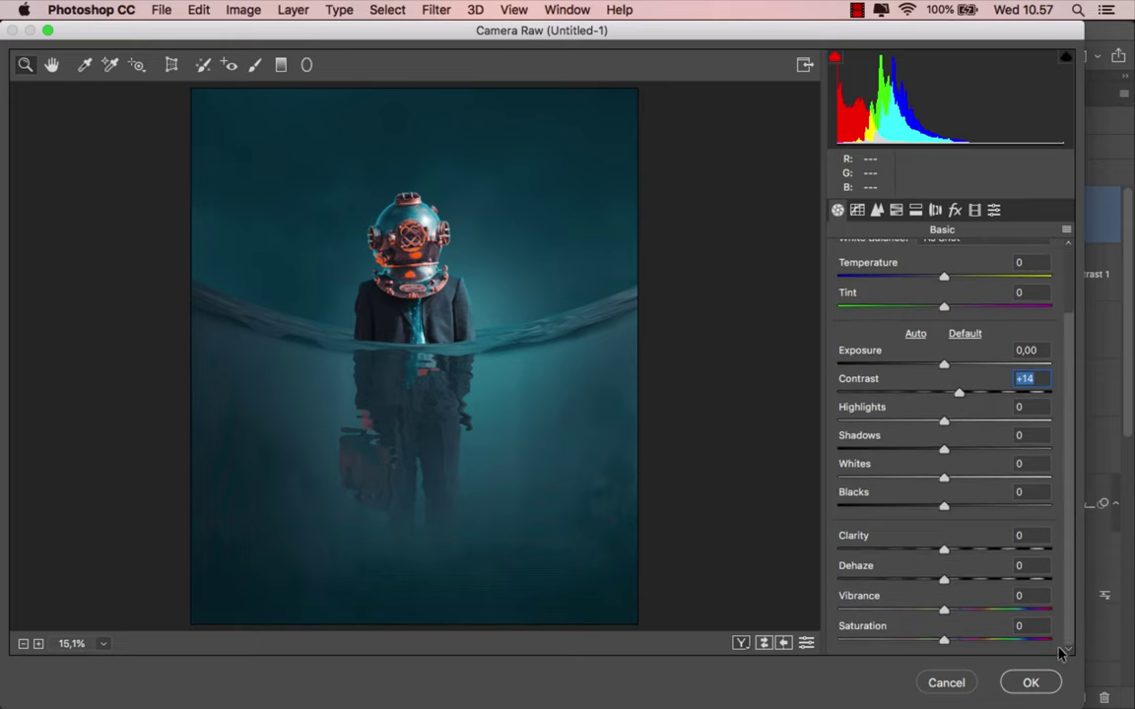
mouse_move(972, 611)
left_mouse_down()
mouse_move(985, 611)
mouse_move(974, 612)
left_mouse_up()
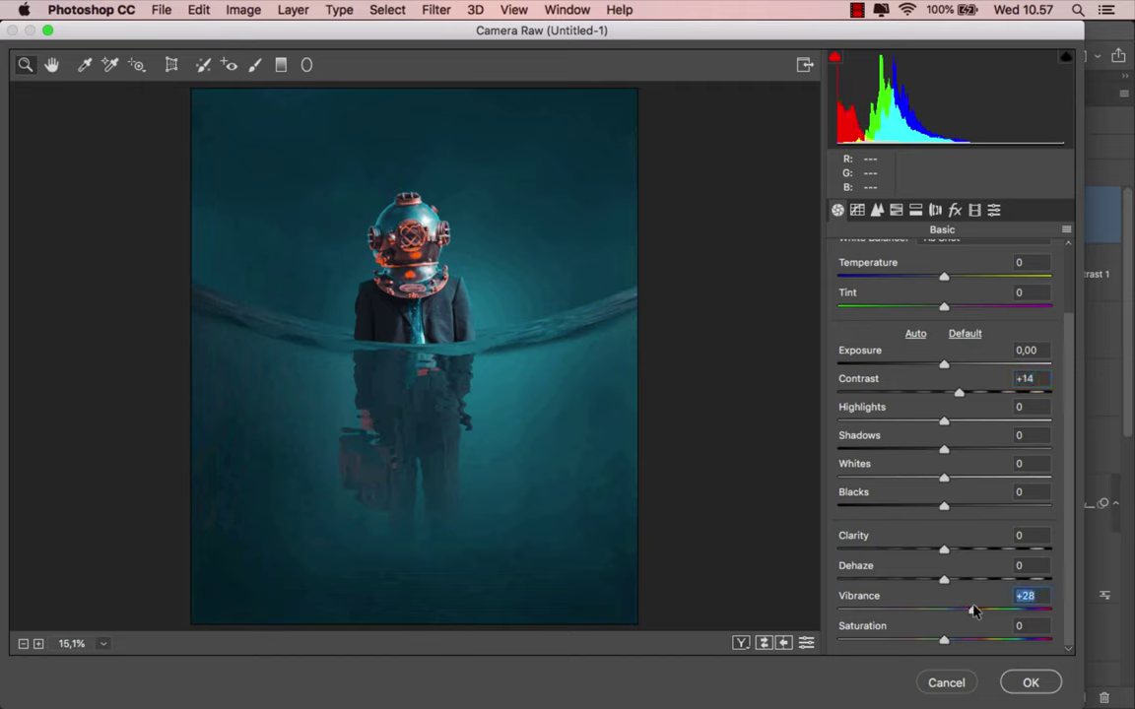
left_click(766, 643)
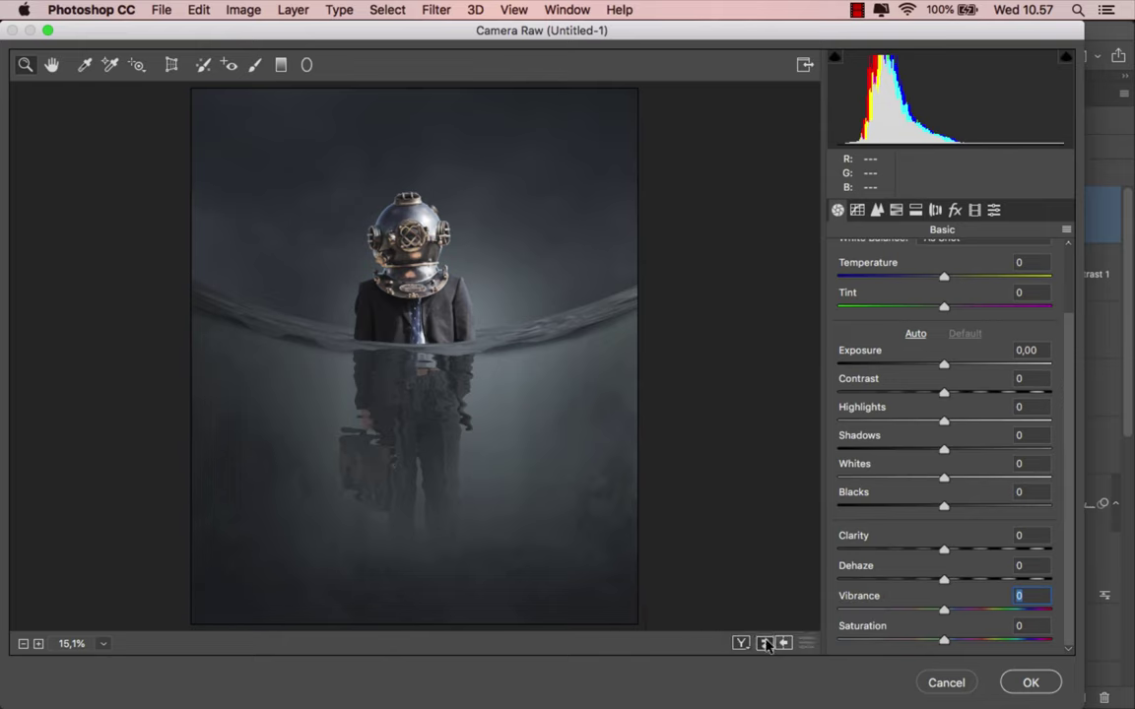
left_click(765, 643)
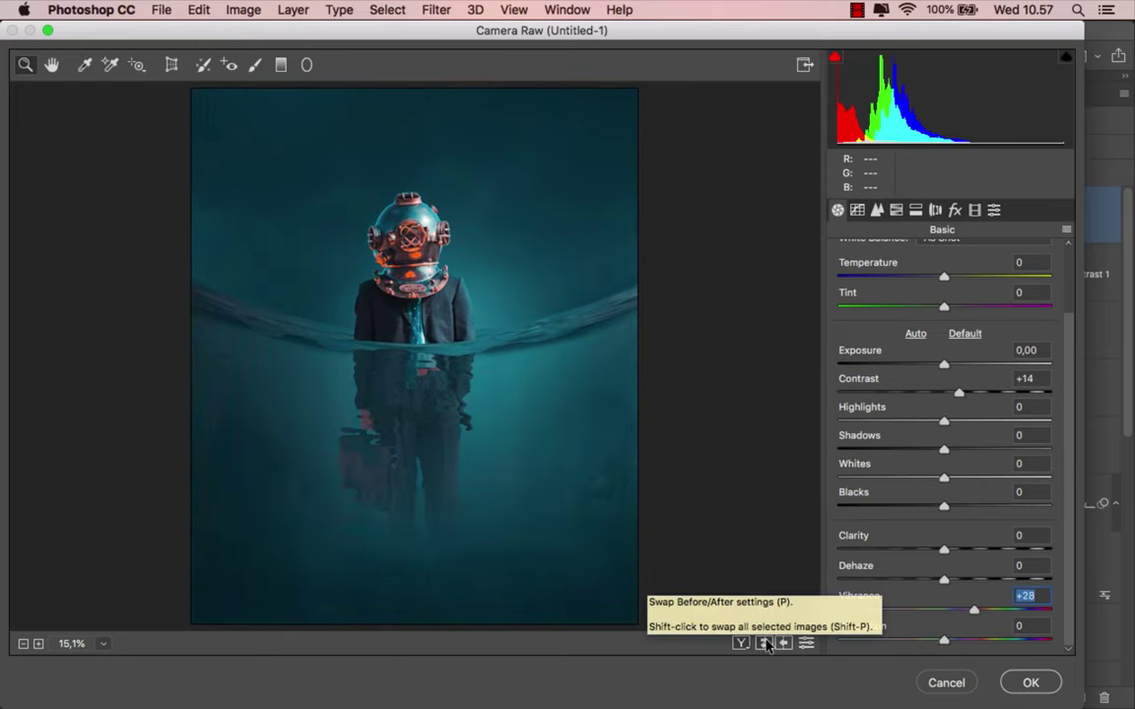
Step: Commit the Camera Raw grade to the acr layer and toggle its visibility to compare
left_click(1030, 682)
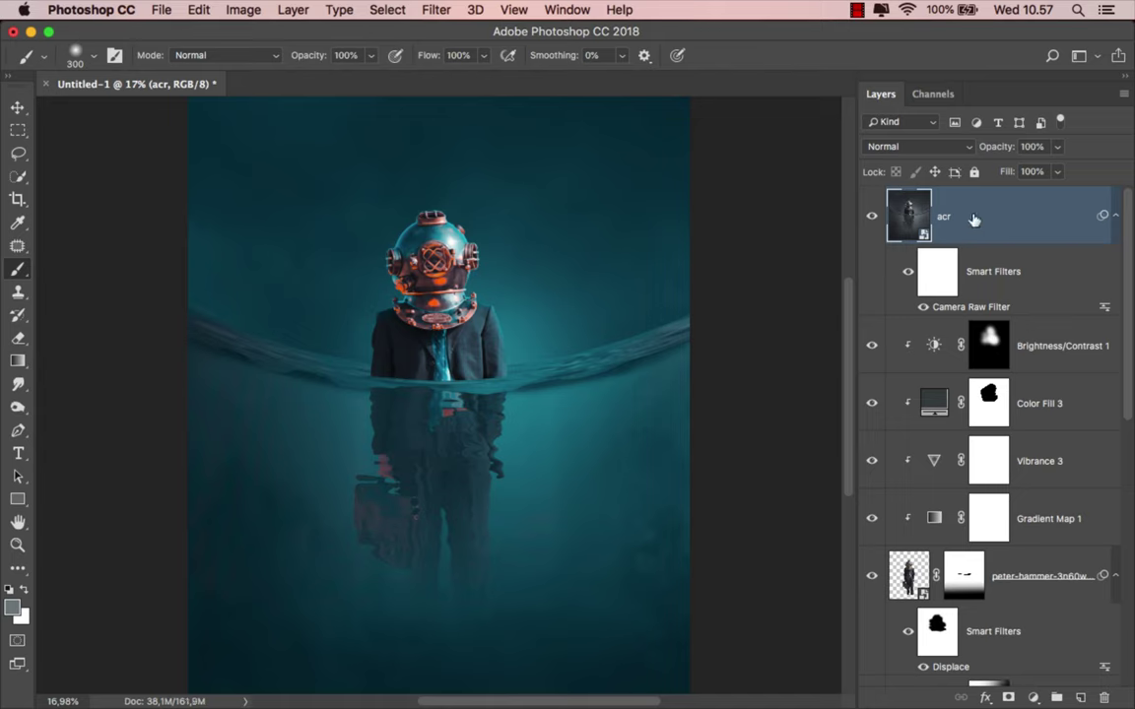
key("v")
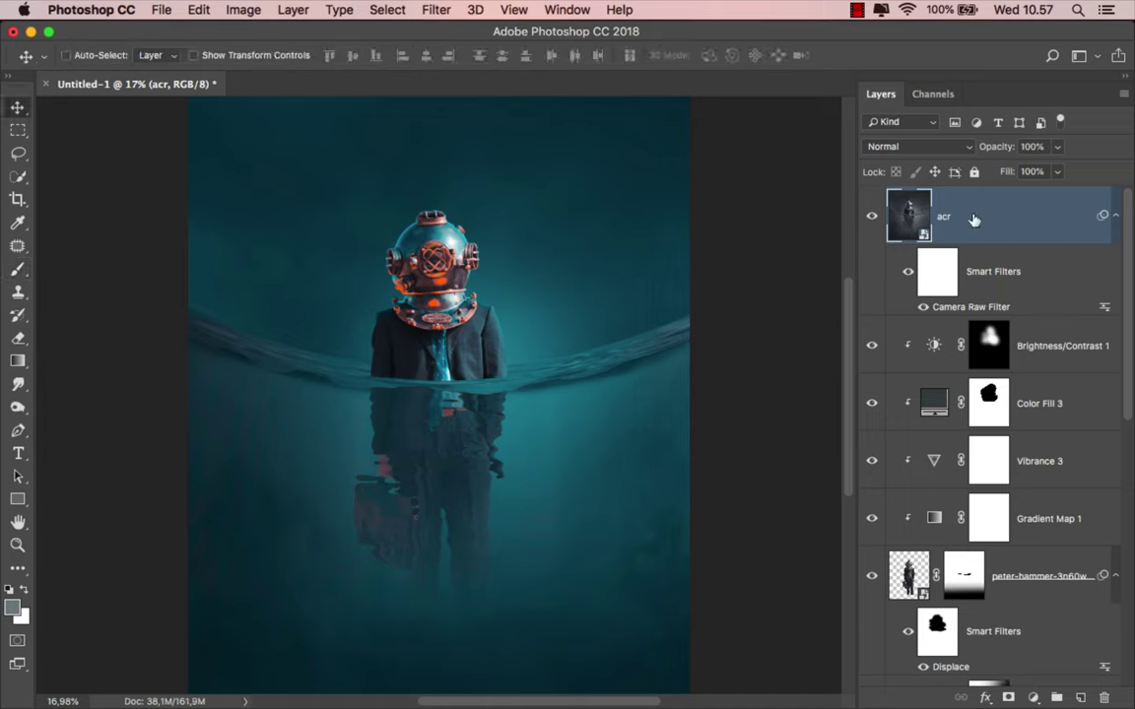
left_click(871, 216)
left_click(871, 216)
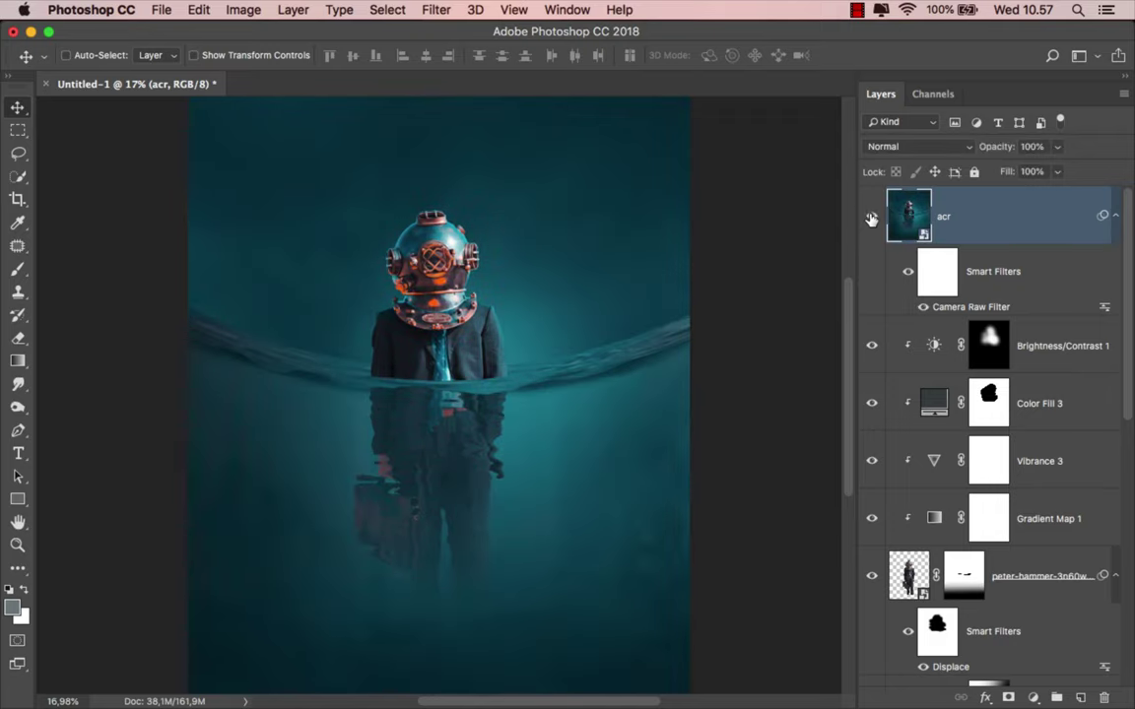